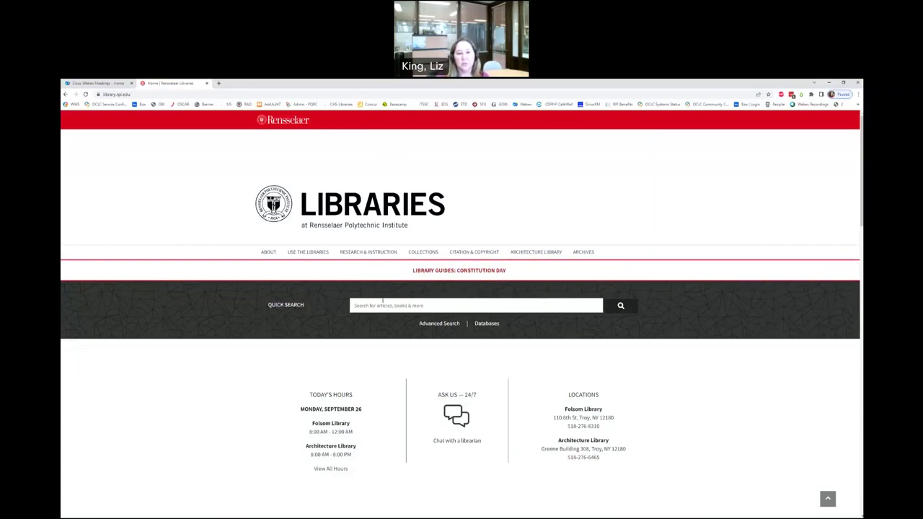
Step: Examine the library home page, including the quick search, opening hours, quick links and Research & Instruction sections
left_click(373, 305)
left_click(286, 356)
scroll(282, 351, "down", 2)
scroll(282, 351, "down", 2)
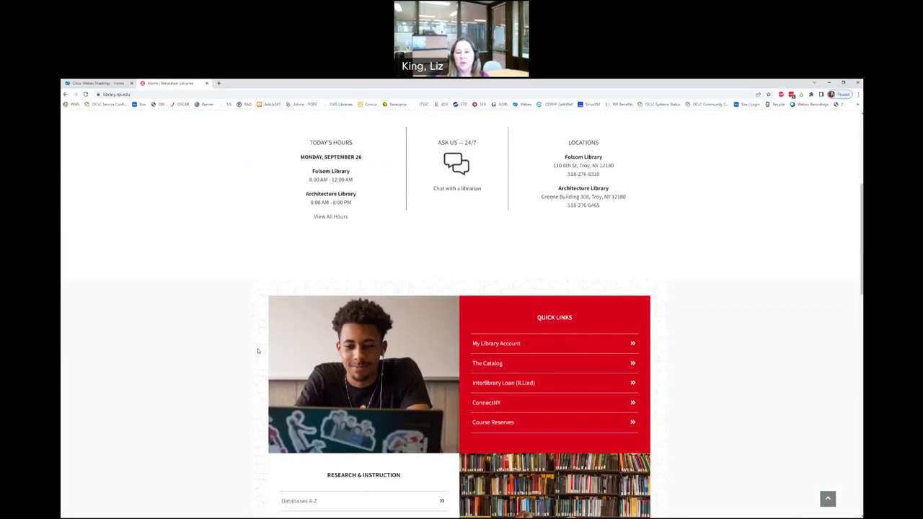
scroll(257, 351, "down", 1)
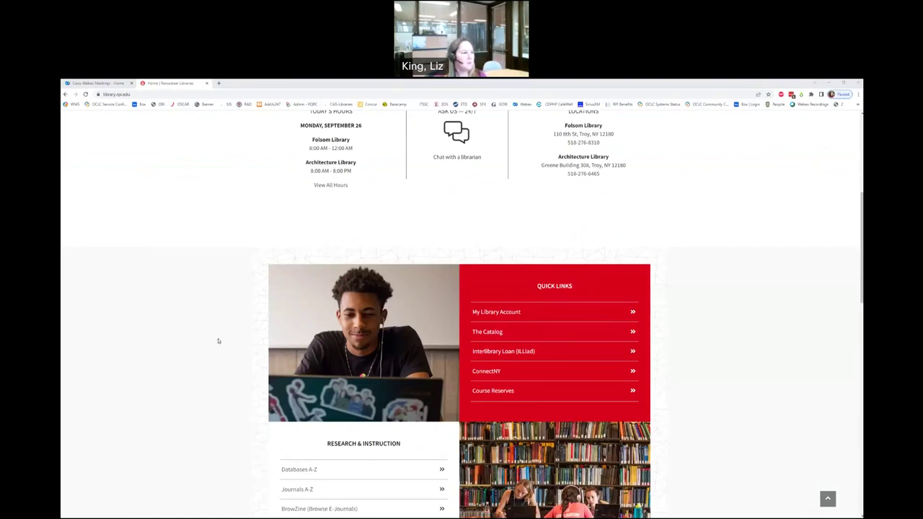
scroll(218, 340, "up", 2)
scroll(220, 344, "up", 3)
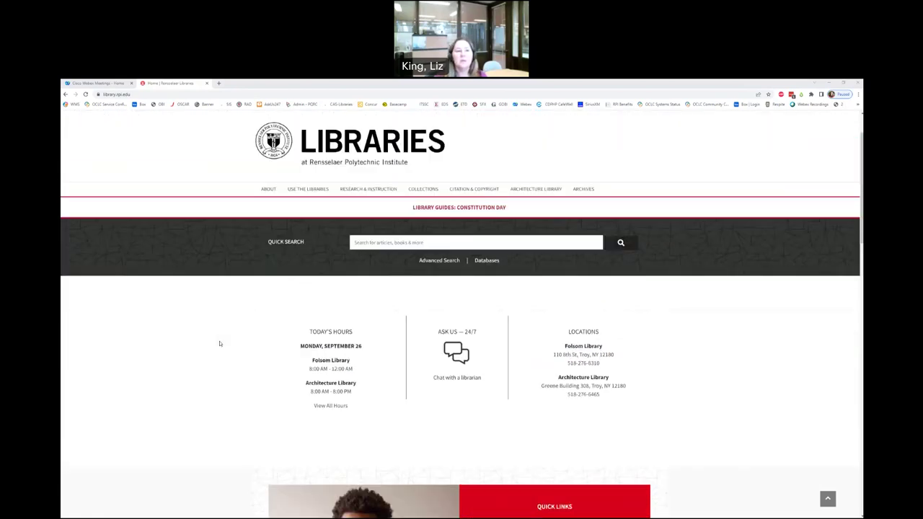
scroll(245, 349, "down", 2)
scroll(269, 346, "down", 4)
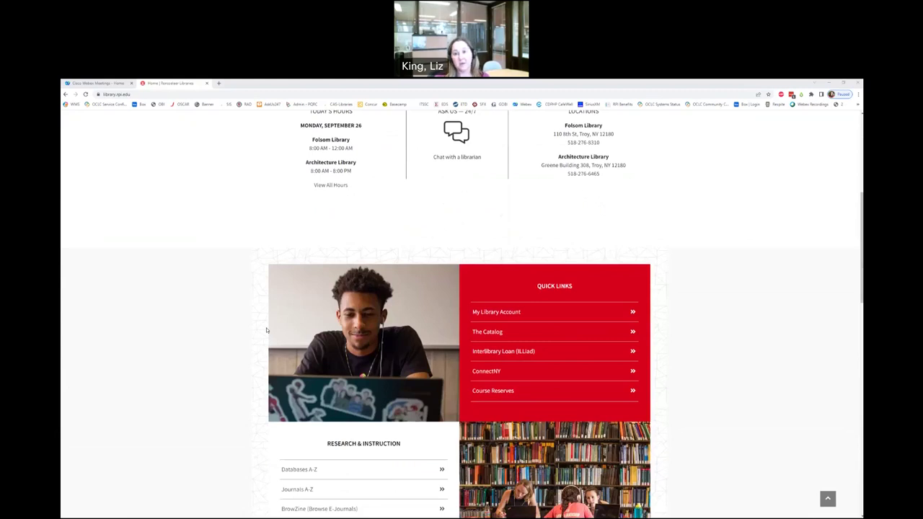
scroll(214, 351, "down", 1)
scroll(212, 348, "up", 1)
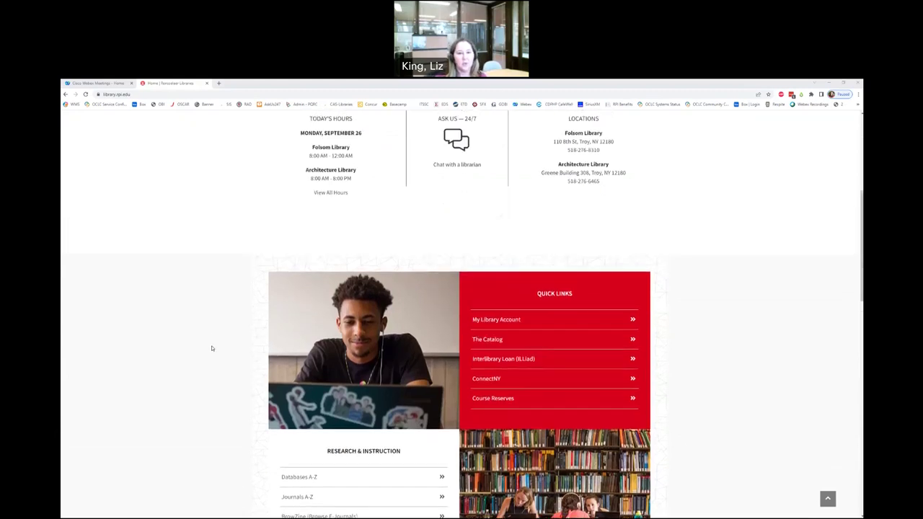
scroll(212, 348, "up", 4)
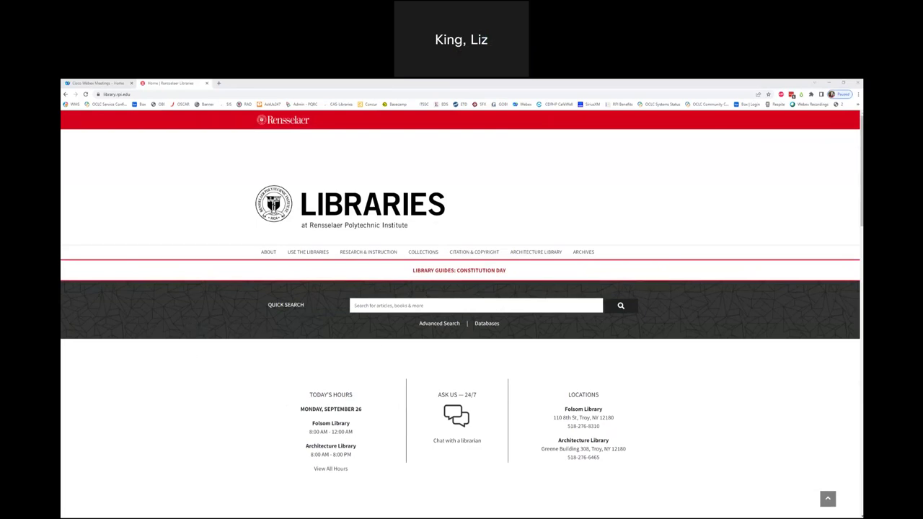
Step: Run a library quick search for "stress management"
left_click(310, 311)
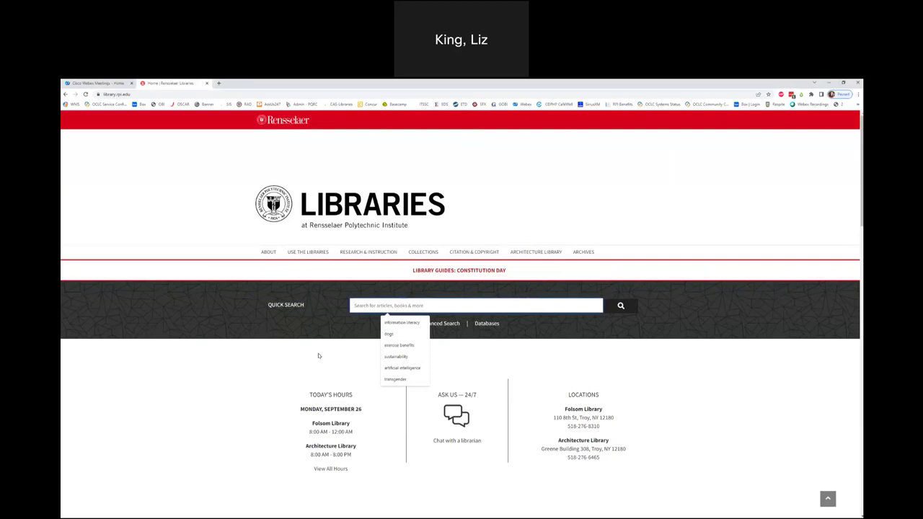
type("s")
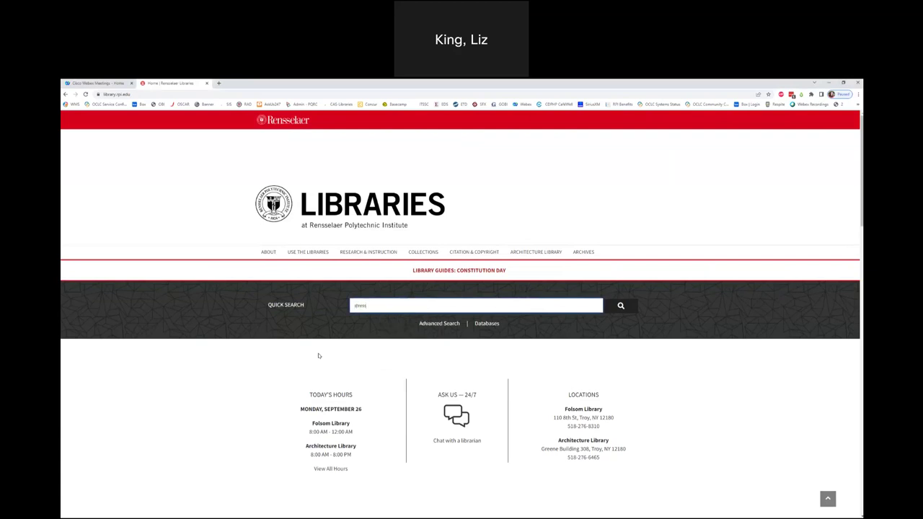
type("trens management")
left_click(623, 308)
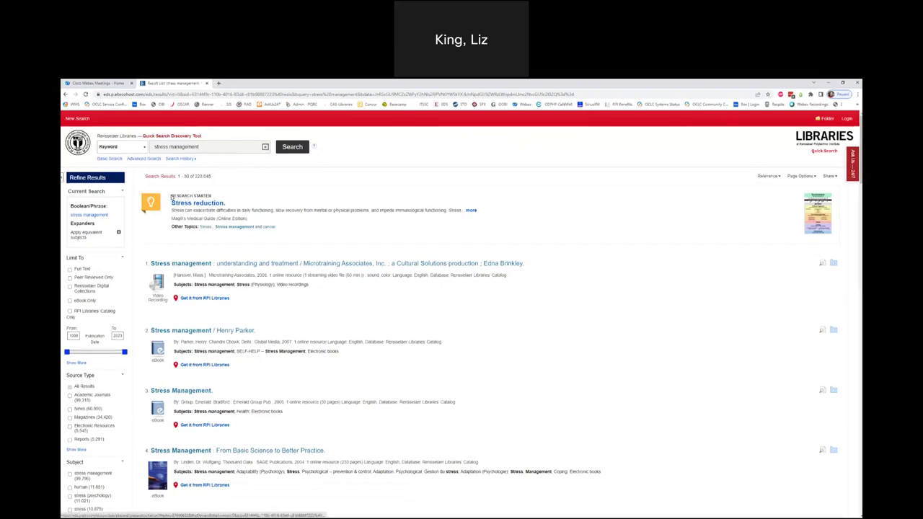
Step: Highlight the research starter heading above the search results and open its "Stress reduction" article
left_click_drag(171, 196, 249, 206)
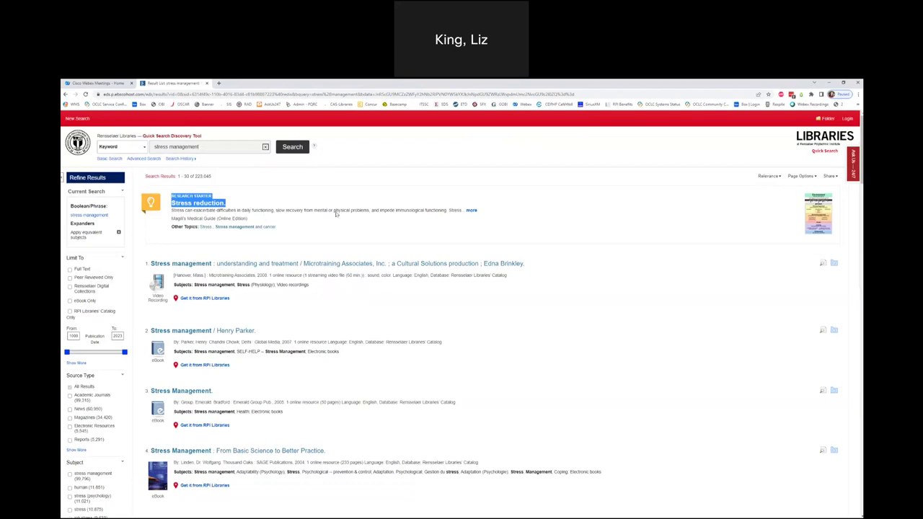
left_click(231, 216)
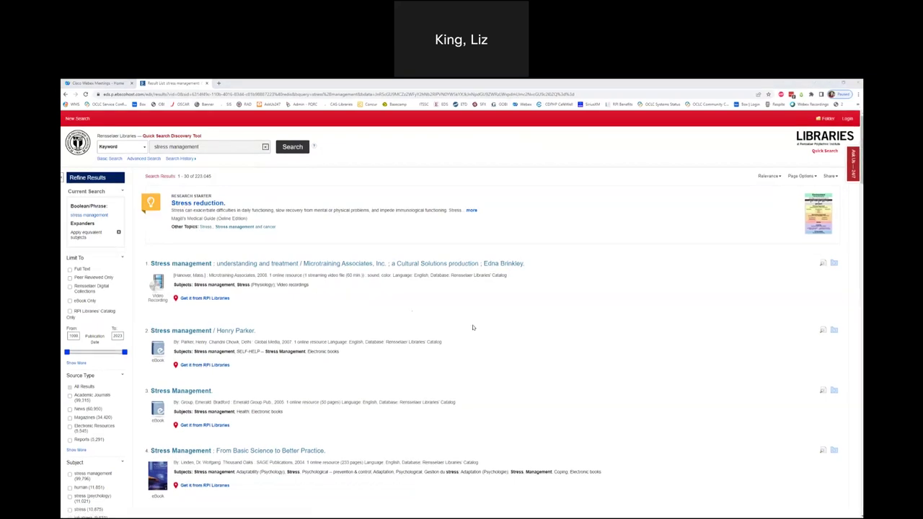
left_click(198, 202)
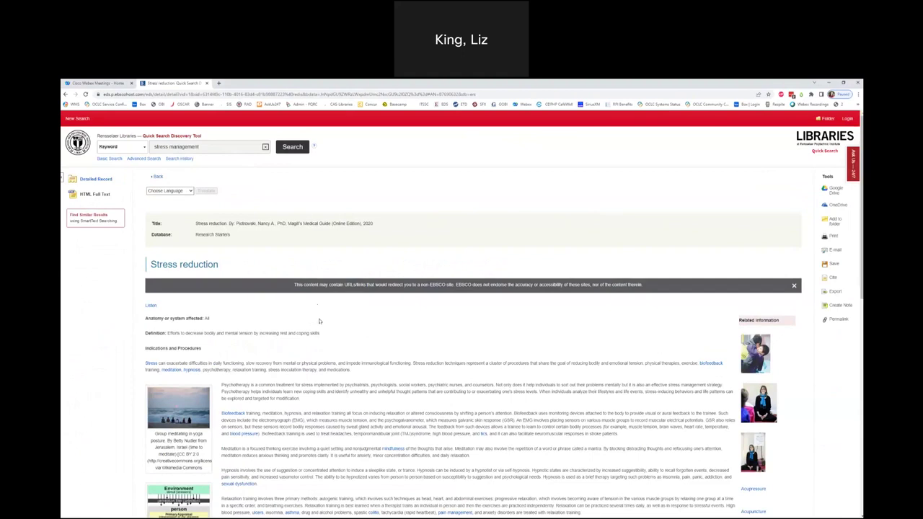
Step: Read through the "Stress reduction" article down to its bibliography, and return to the results list
scroll(322, 316, "down", 1)
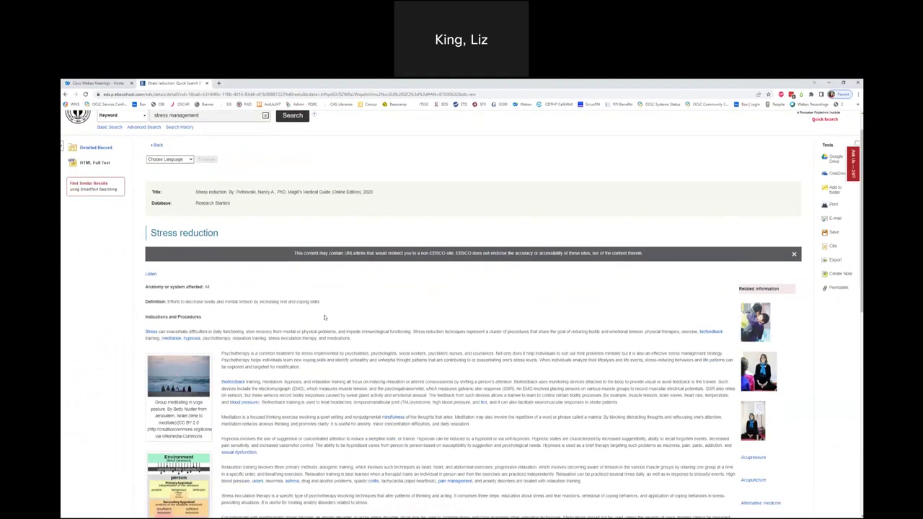
scroll(362, 322, "down", 3)
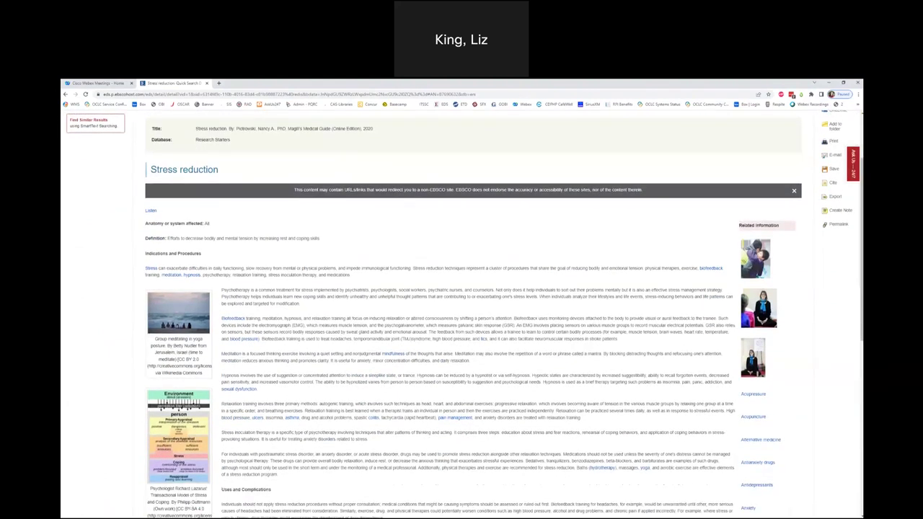
scroll(363, 322, "down", 1)
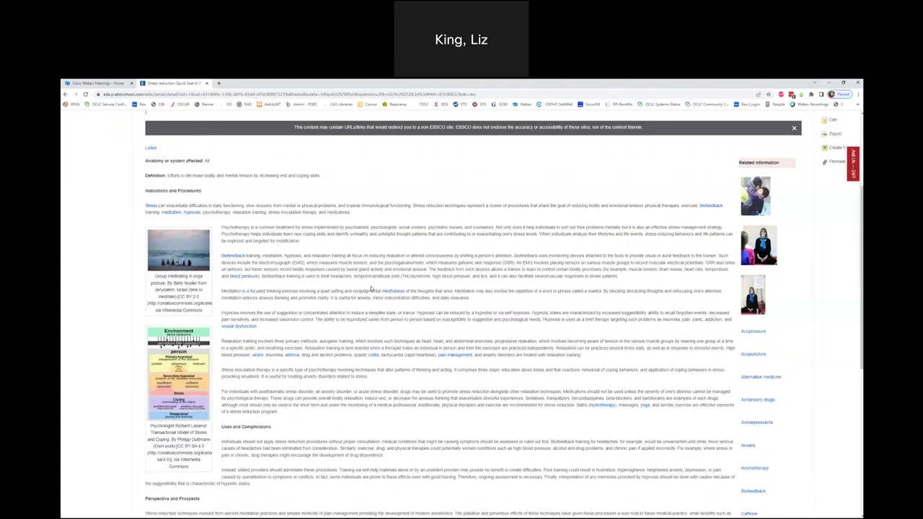
scroll(372, 289, "down", 5)
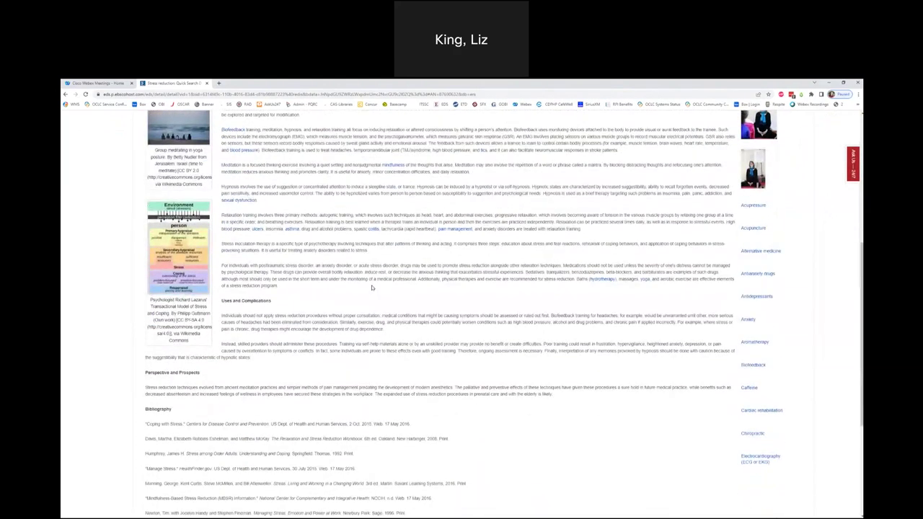
scroll(372, 289, "down", 4)
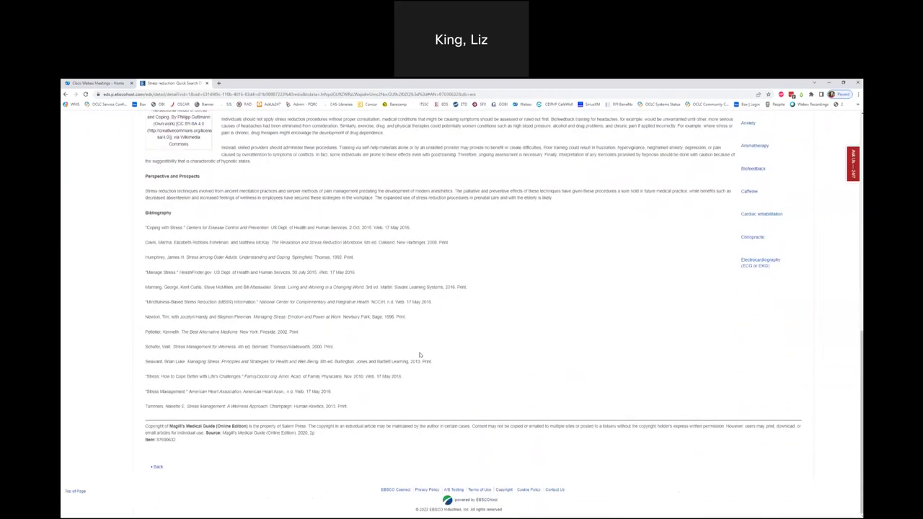
scroll(389, 351, "up", 5)
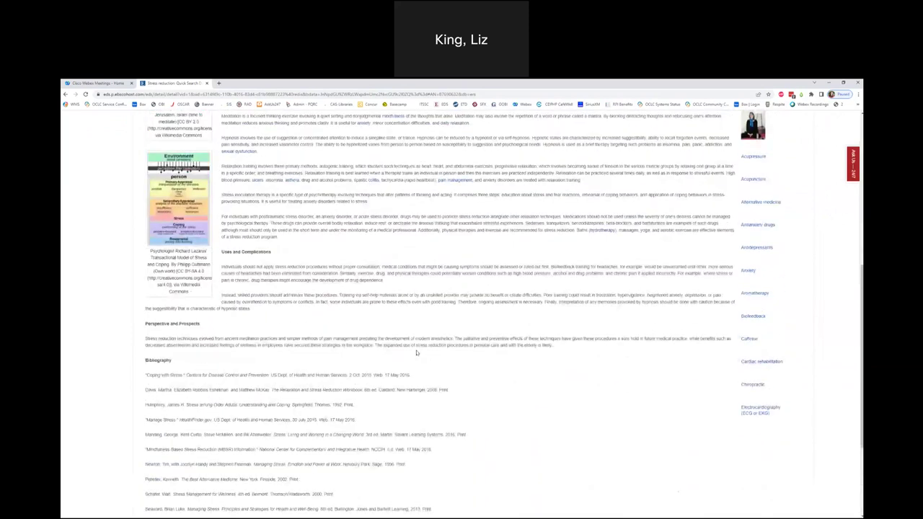
scroll(415, 352, "up", 2)
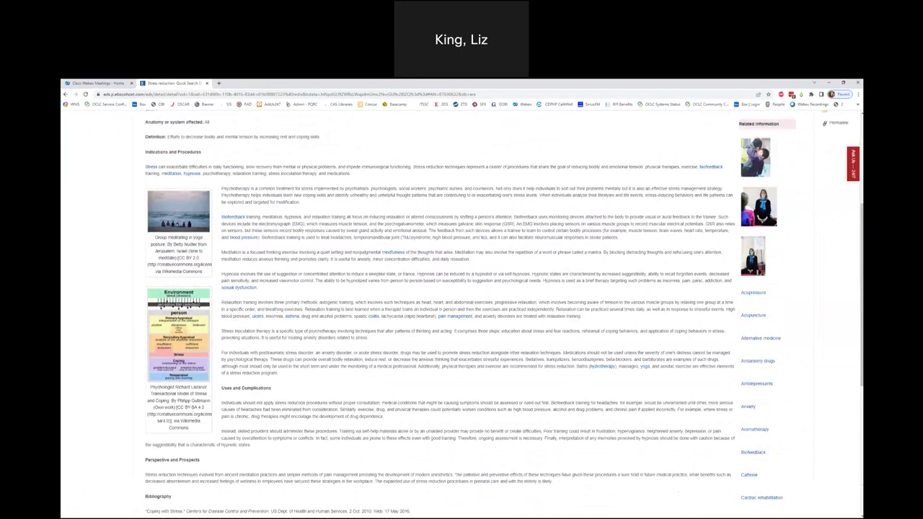
scroll(417, 375, "up", 5)
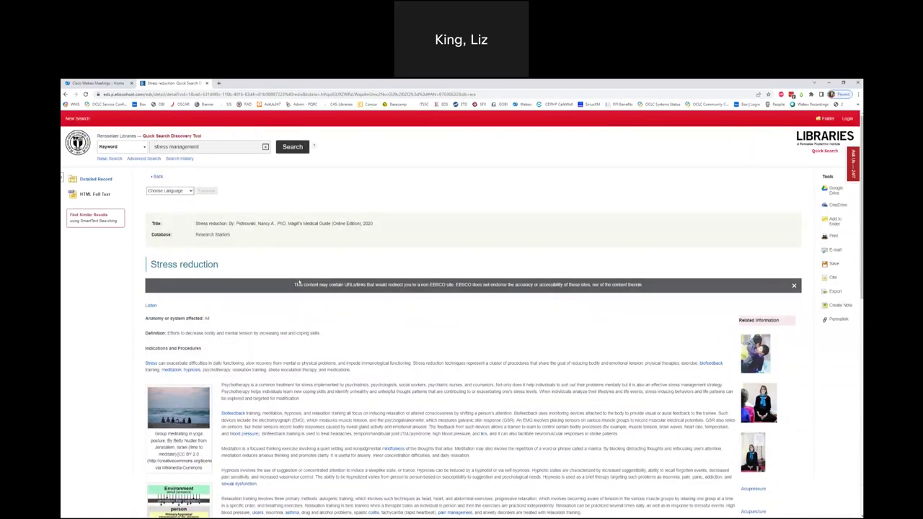
left_click(160, 176)
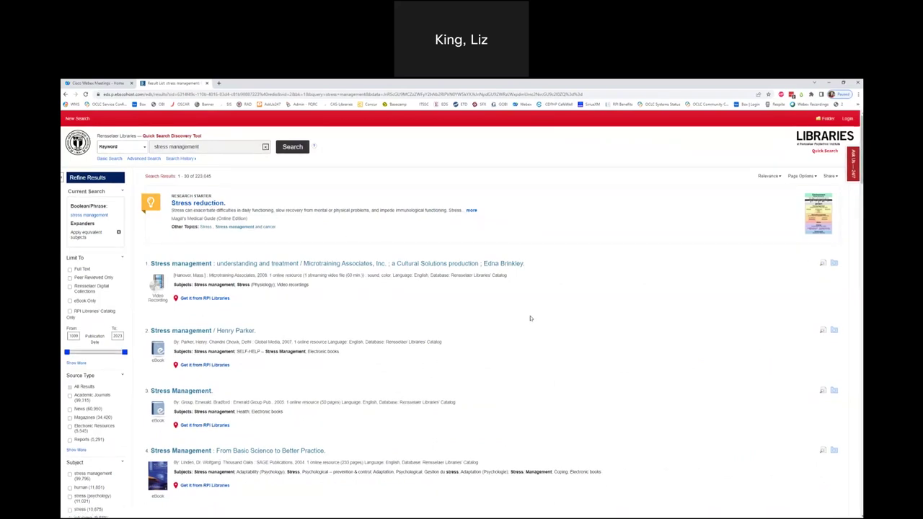
Step: Look over the first entries in the stress management results list and the available refinement options
scroll(482, 321, "down", 1)
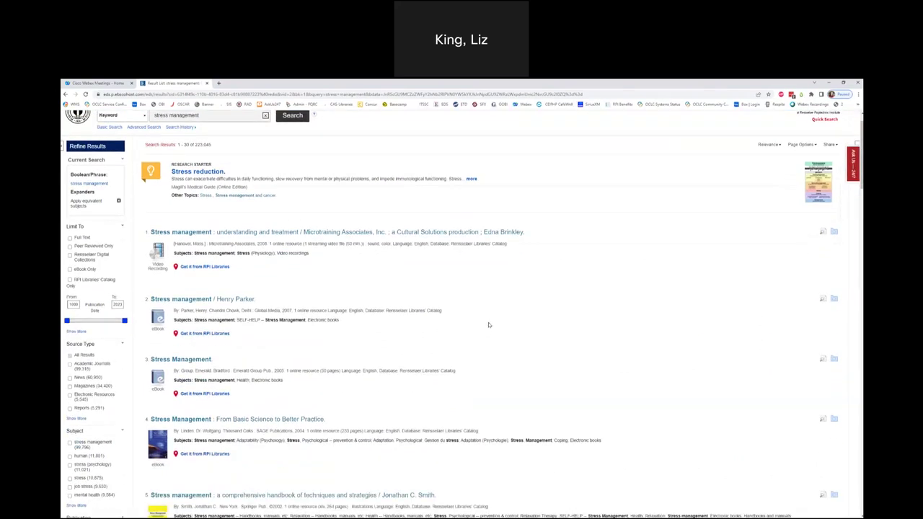
scroll(487, 323, "down", 1)
scroll(487, 323, "up", 2)
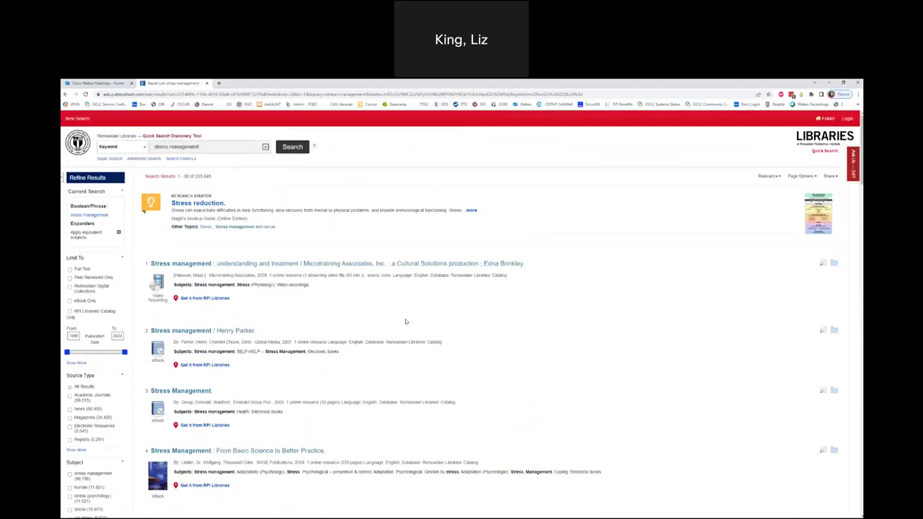
scroll(390, 322, "down", 1)
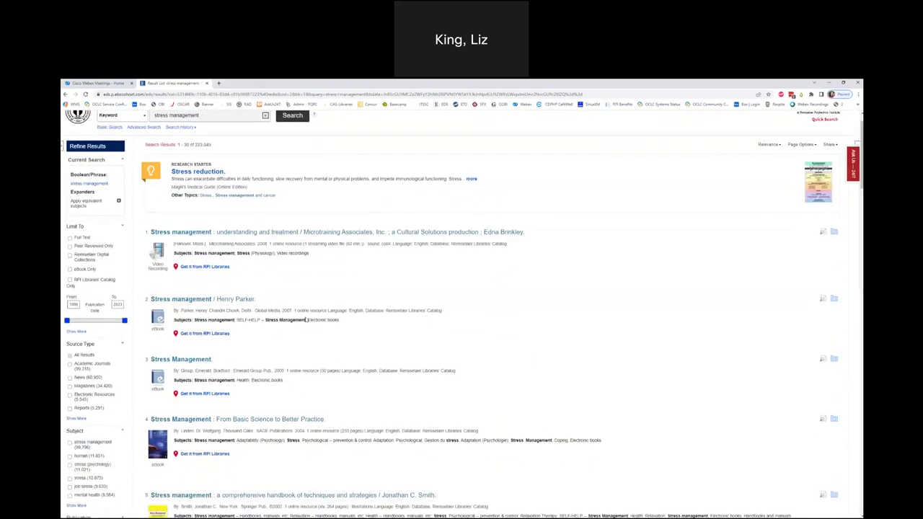
scroll(306, 320, "down", 1)
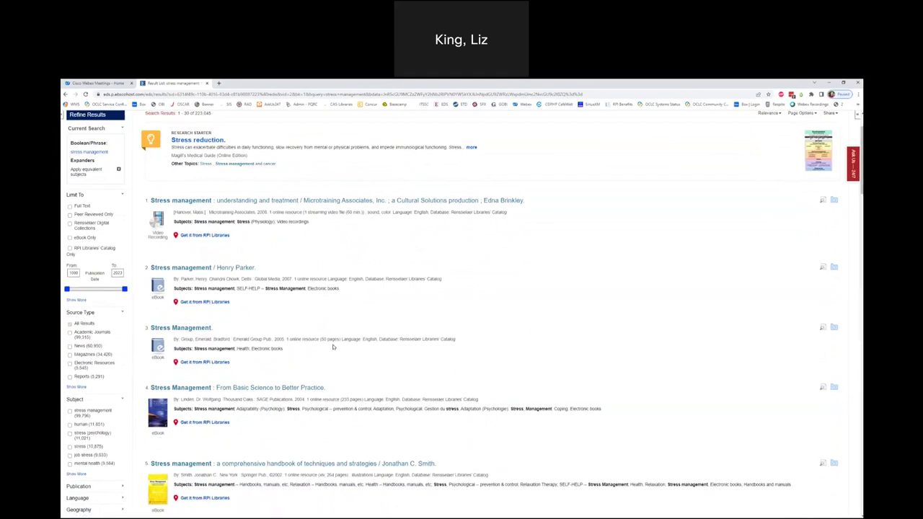
scroll(346, 314, "up", 1)
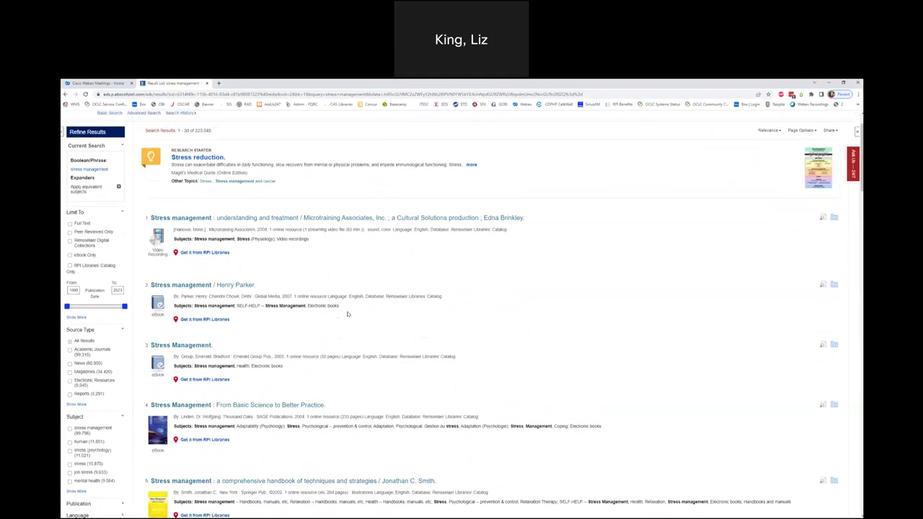
scroll(347, 313, "up", 3)
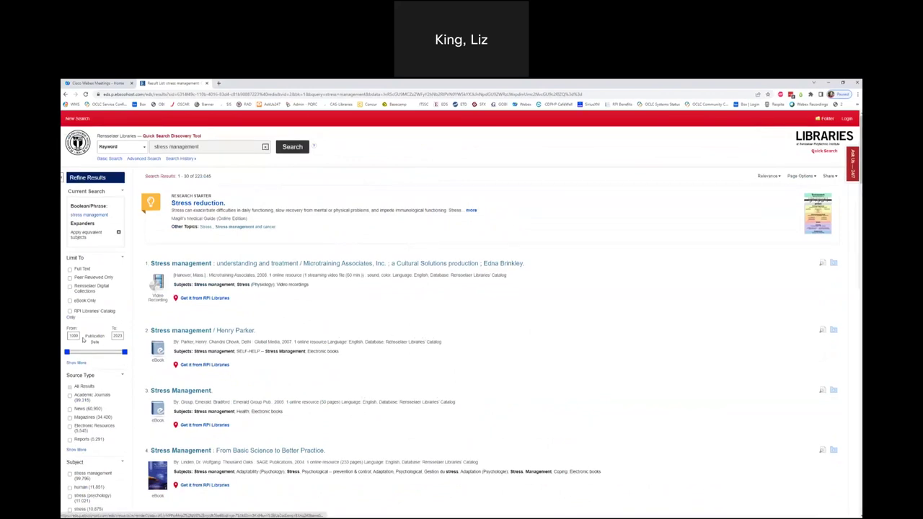
Step: Review the Full Text, Peer Reviewed Only, Rensselaer Digital Collections and eBook Only limiters by highlighting their labels
triple_click(79, 269)
triple_click(98, 279)
left_click(92, 292)
triple_click(98, 302)
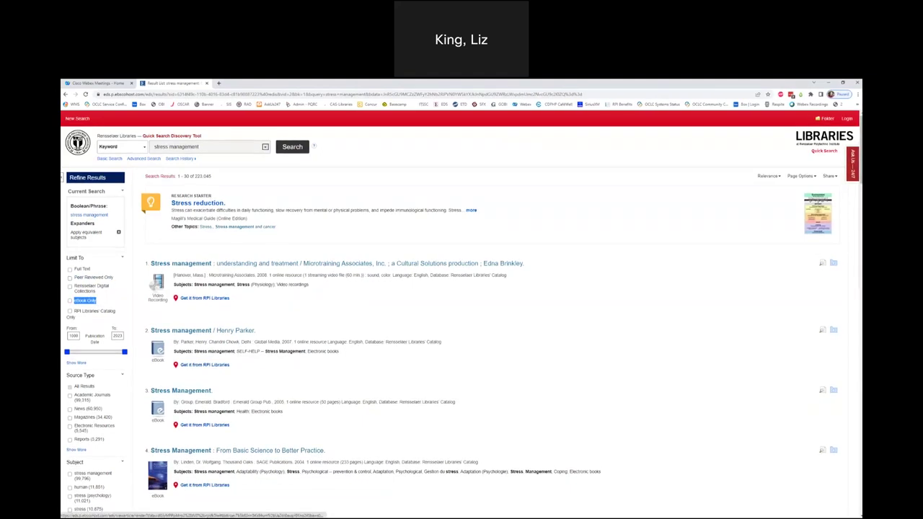
left_click(274, 301)
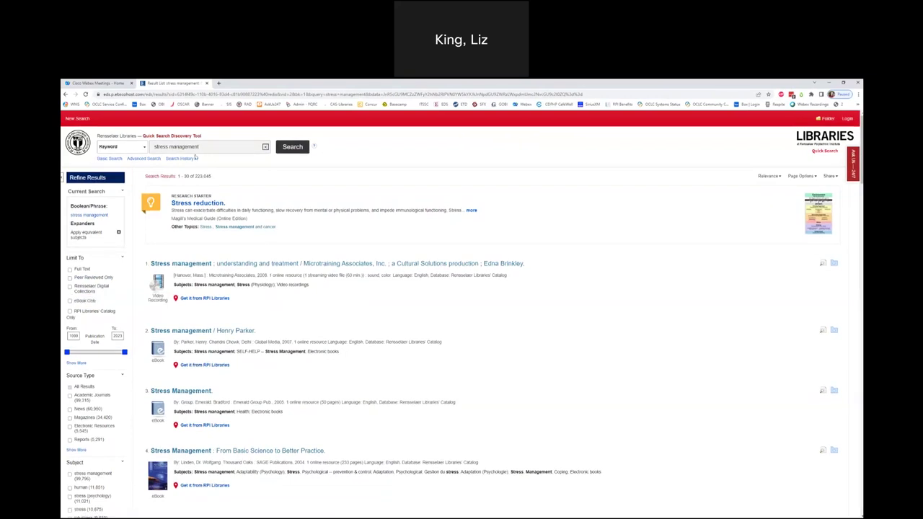
Step: Limit the stress management results to Full Text and eBook Only, and check the result count
left_click(70, 270)
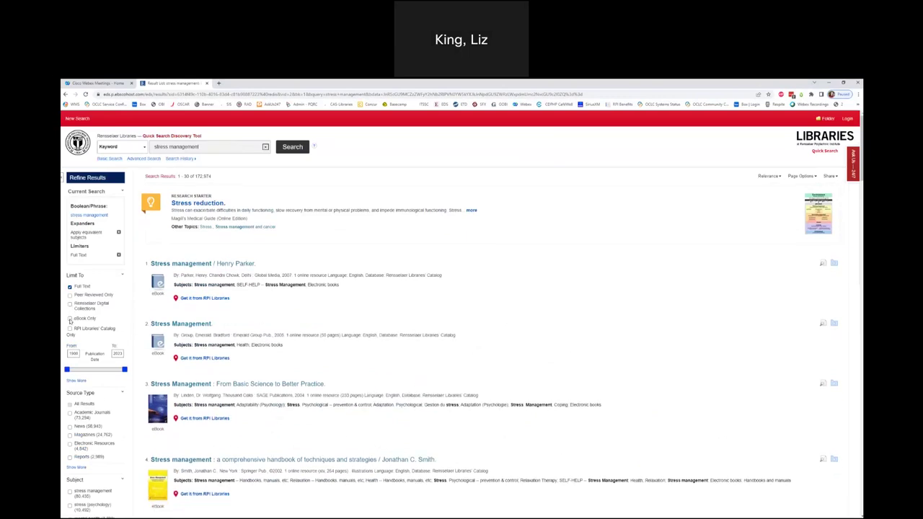
left_click(70, 319)
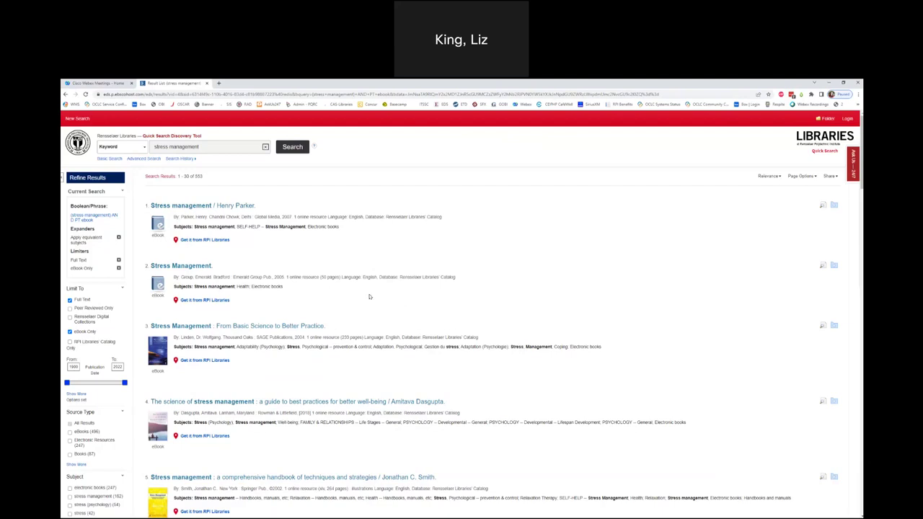
double_click(201, 177)
left_click(261, 179)
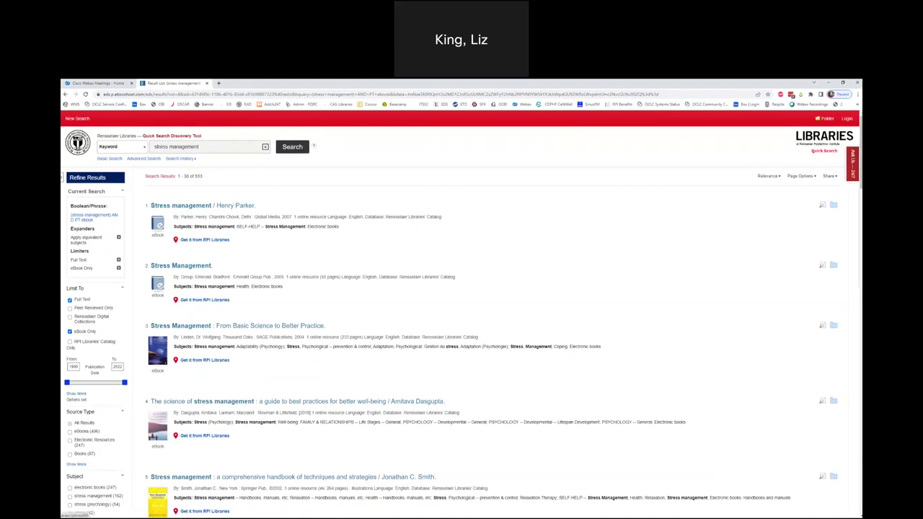
Step: Restrict the results by publication date, setting the start year to 2015
triple_click(109, 373)
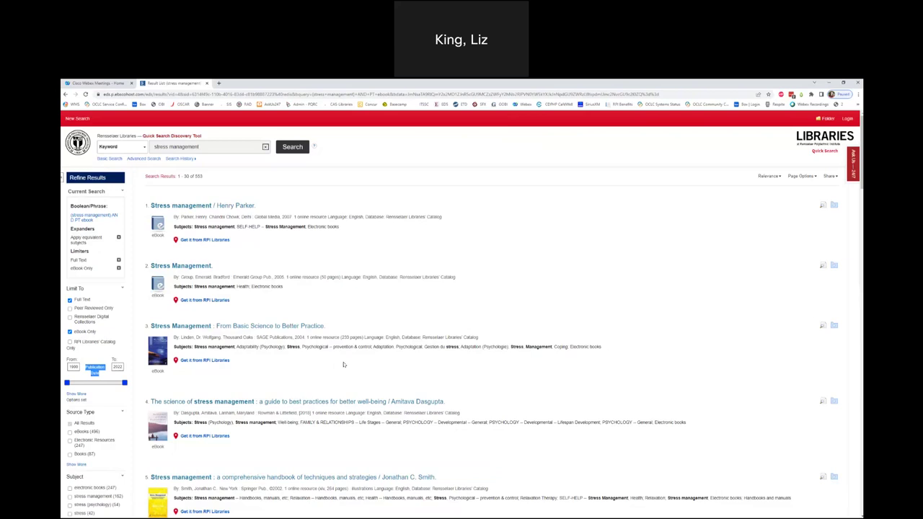
triple_click(95, 369)
key("shift+Tab")
type("20")
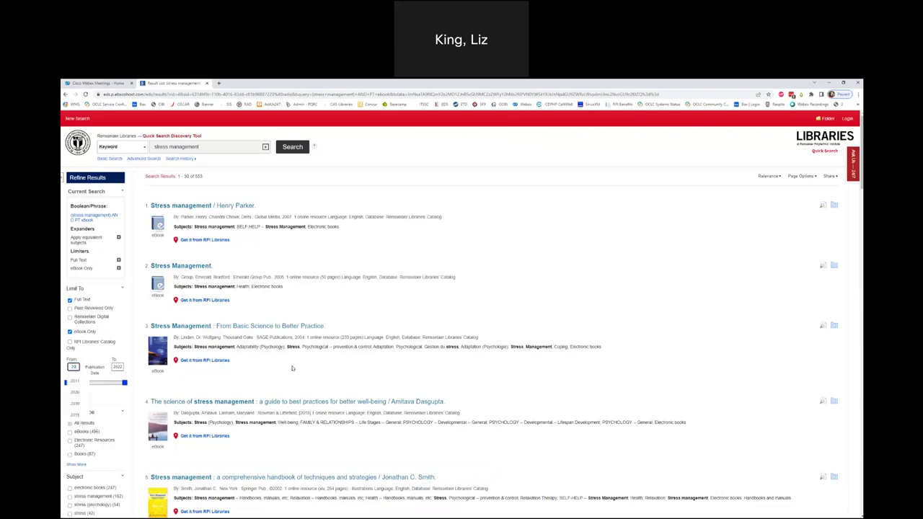
type("18")
key("Return")
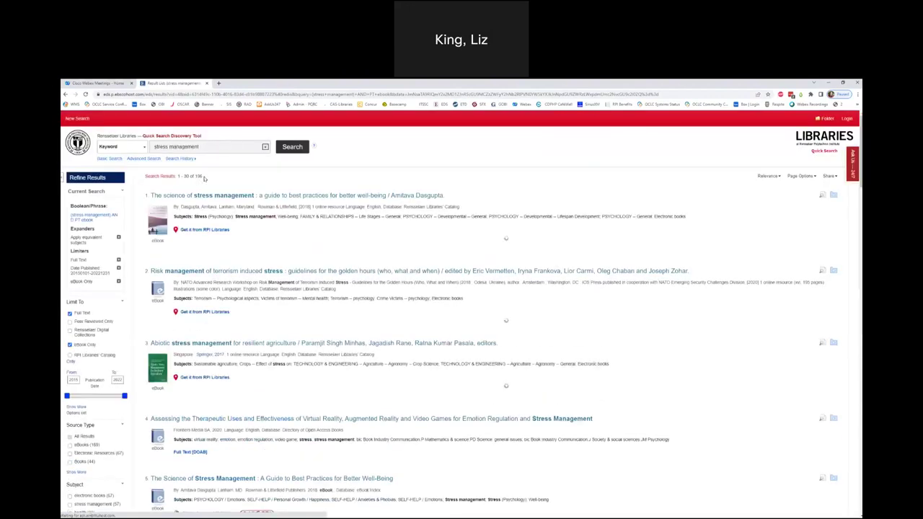
Step: Check the result count, preview the first result, The science of stress management, and read through its subjects and abstract
double_click(201, 177)
left_click(211, 181)
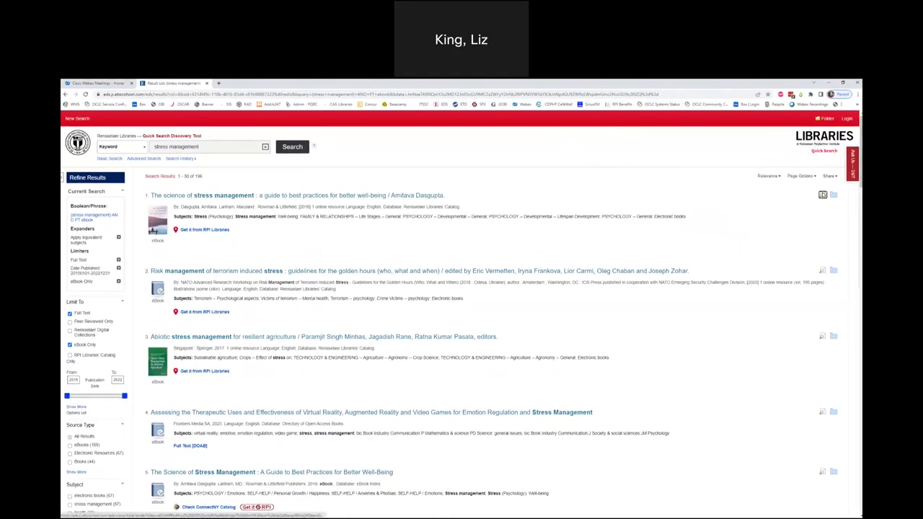
left_click(823, 195)
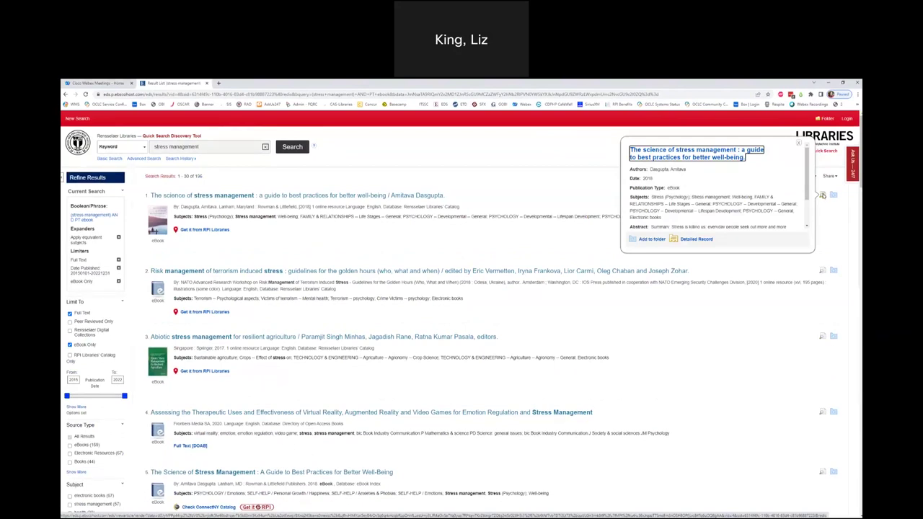
scroll(739, 189, "down", 2)
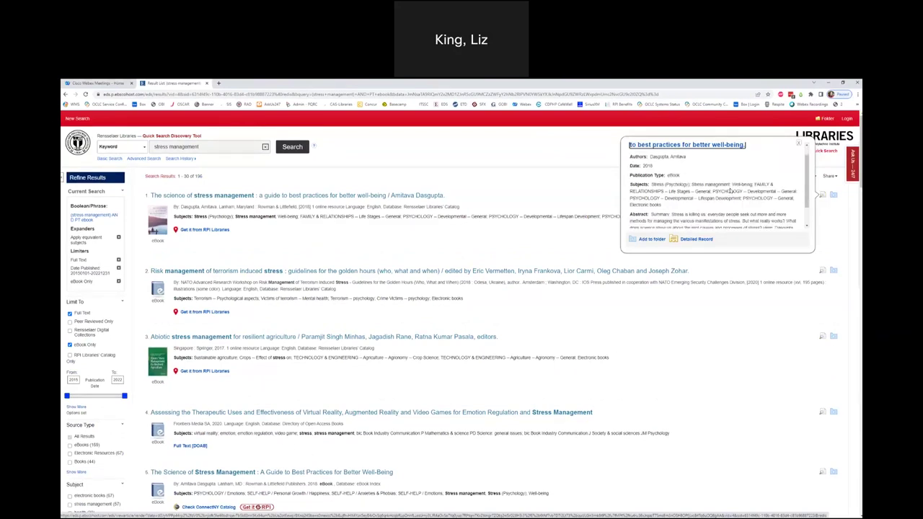
scroll(737, 189, "down", 1)
left_click_drag(629, 188, 786, 220)
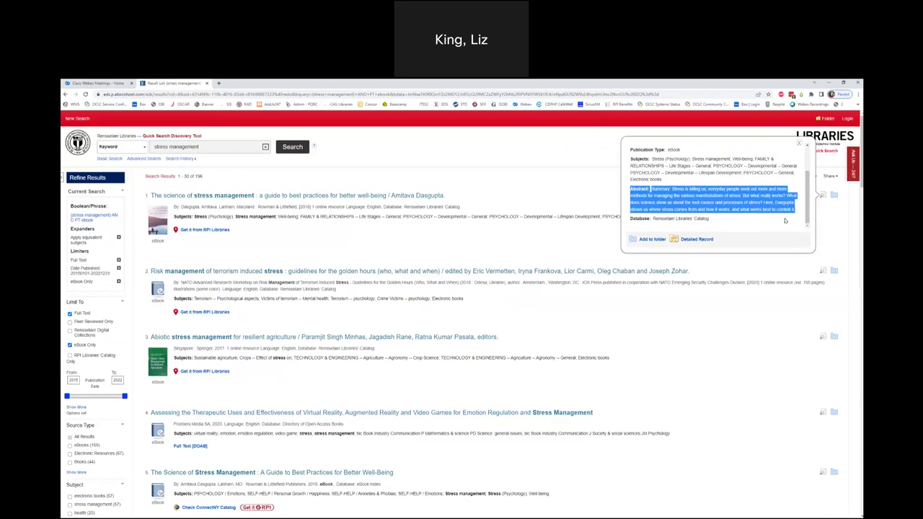
left_click(786, 221)
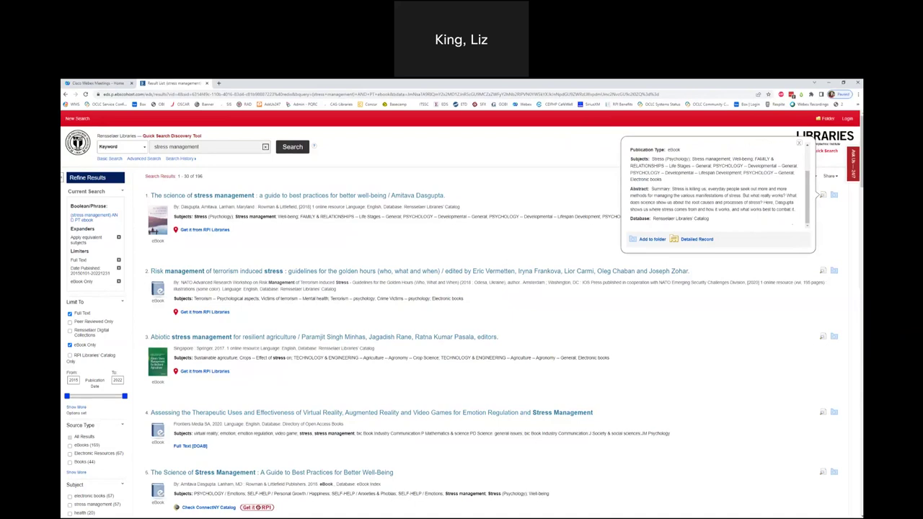
scroll(713, 199, "up", 3)
scroll(714, 198, "down", 3)
Step: Expand the Publication filter among the refinement options for the stress management results
scroll(279, 406, "down", 1)
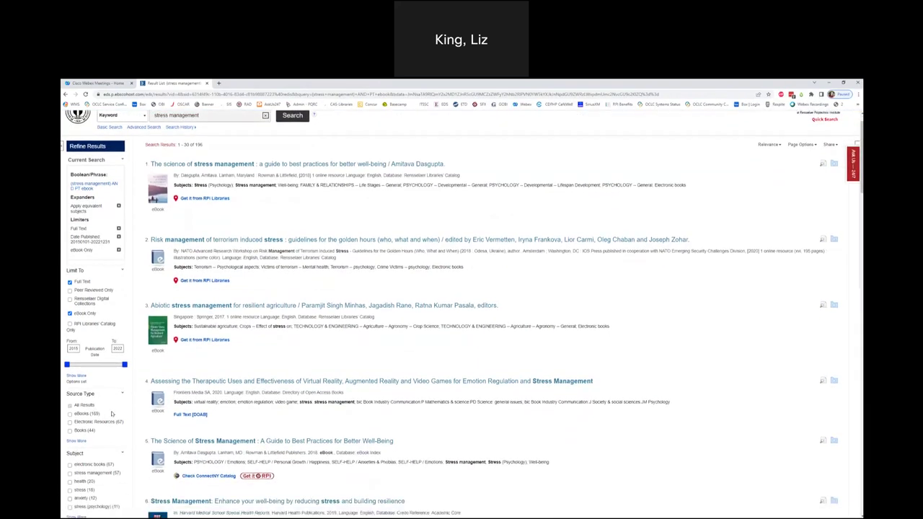
scroll(112, 413, "down", 3)
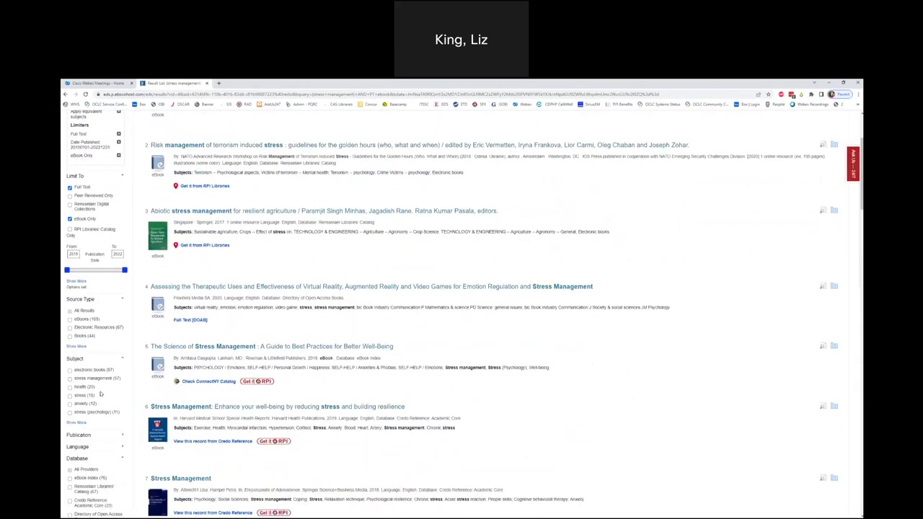
scroll(93, 288, "down", 1)
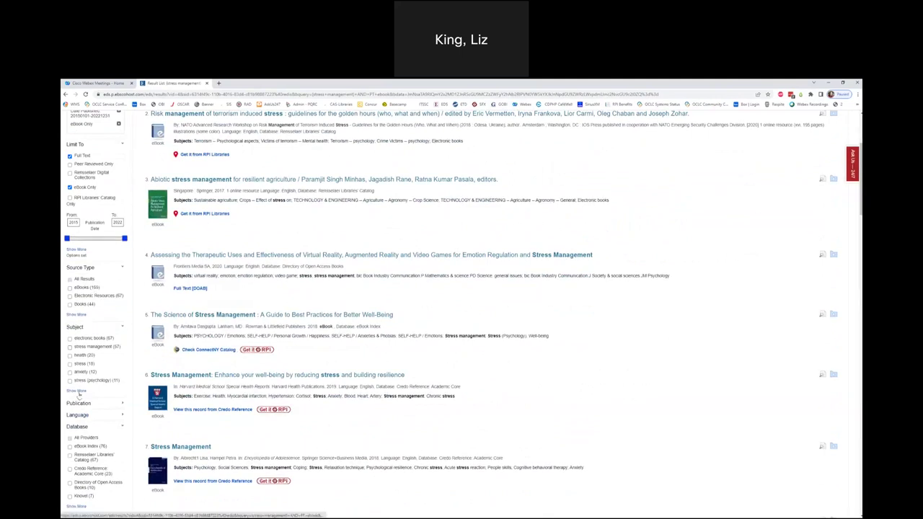
scroll(101, 382, "down", 1)
left_click(122, 372)
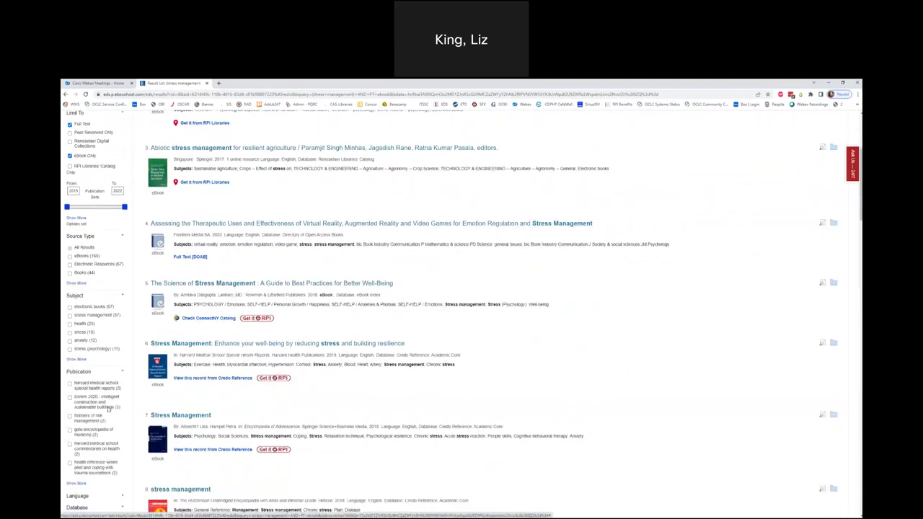
scroll(108, 408, "down", 2)
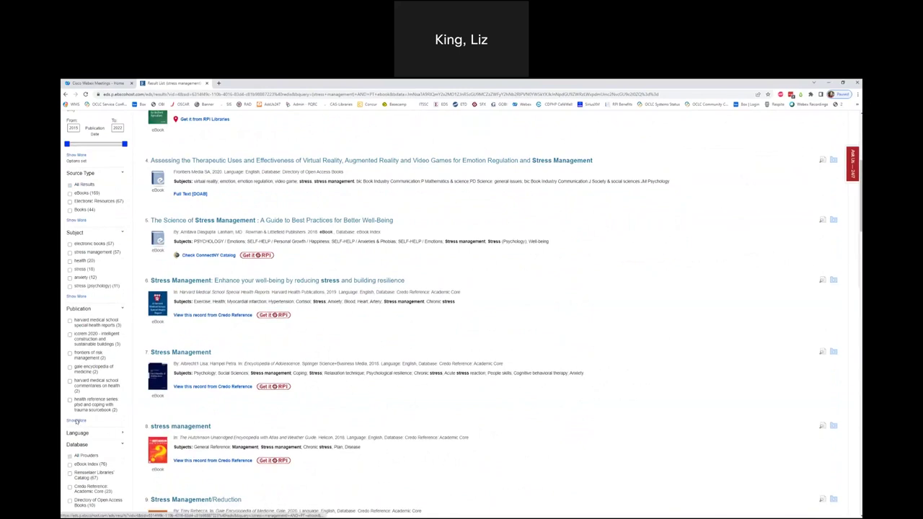
Step: Open the full list of publications for the results and look through it from beginning to end
left_click(76, 420)
scroll(439, 311, "down", 1)
scroll(468, 320, "down", 5)
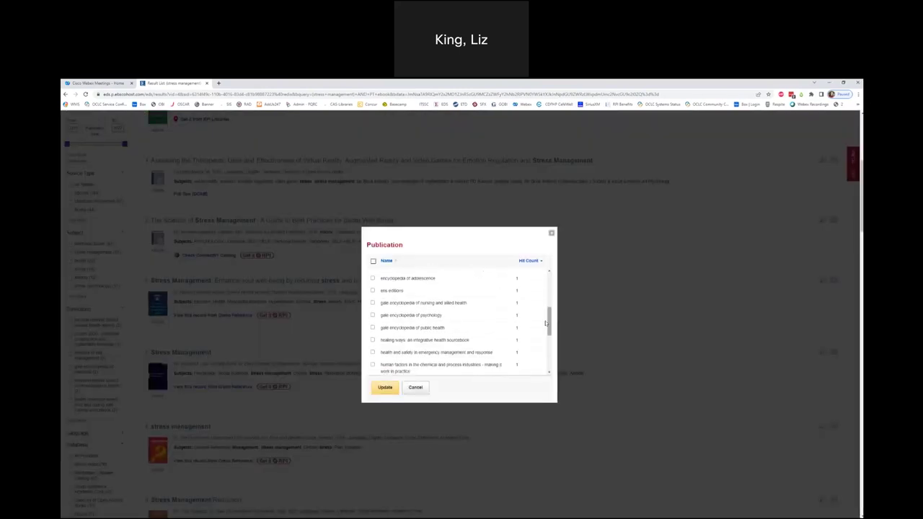
left_click_drag(549, 322, 551, 363)
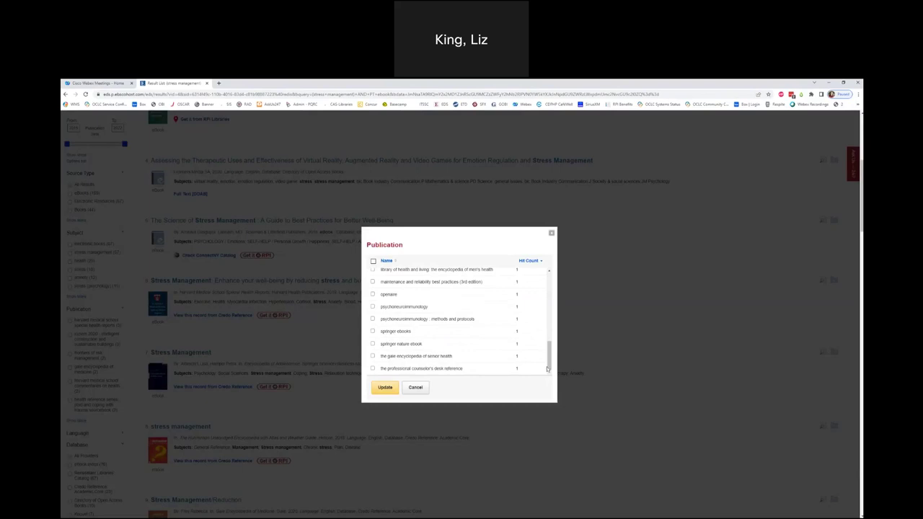
scroll(551, 362, "up", 1)
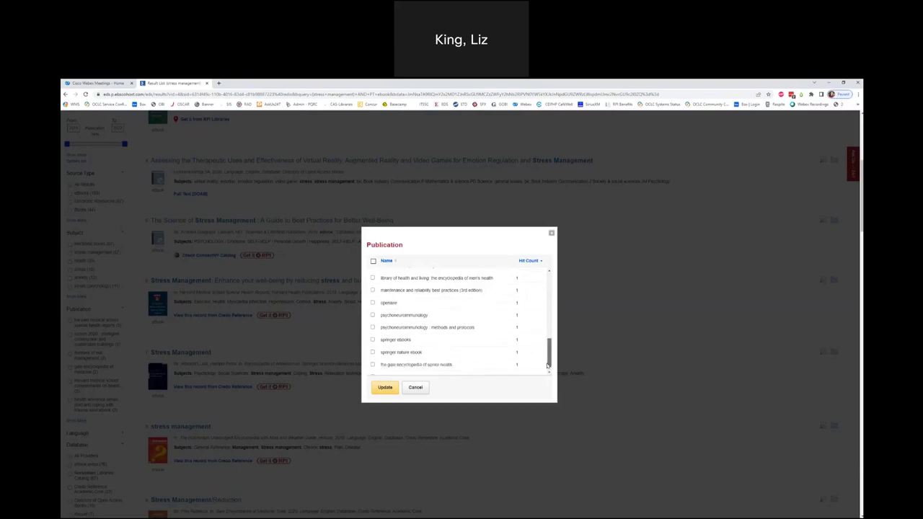
scroll(533, 360, "down", 1)
scroll(549, 352, "up", 2)
left_click_drag(549, 352, 548, 297)
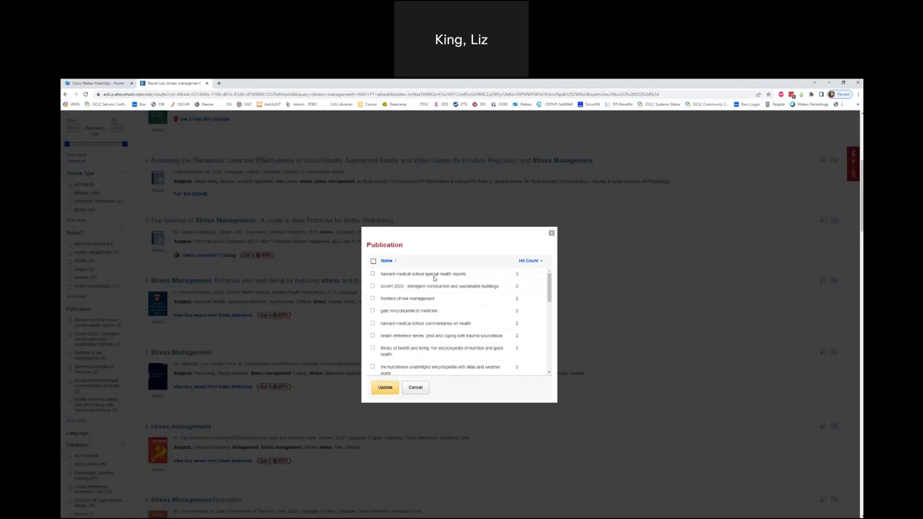
Step: Limit the results to the publication harvard medical school special health reports, and check the publication title in the first entry
left_click(372, 275)
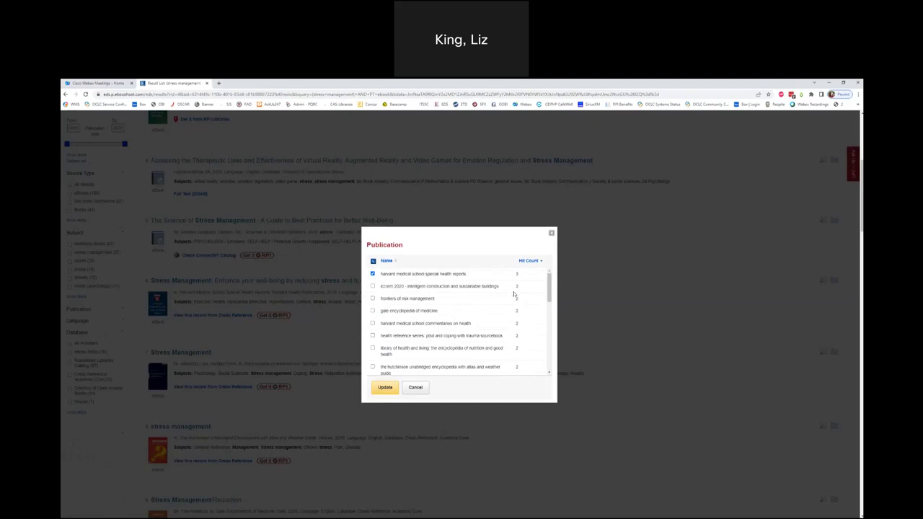
left_click(385, 388)
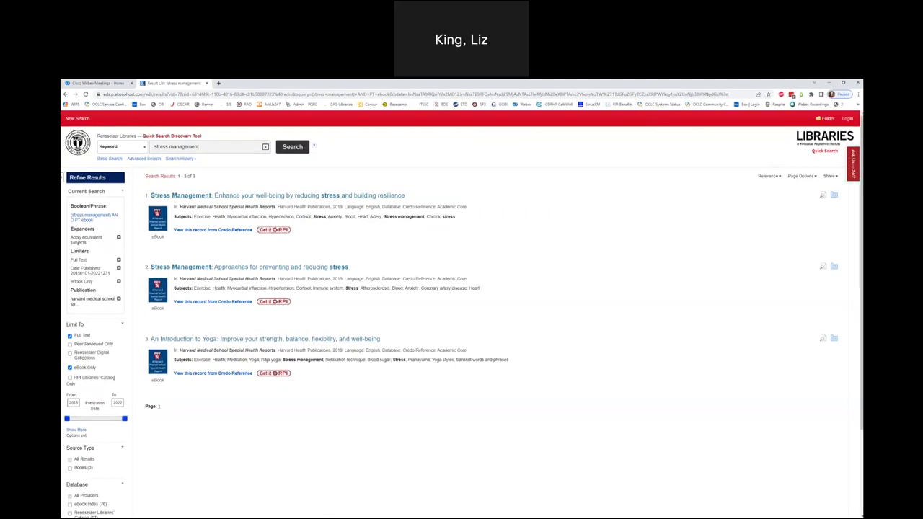
left_click_drag(180, 206, 276, 208)
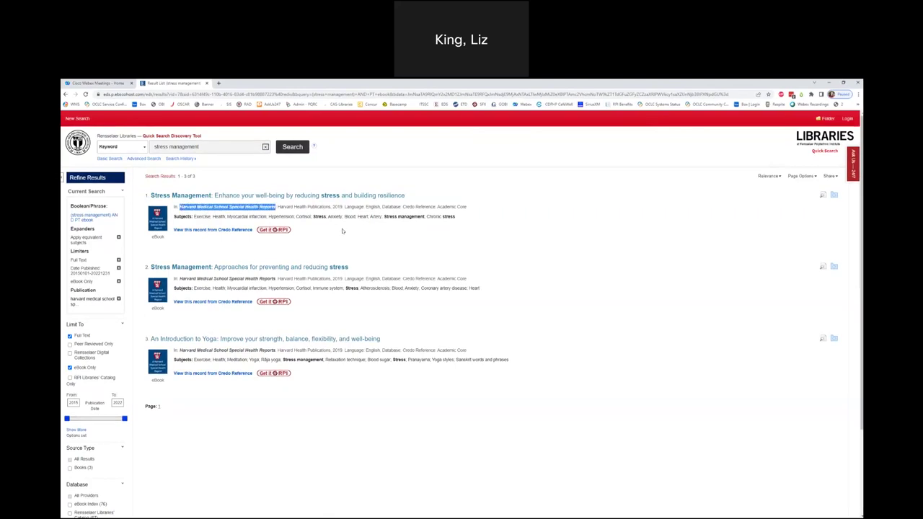
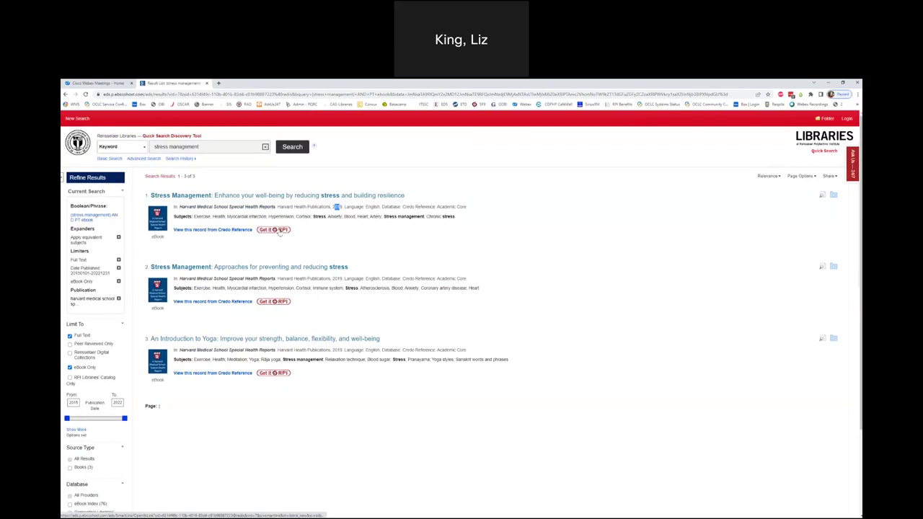
Step: View the Get it @ RPI access options for the first Harvard report, review its citation, and return to the results
left_click(277, 230)
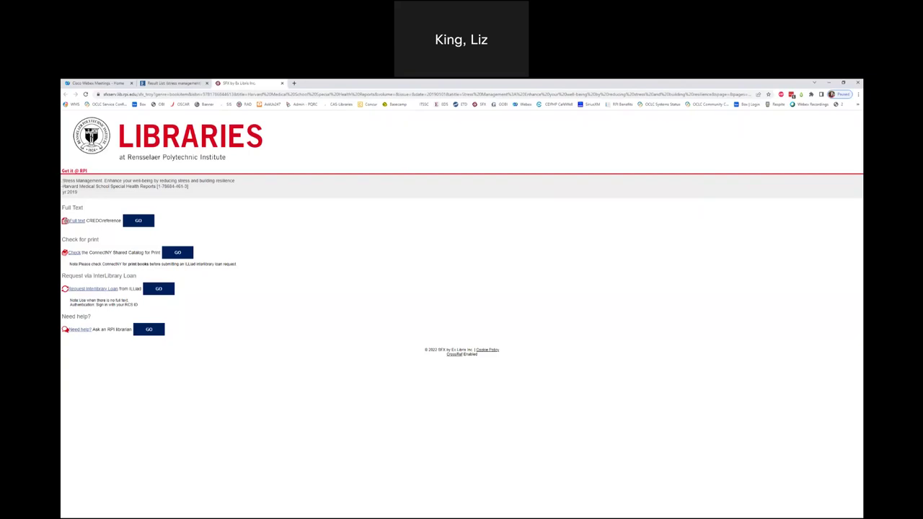
left_click_drag(63, 180, 84, 194)
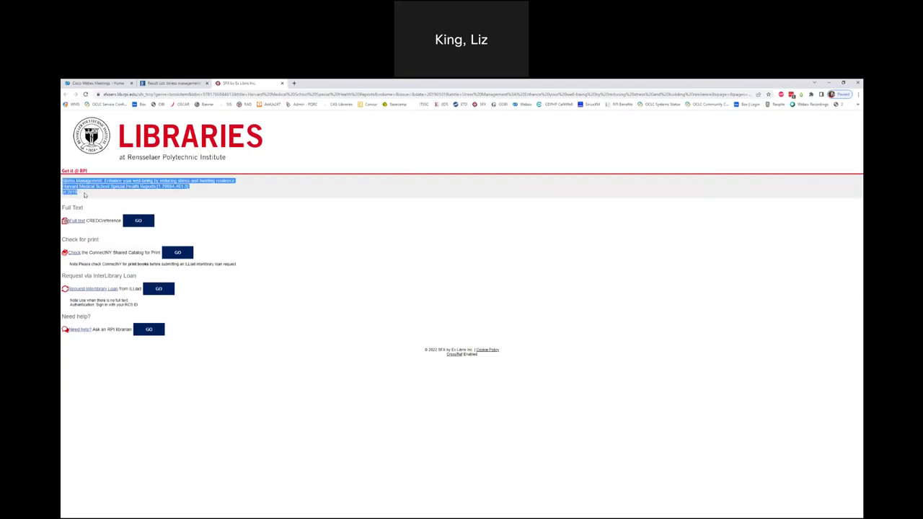
left_click(88, 209)
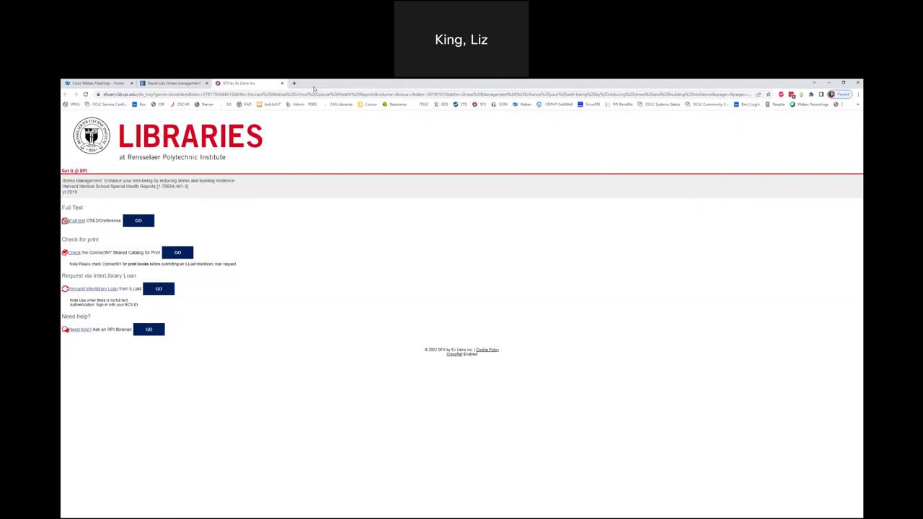
left_click(281, 84)
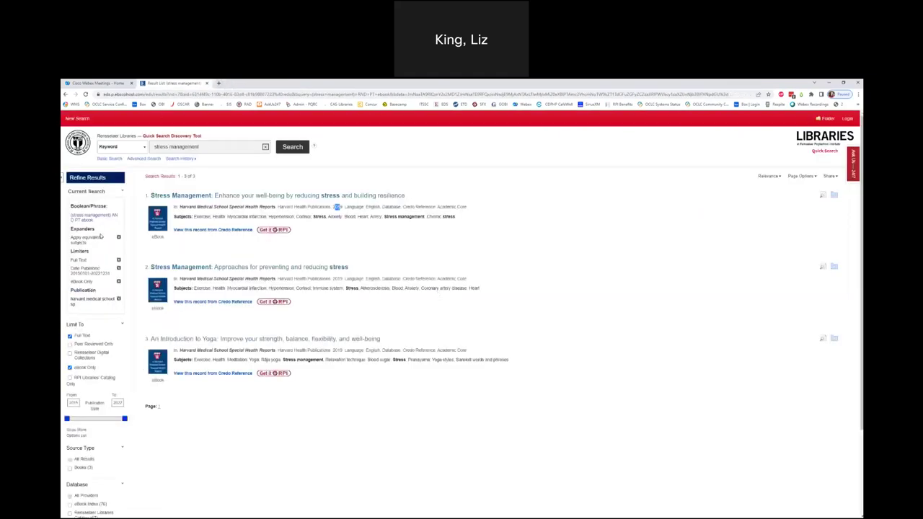
Step: Replace the Publication and eBook Only limits on the stress management results with the Peer Reviewed Only limiter
double_click(83, 290)
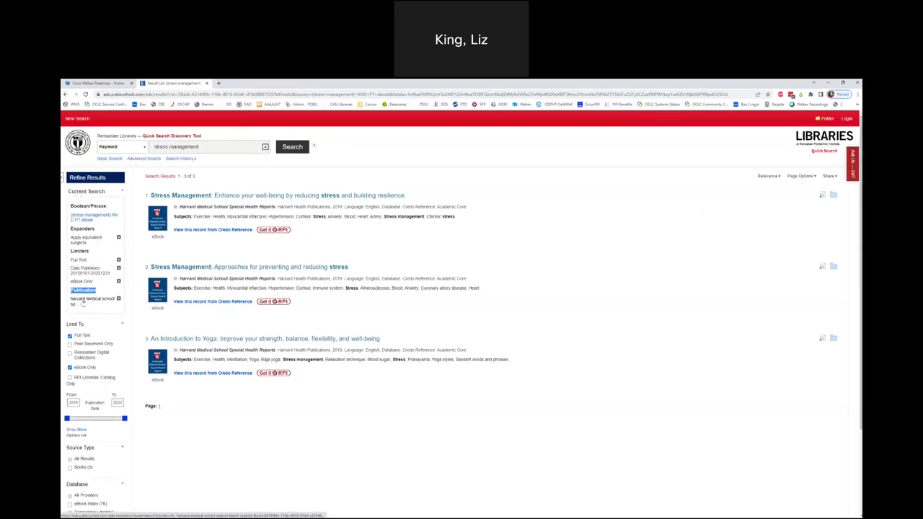
left_click(120, 300)
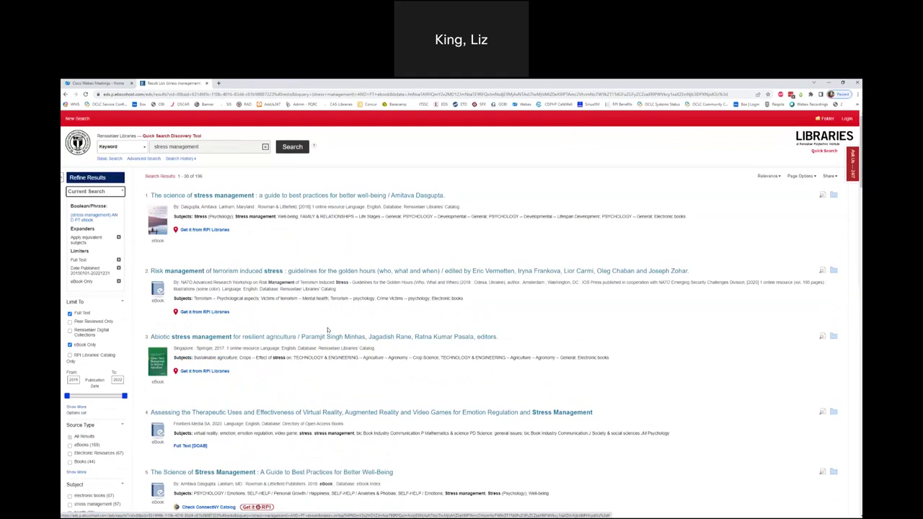
left_click(119, 283)
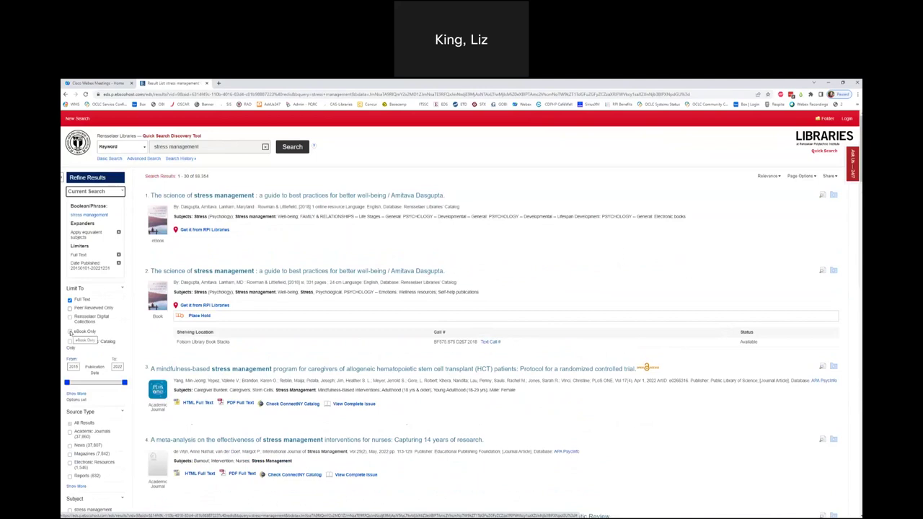
left_click(70, 307)
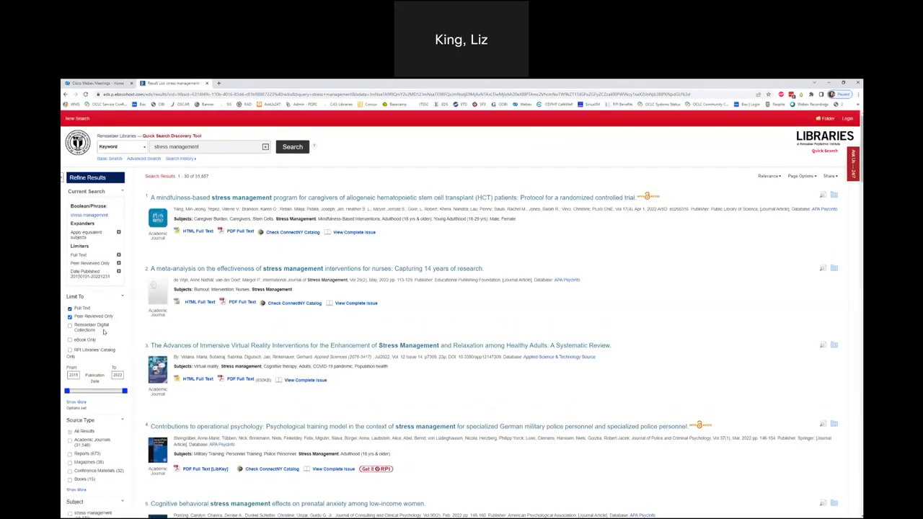
double_click(72, 374)
Step: Display the search history and review the search terms and the limiters, expanders and search modes of the latest search
left_click(183, 158)
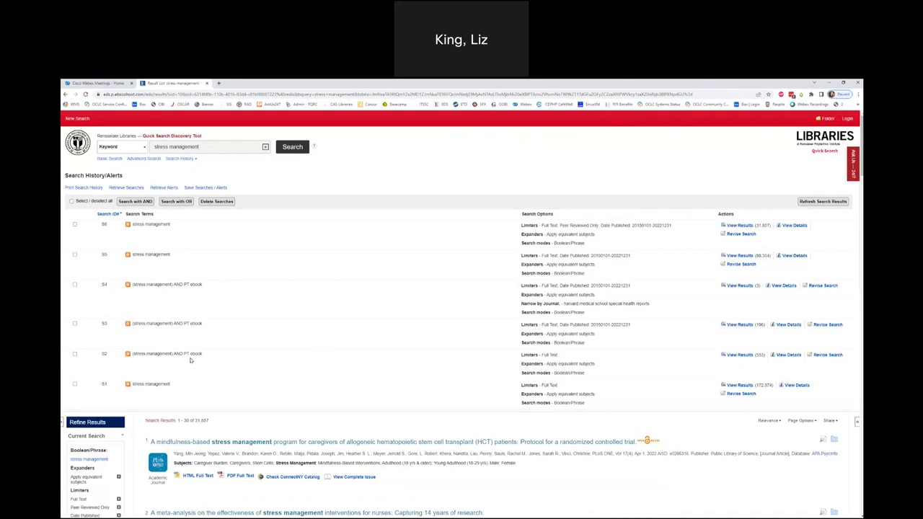
left_click_drag(174, 354, 184, 353)
left_click(614, 170)
left_click_drag(520, 224, 585, 244)
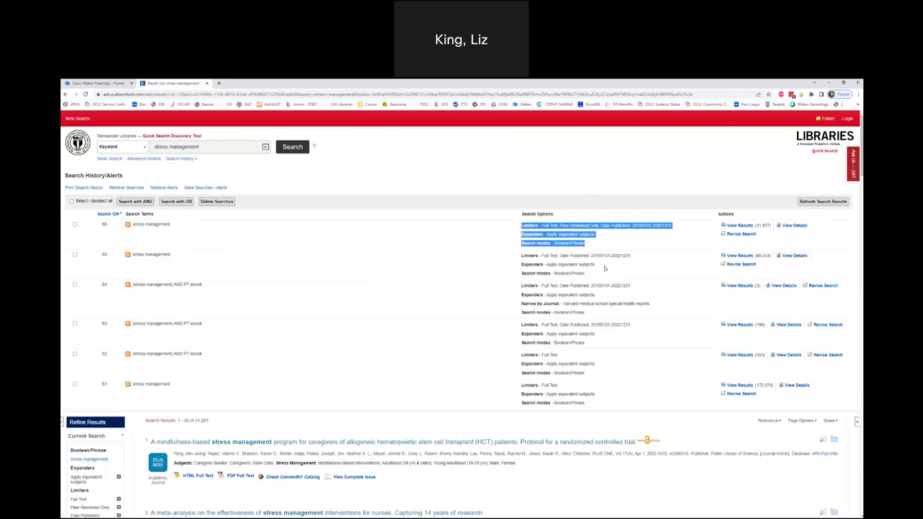
left_click(566, 196)
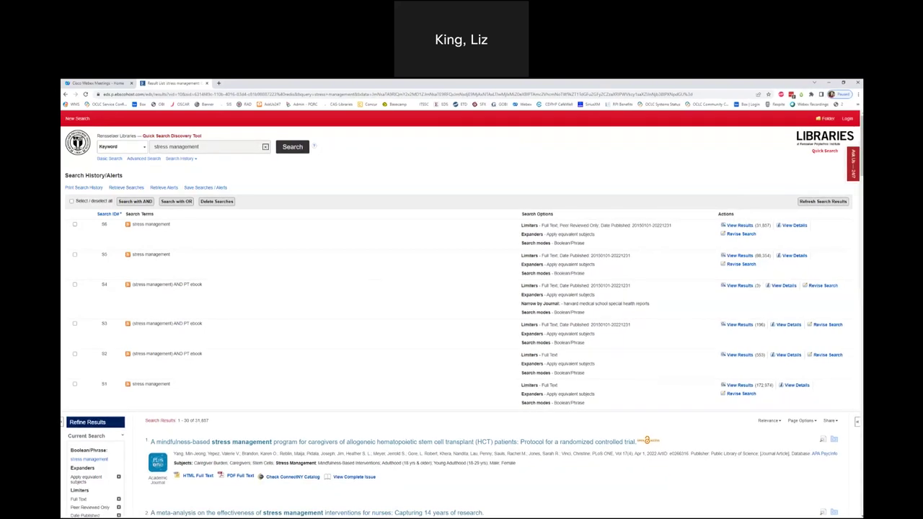
Step: Reopen the results of search S4, narrowed to harvard medical school special health reports, from the search history
left_click(756, 286)
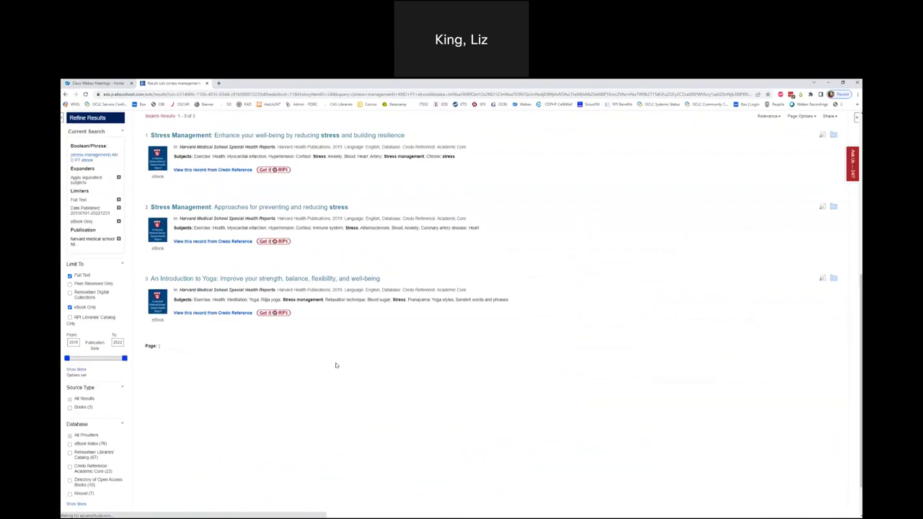
scroll(449, 310, "up", 5)
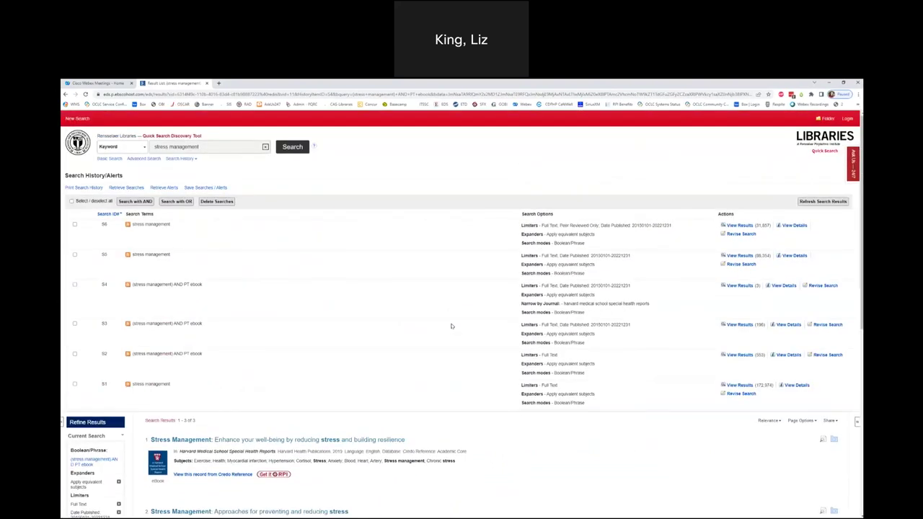
scroll(462, 339, "down", 2)
scroll(462, 398, "down", 3)
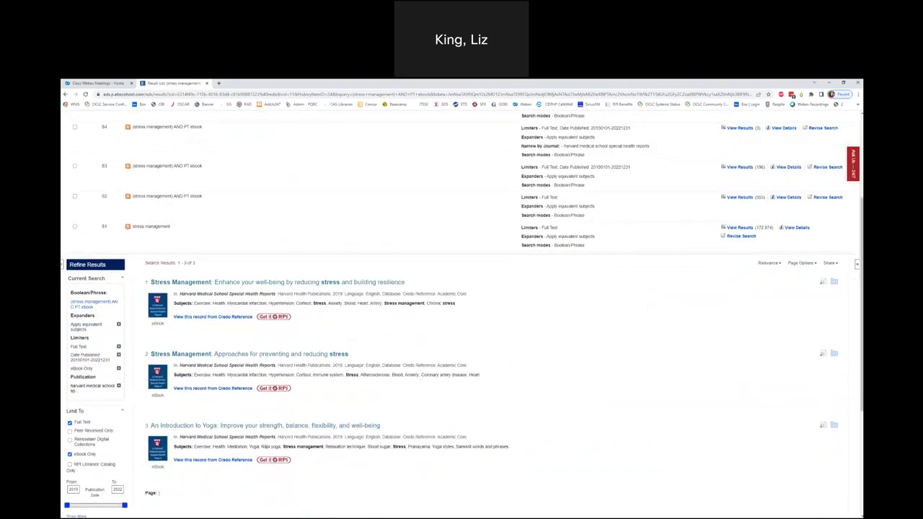
Step: Hide the search history list above the results and display it again
scroll(431, 374, "up", 5)
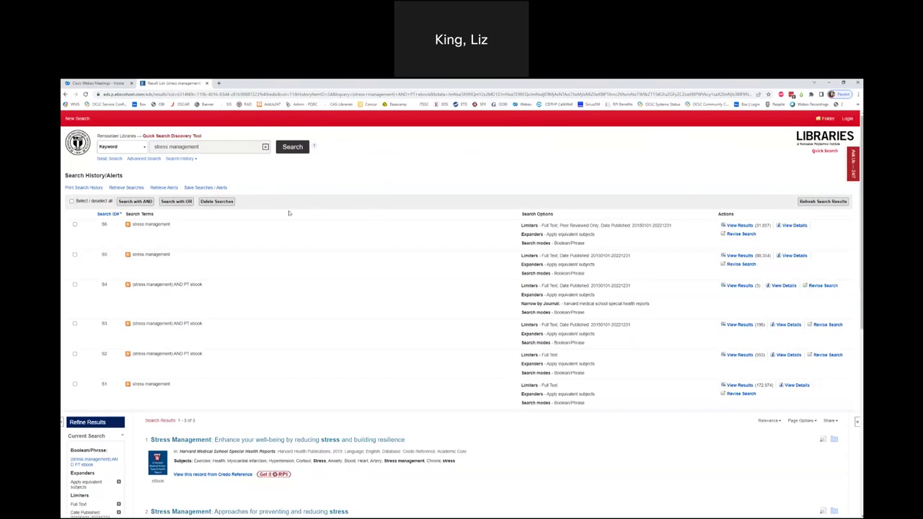
left_click(189, 203)
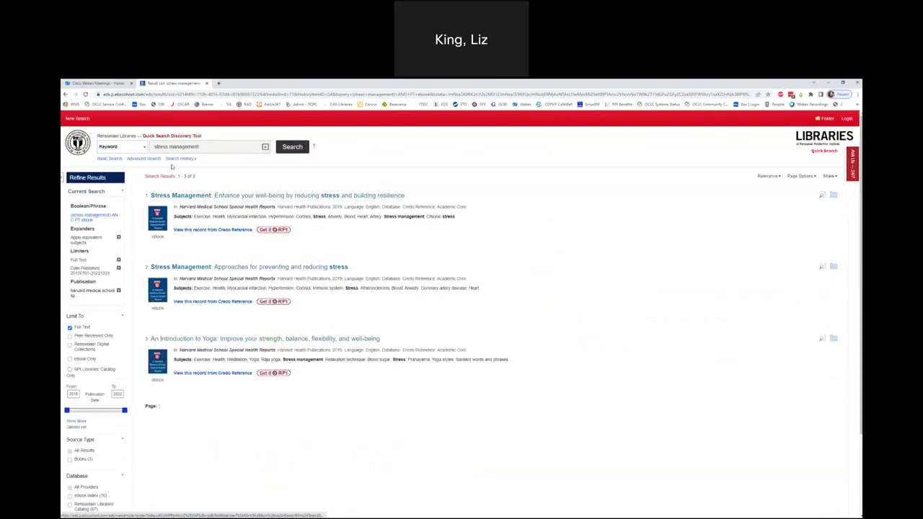
left_click(120, 236)
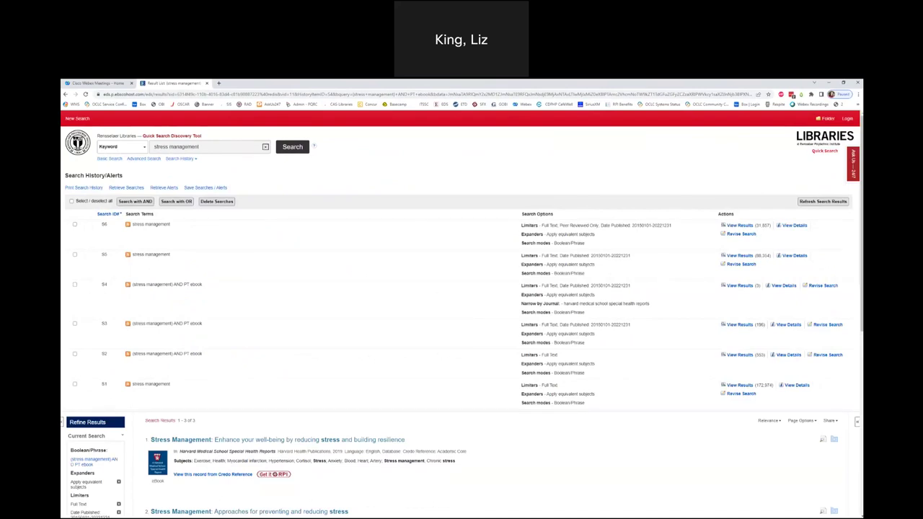
Step: Reopen the results of search S5 from the search history and switch to Advanced Search to add a second search term
left_click(763, 256)
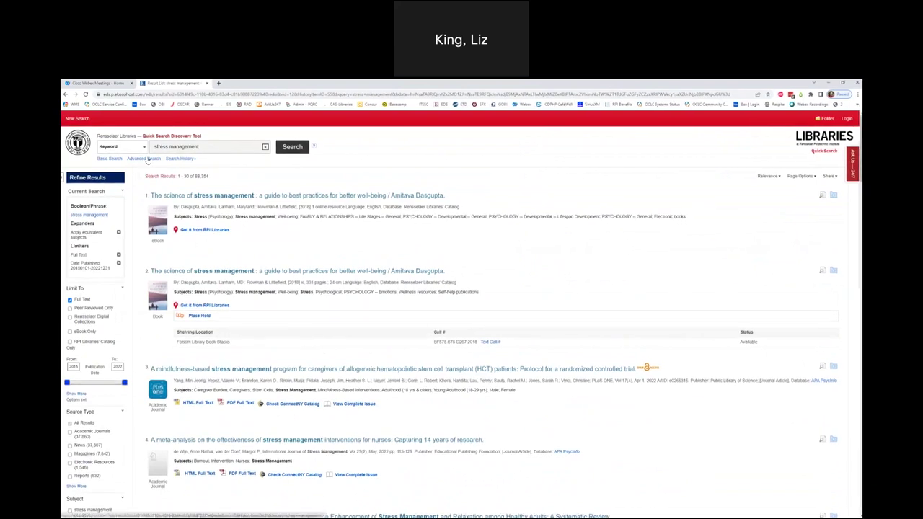
left_click(146, 159)
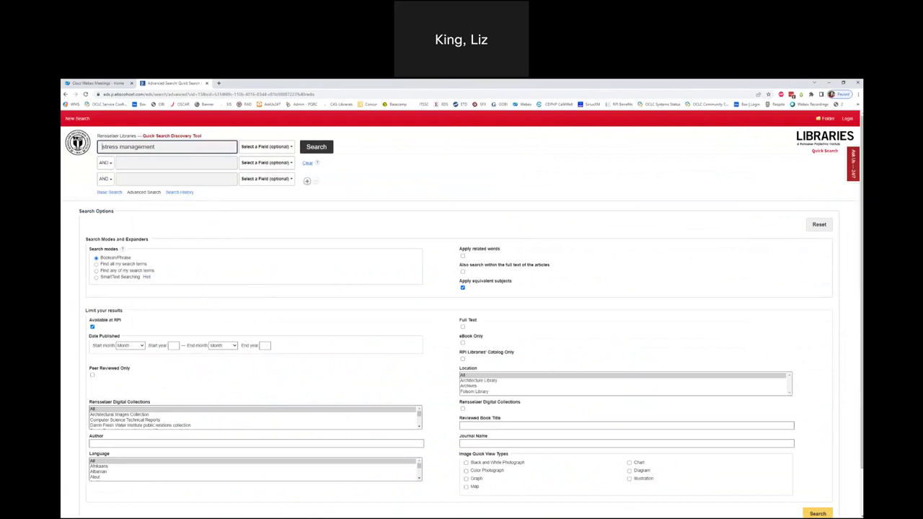
left_click(177, 163)
type("college")
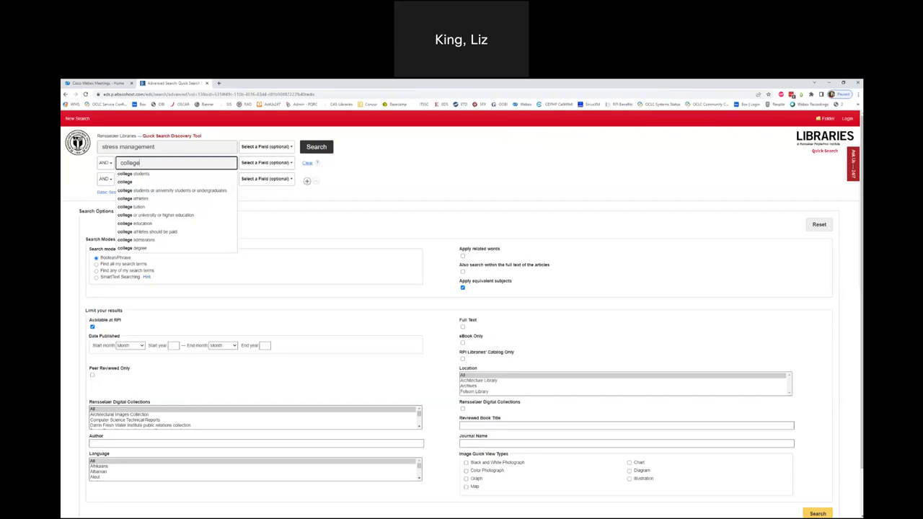
key("BackSpace")
key("BackSpace")
key("BackSpace")
key("BackSpace")
key("BackSpace")
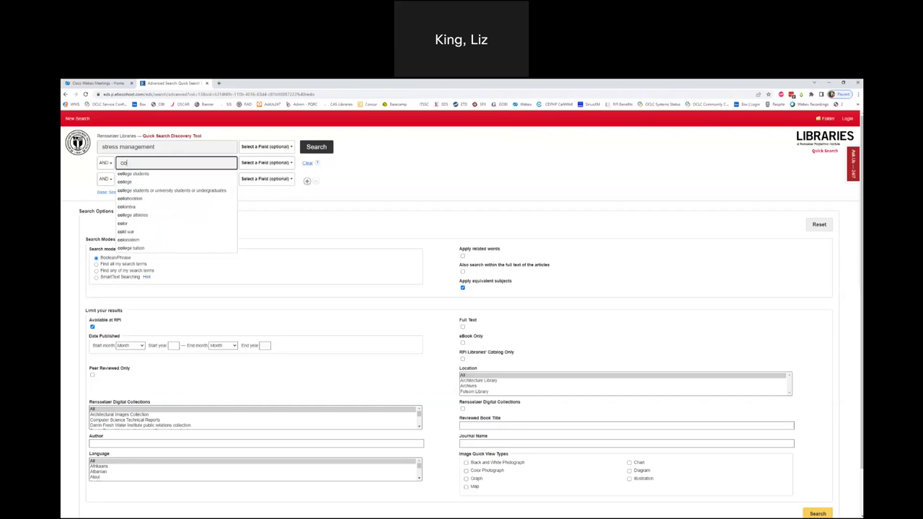
type("educat")
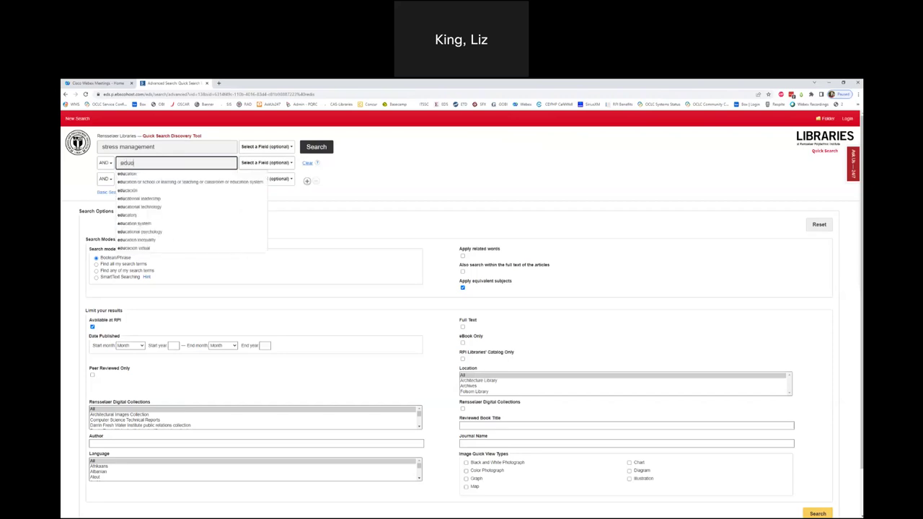
key("BackSpace")
key("BackSpace")
key("BackSpace")
key("BackSpace")
key("BackSpace")
type("college")
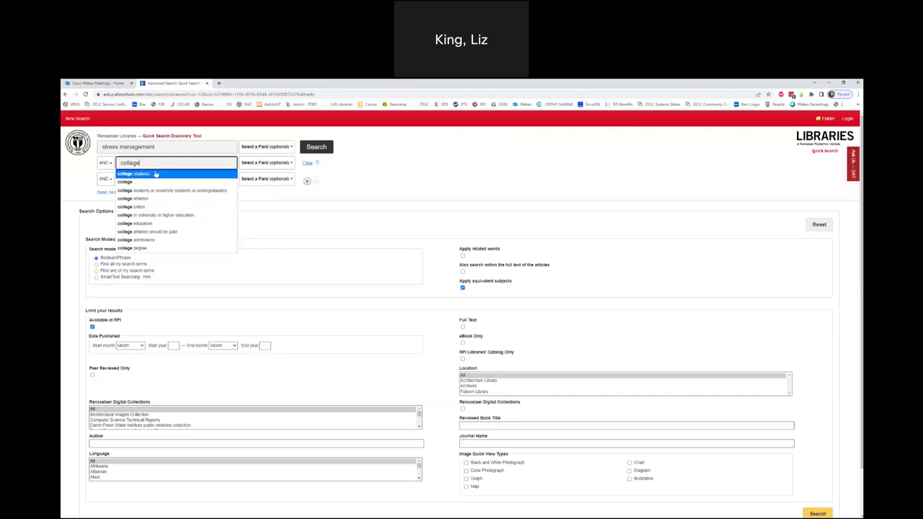
Step: Enter graduate students as the second term and run the advanced search for stress management AND graduate students
key("ctrl+a")
type("graduate")
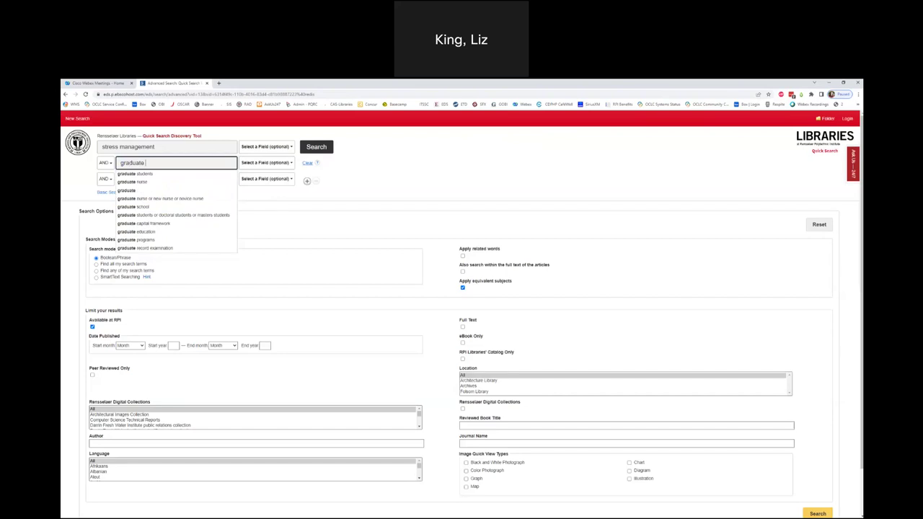
key("Down")
key("Return")
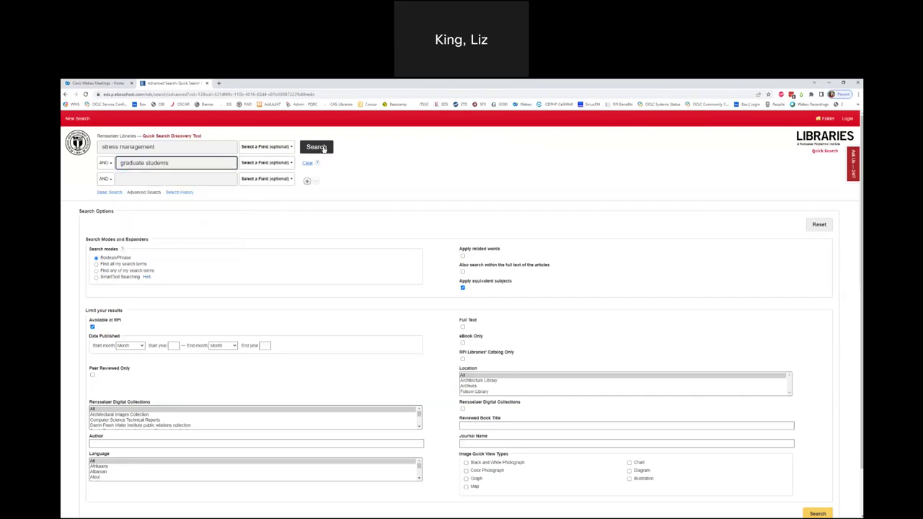
left_click(216, 147)
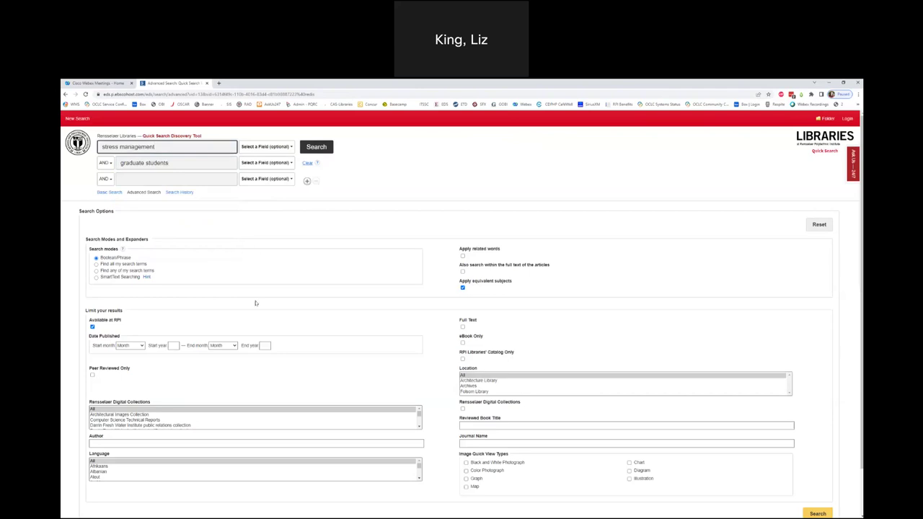
left_click(316, 146)
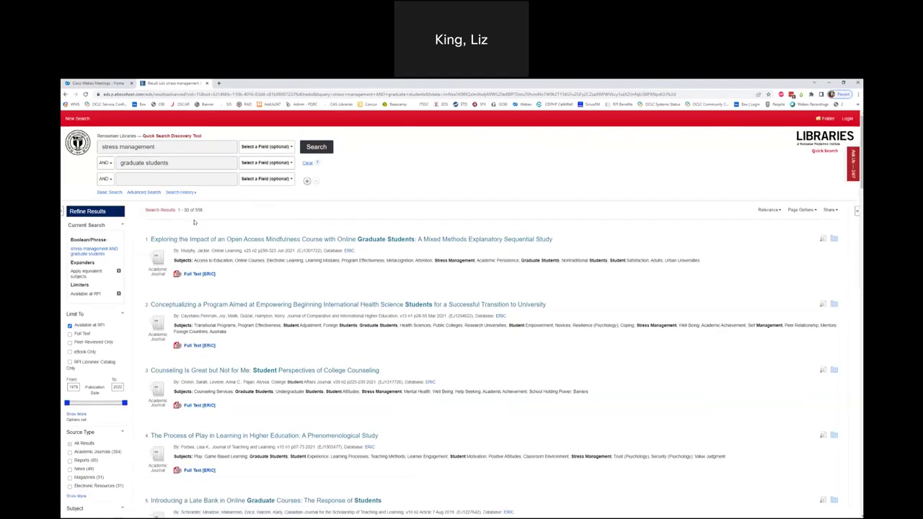
Step: Limit the results to Peer Reviewed Only and set the start of the publication date range to 2015
left_click(69, 342)
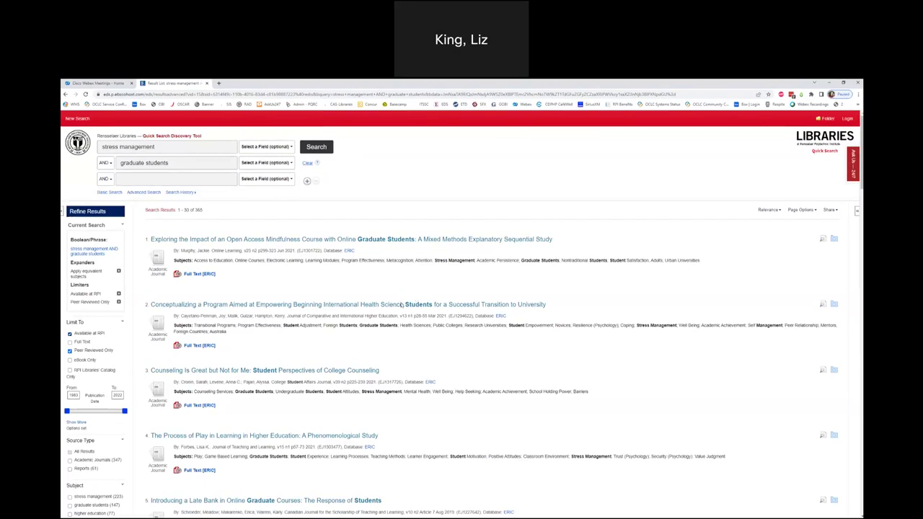
double_click(72, 395)
type("2019")
key("Return")
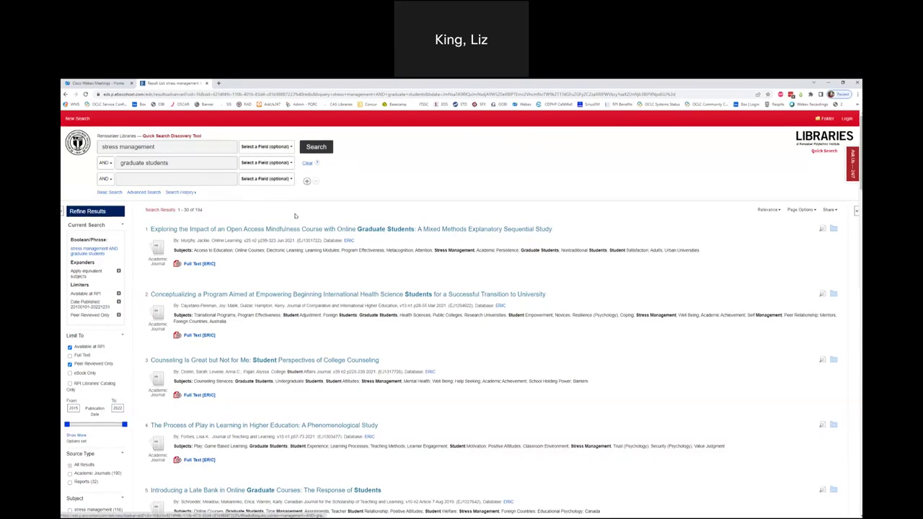
Step: Display the sharing options for the results and select the persistent link to the search
left_click(830, 210)
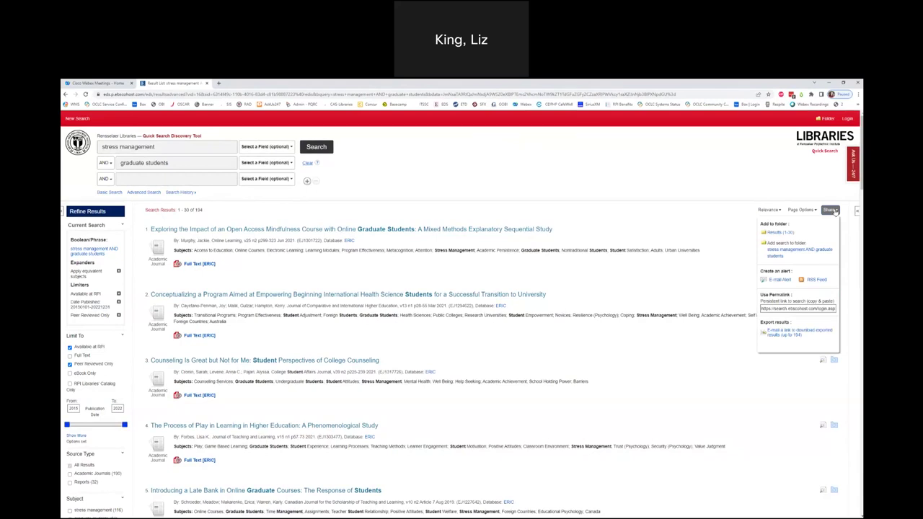
left_click(781, 308)
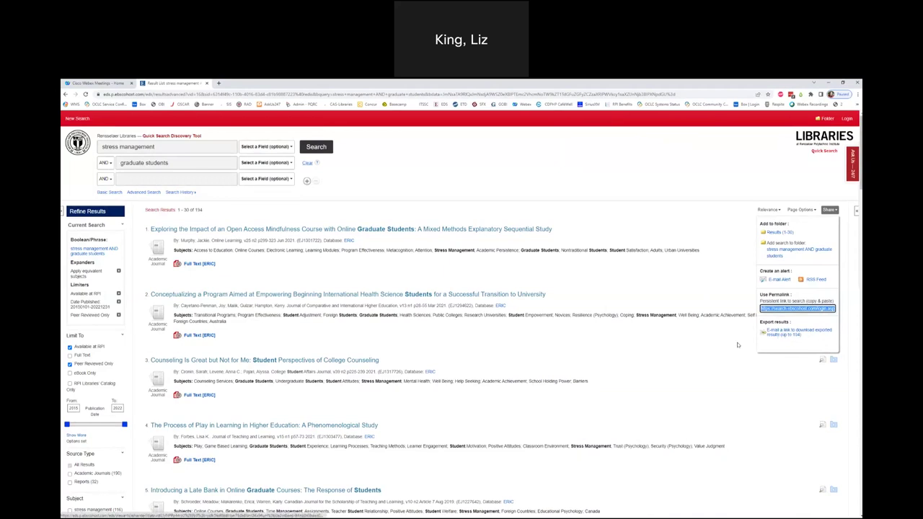
mouse_move(829, 210)
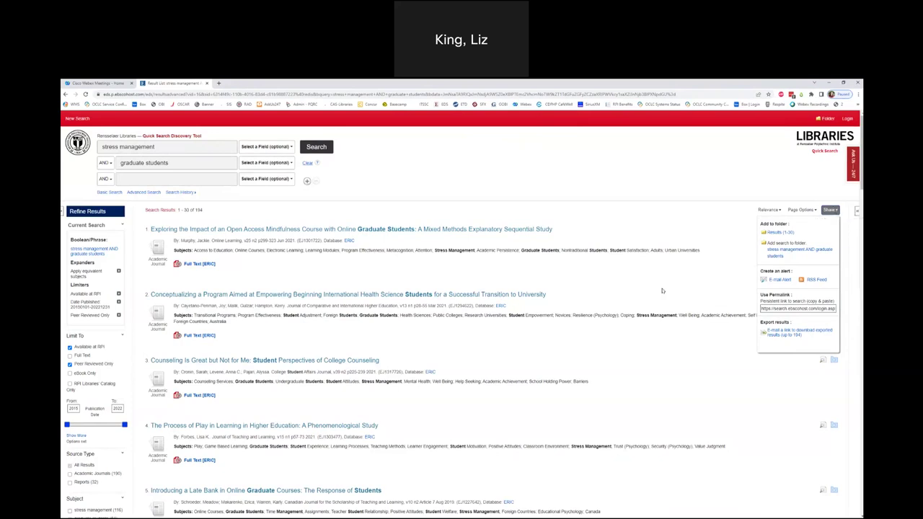
Step: View the detailed record of the second article, then return to the result list and look through the first articles
left_click(468, 294)
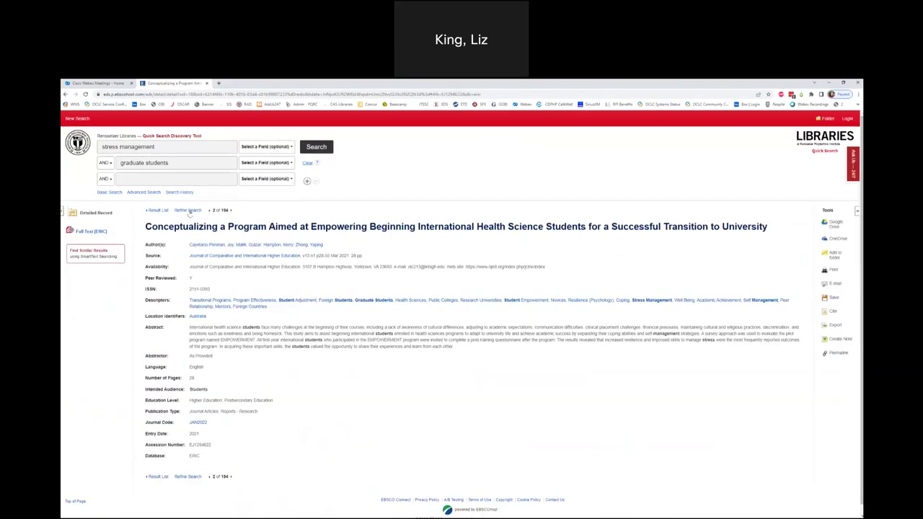
left_click(158, 209)
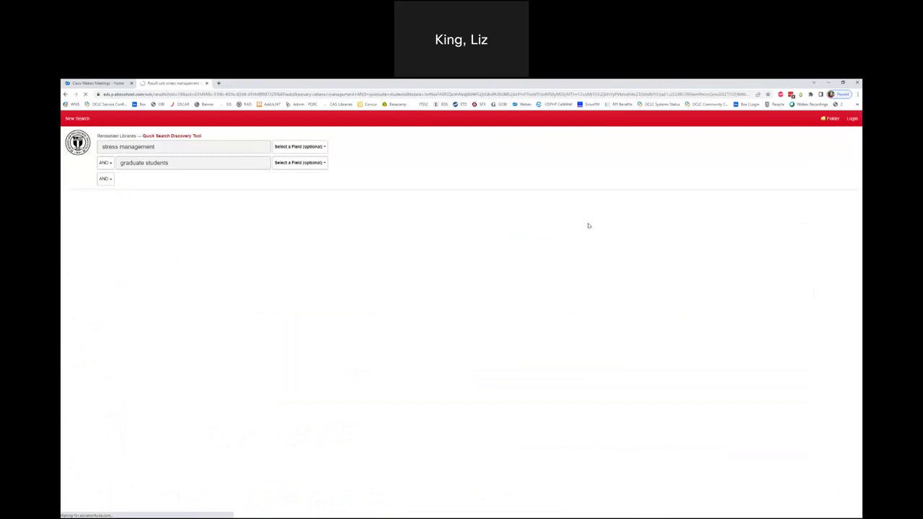
scroll(632, 329, "up", 4)
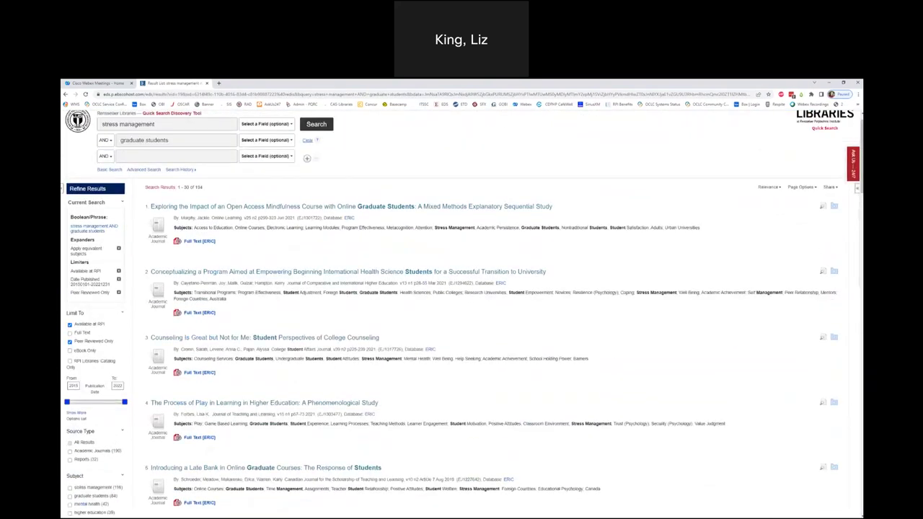
scroll(635, 318, "up", 1)
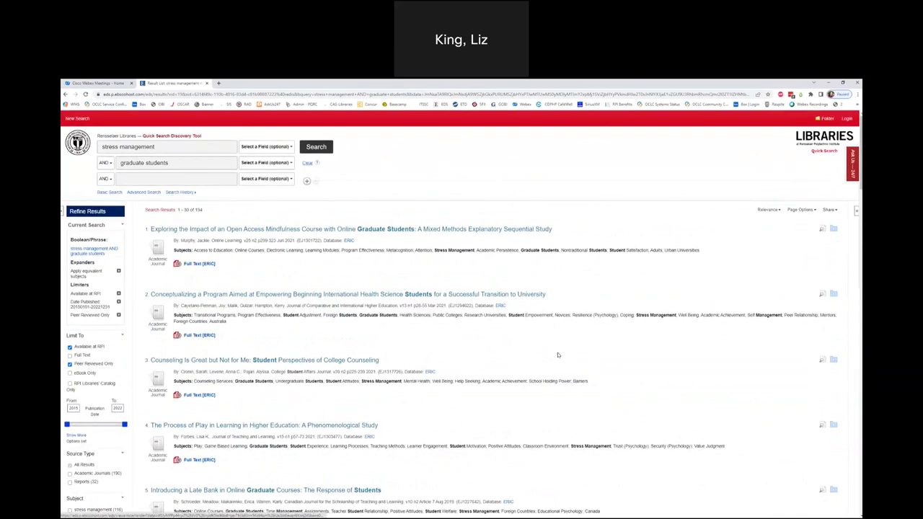
scroll(558, 355, "down", 1)
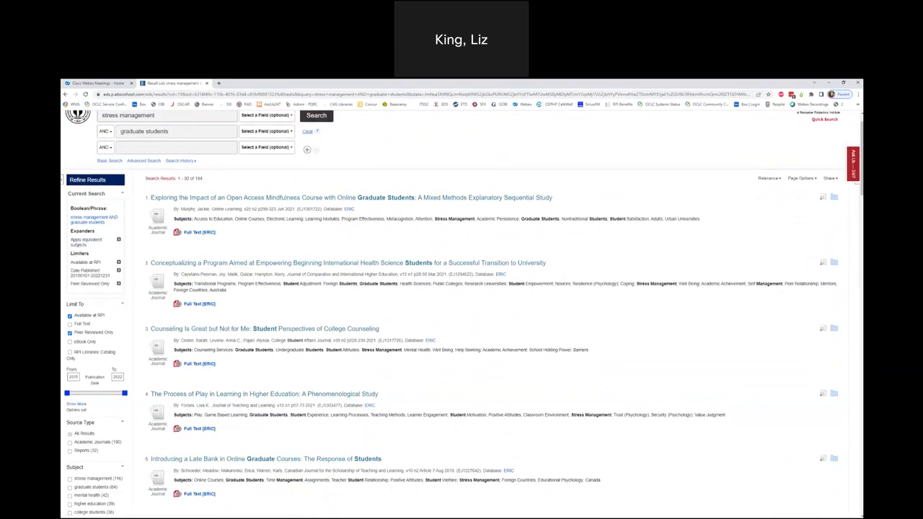
scroll(242, 334, "down", 1)
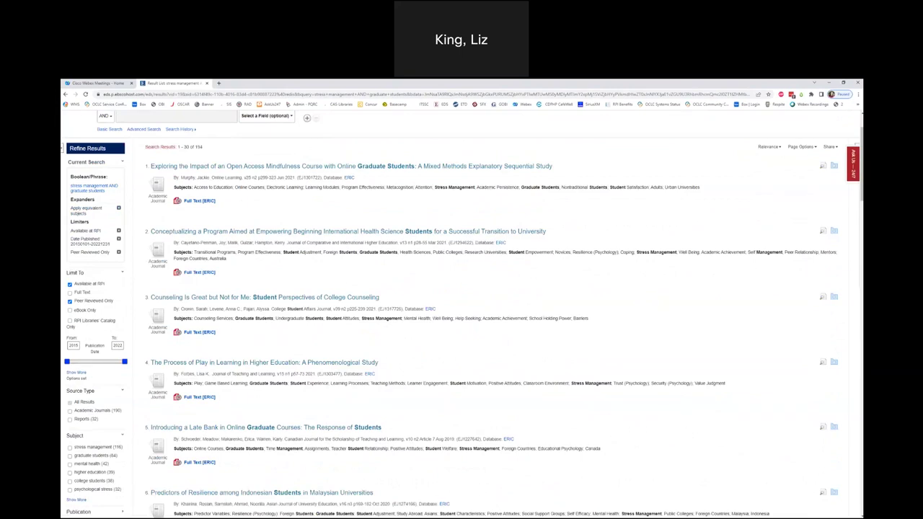
scroll(222, 373, "down", 1)
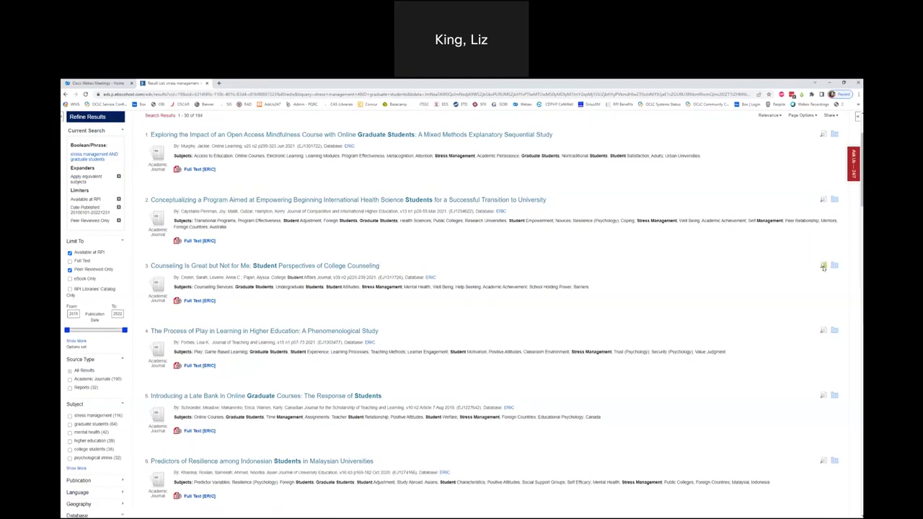
Step: Preview the third result, Counseling Is Great but Not for Me, and highlight its subject terms
mouse_move(823, 267)
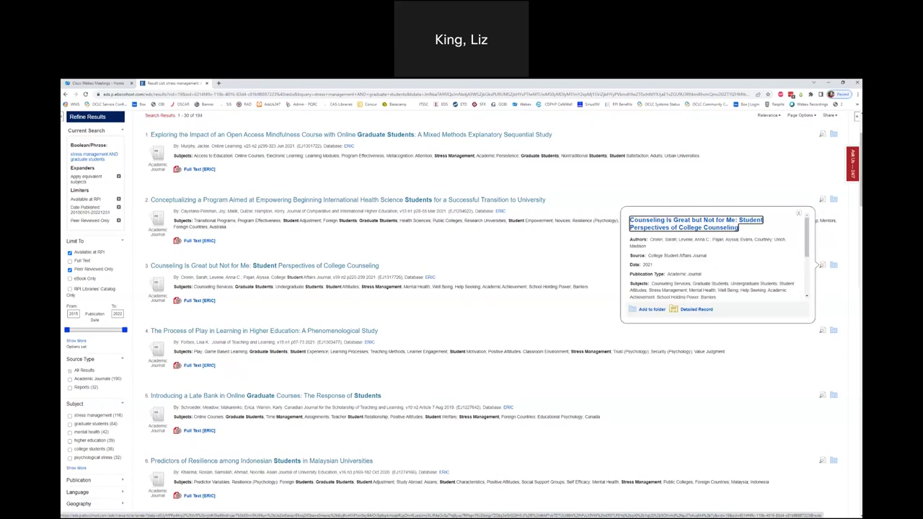
scroll(687, 269, "down", 2)
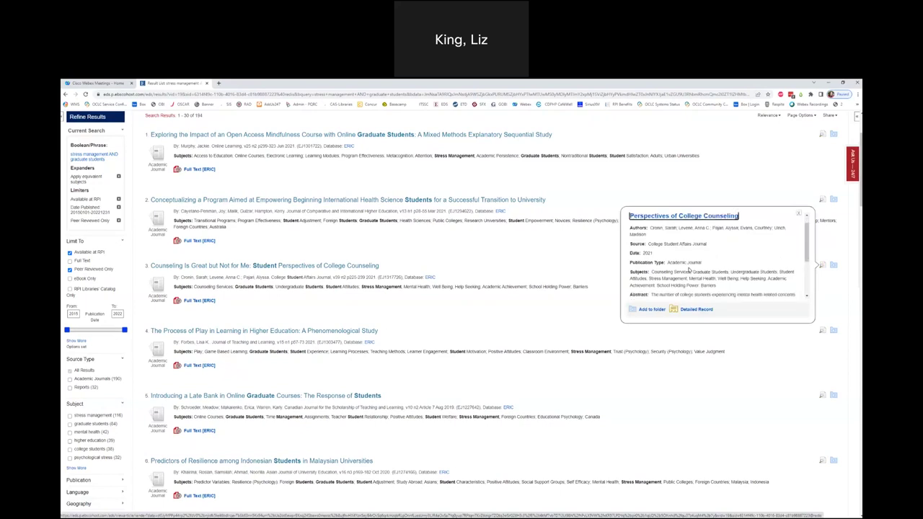
left_click_drag(807, 245, 808, 258)
left_click_drag(651, 226, 714, 241)
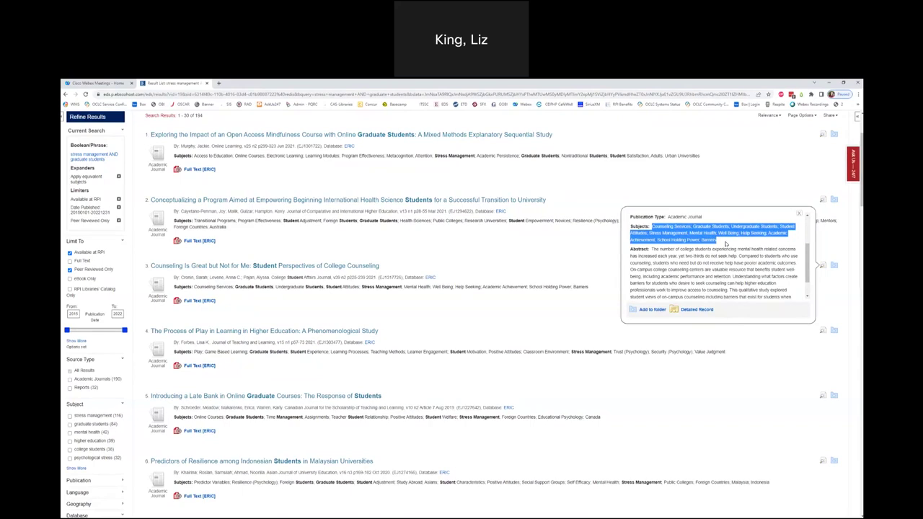
left_click(726, 245)
triple_click(718, 242)
left_click(723, 244)
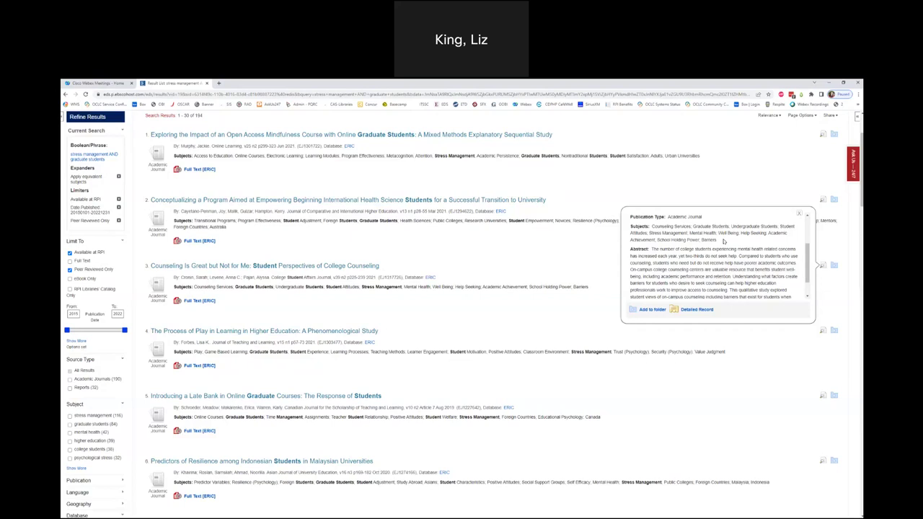
left_click_drag(723, 242, 628, 226)
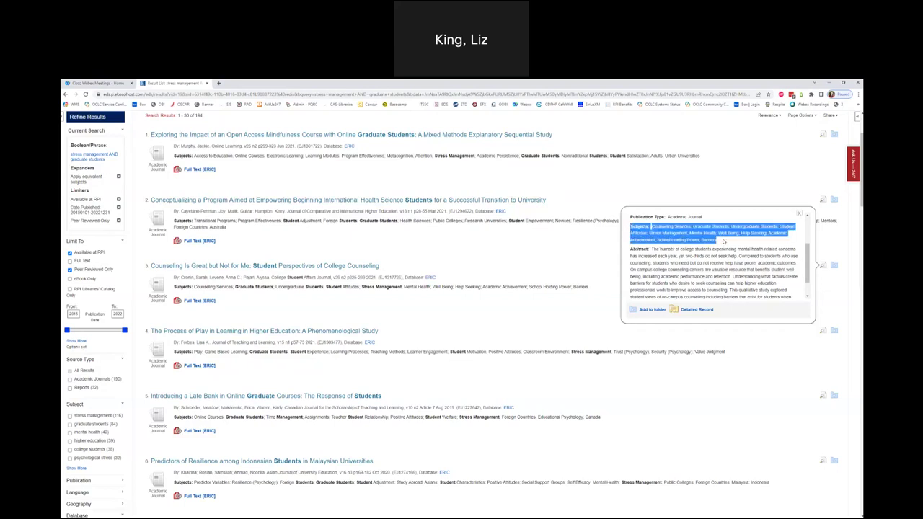
left_click(722, 242)
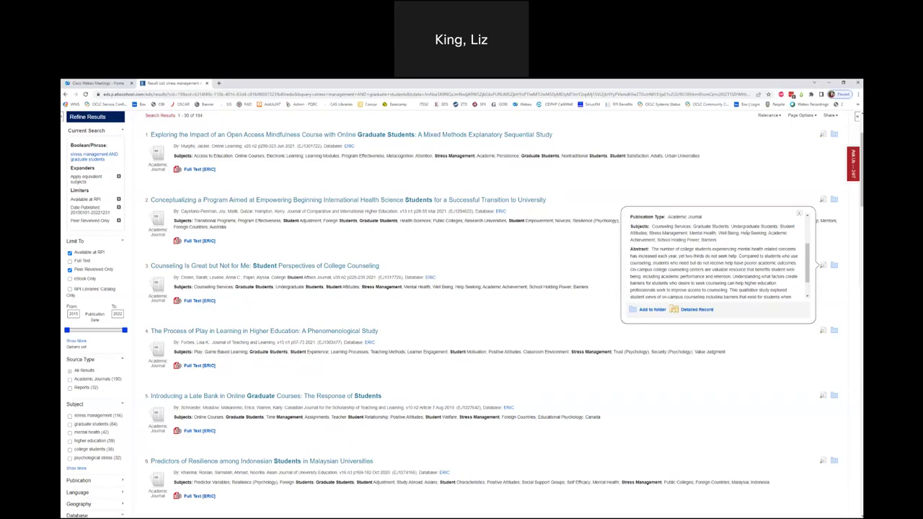
double_click(765, 235)
left_click(750, 240)
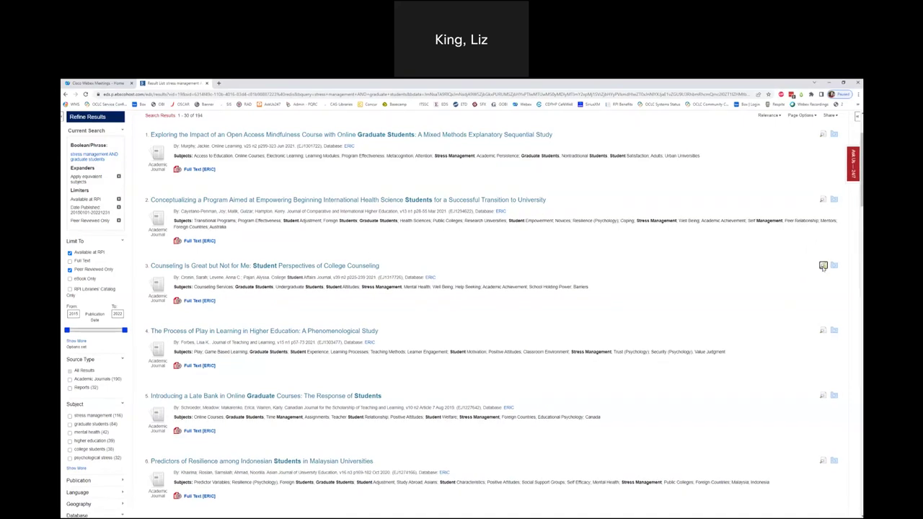
Step: Preview the third result again and highlight the abstract's sentences on barriers to counseling and the qualitative study
mouse_move(822, 266)
scroll(762, 268, "down", 2)
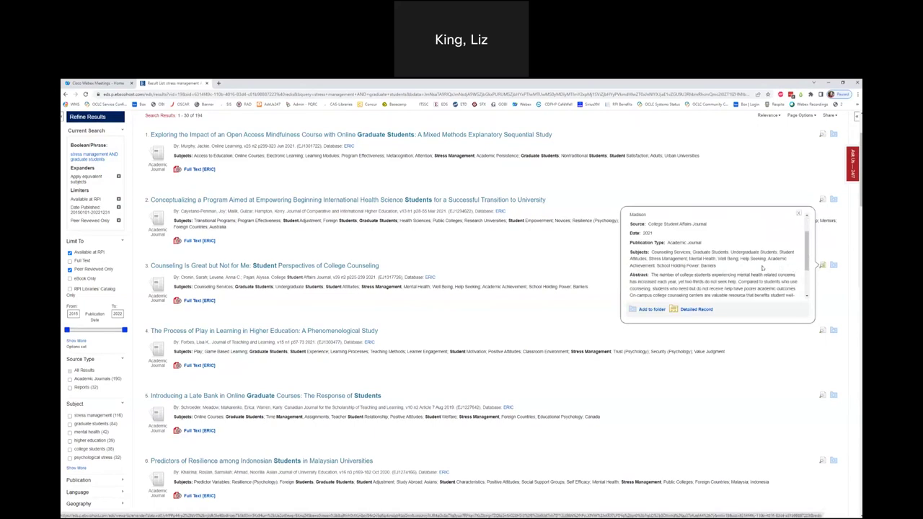
scroll(755, 273, "down", 2)
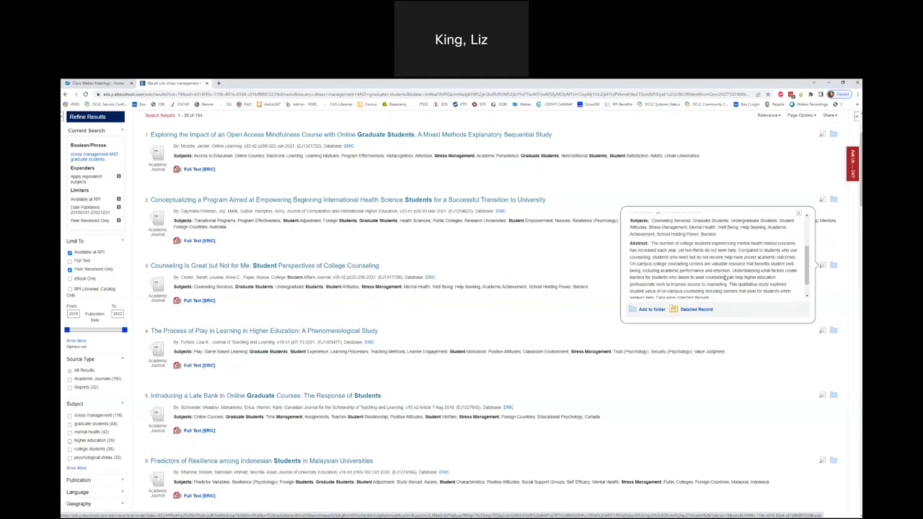
left_click_drag(734, 270, 720, 290)
scroll(721, 290, "down", 1)
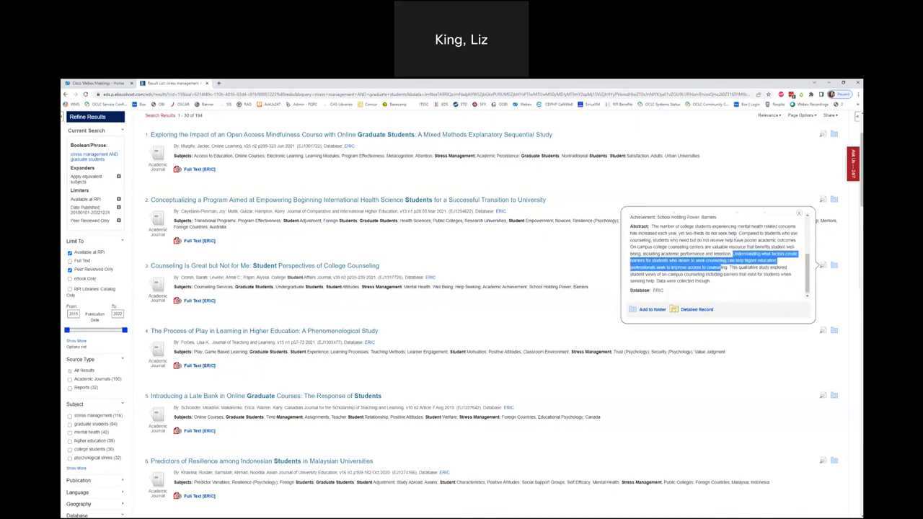
mouse_move(729, 266)
left_mouse_down()
mouse_move(789, 272)
mouse_move(726, 282)
left_mouse_up()
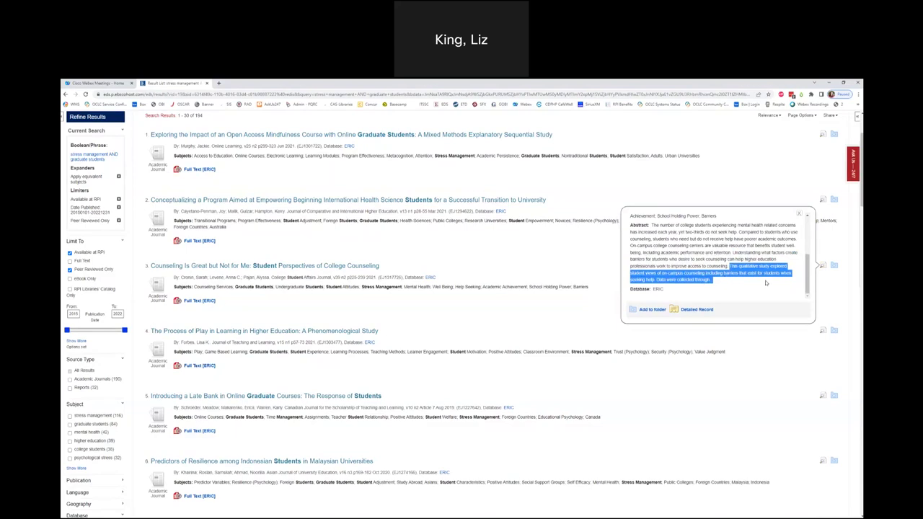
Step: Close the preview and open the detailed record of Counseling Is Great but Not for Me: Student Perspectives of College Counseling
left_click(600, 255)
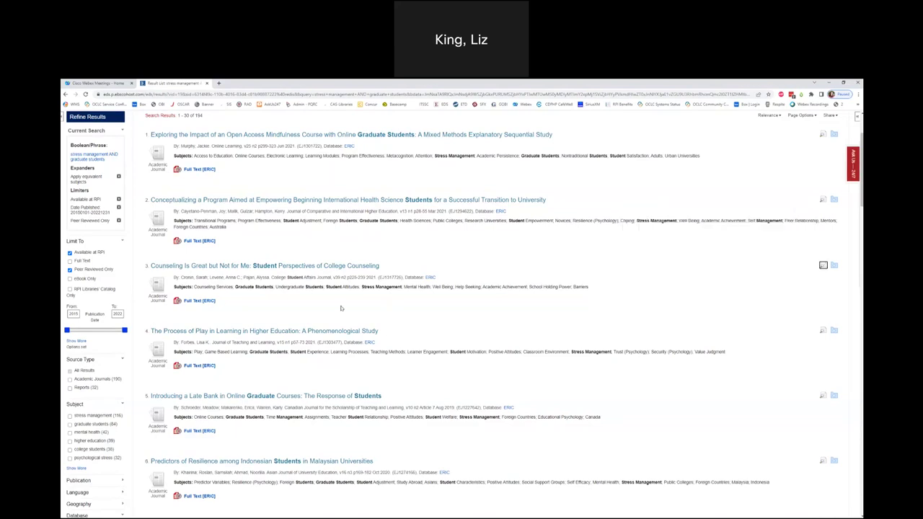
left_click(317, 266)
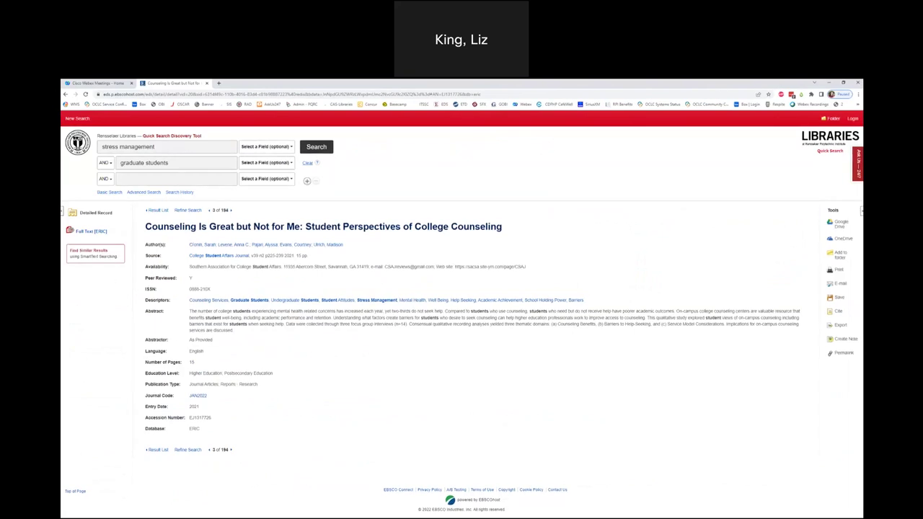
Step: Open the article's ERIC full-text page, then close it and return to the result list
left_click(88, 231)
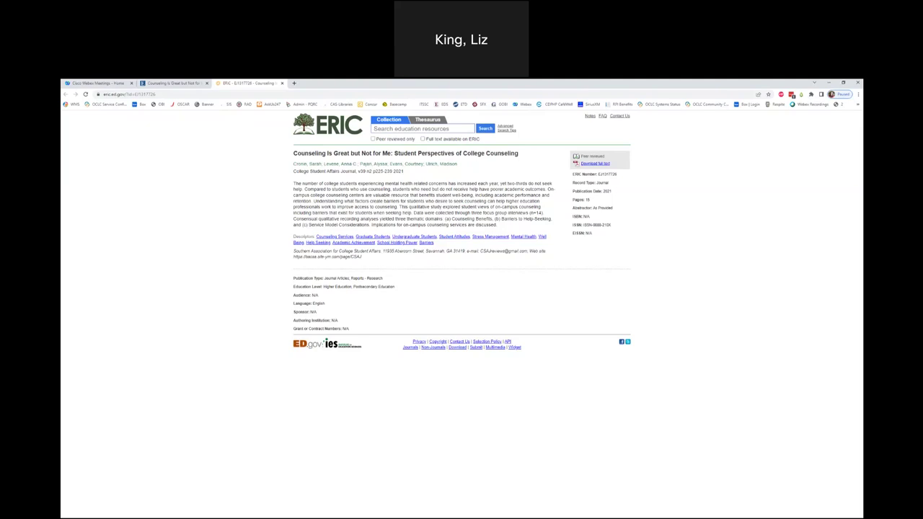
left_click(282, 84)
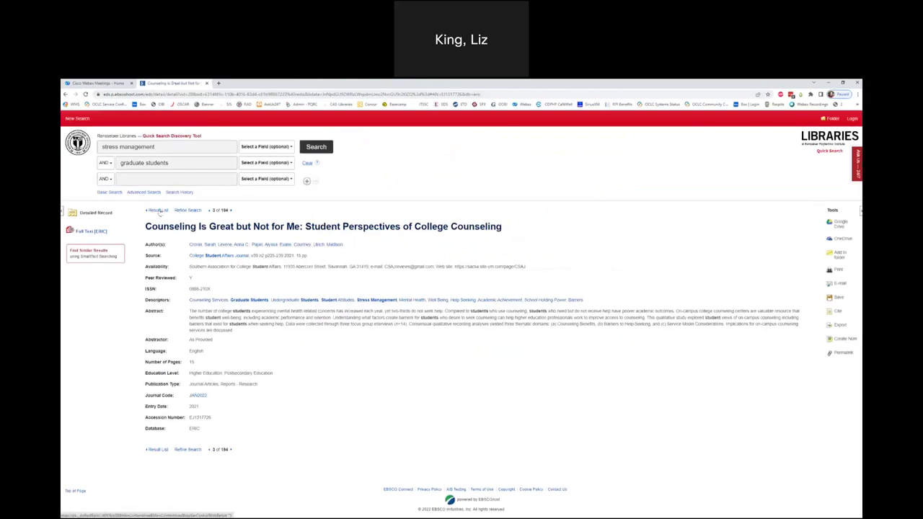
left_click(158, 211)
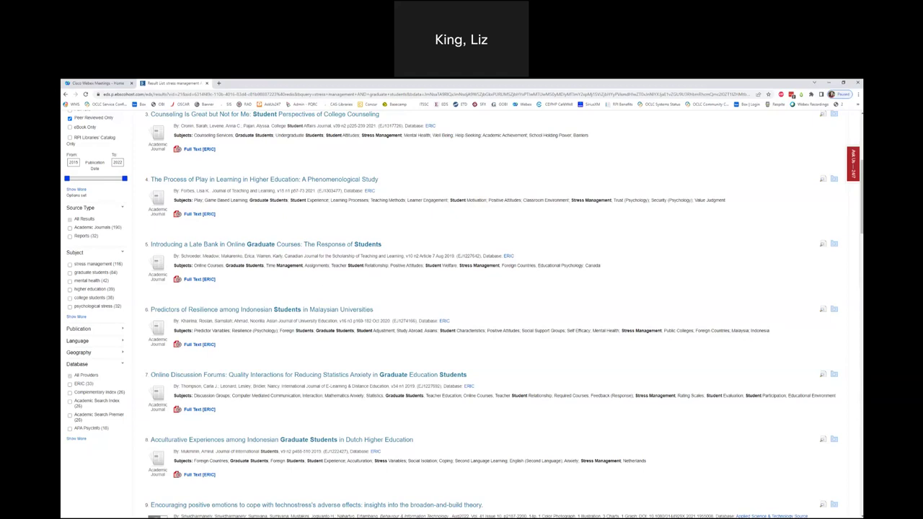
Step: Go to the Rensselaer Libraries homepage from the search results and dismiss the quick search suggestions
scroll(205, 257, "up", 5)
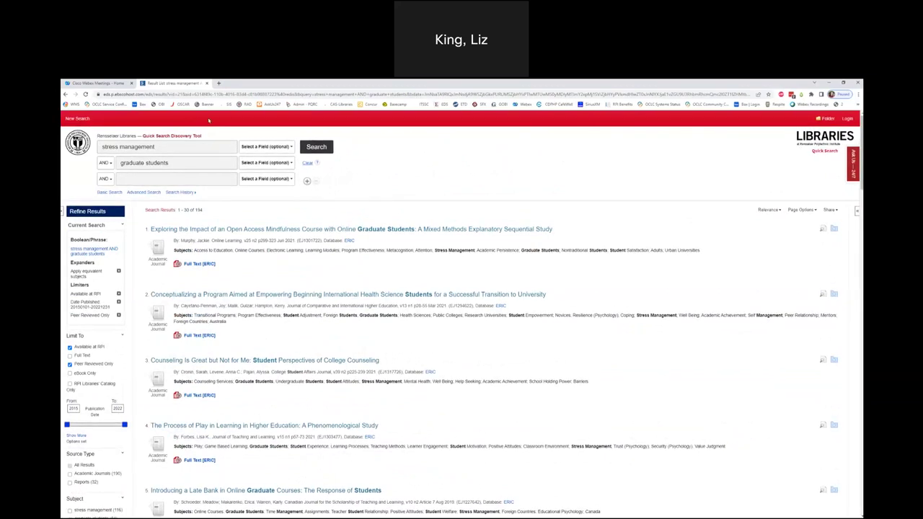
left_click(83, 131)
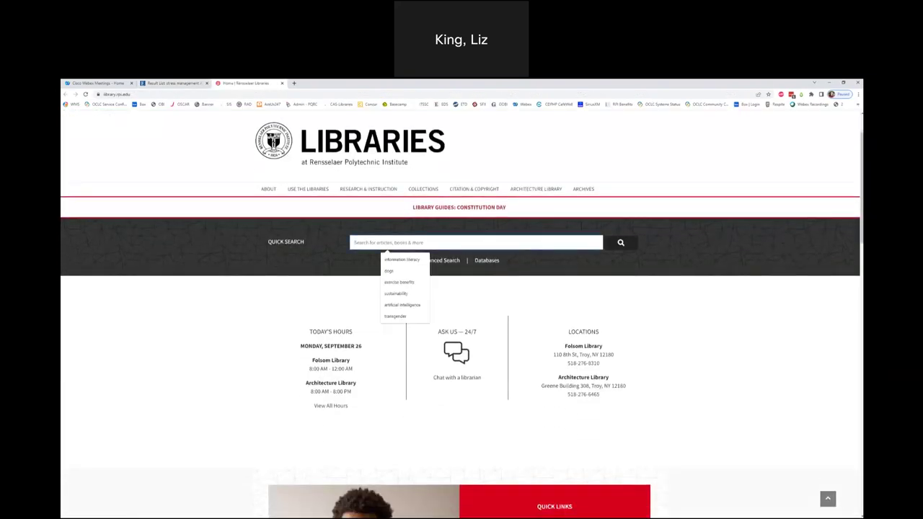
left_click(257, 325)
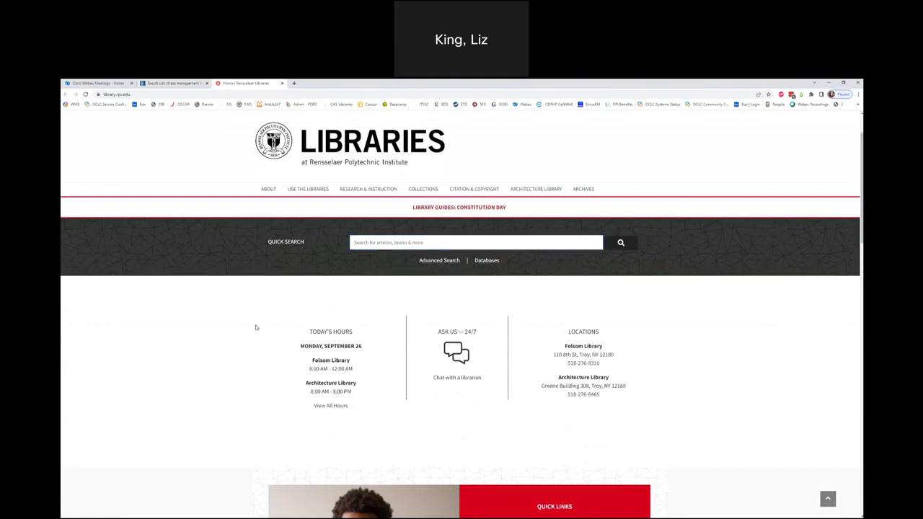
Step: Open the Databases A-Z list from the homepage's Research & Instruction section
scroll(255, 325, "down", 2)
scroll(255, 325, "down", 2)
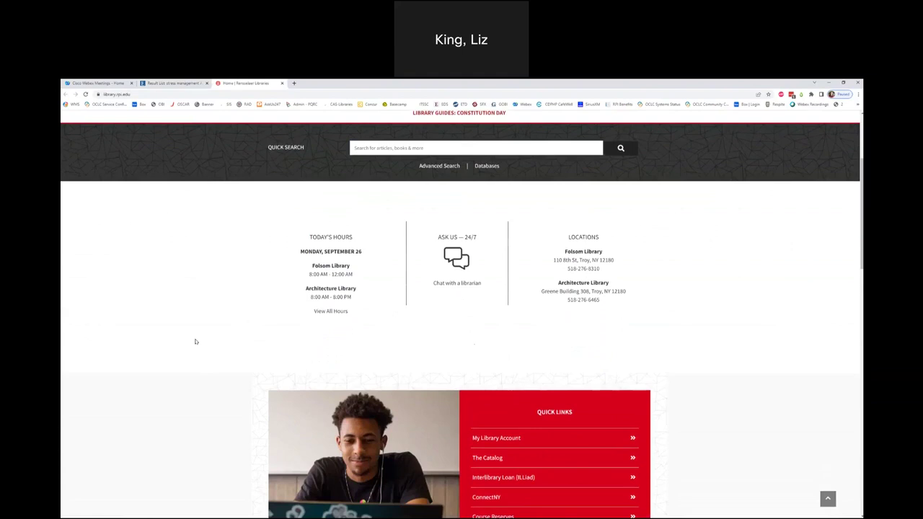
scroll(195, 342, "down", 3)
scroll(195, 342, "down", 6)
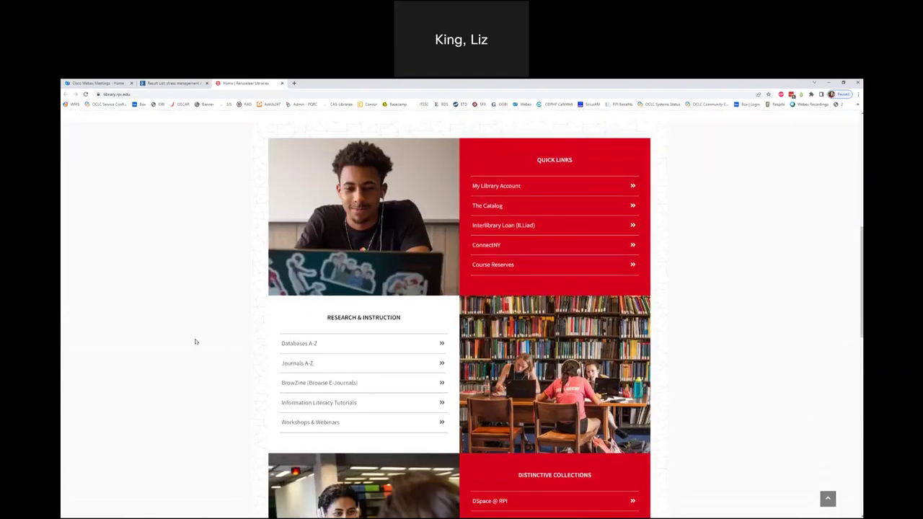
scroll(197, 339, "down", 1)
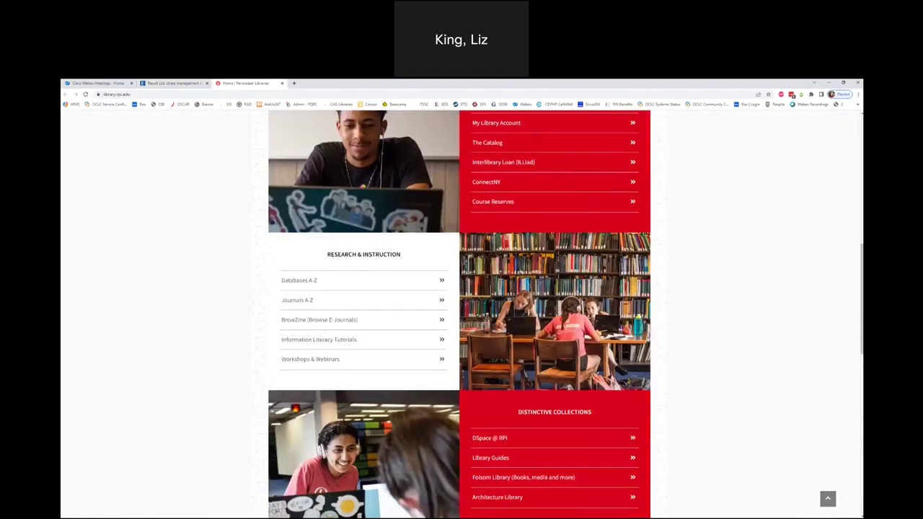
left_click(297, 281)
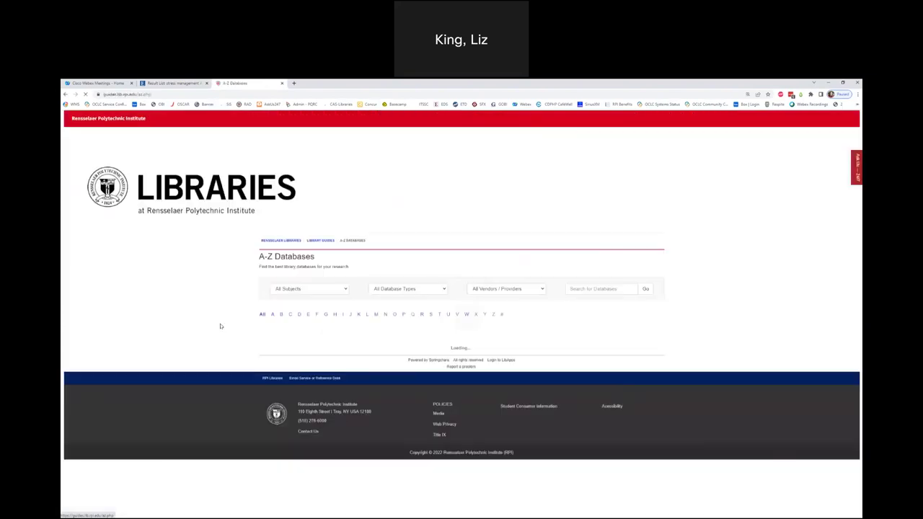
Step: Look through the databases listed under A and B and read the descriptions of individual American society entries
scroll(204, 365, "down", 2)
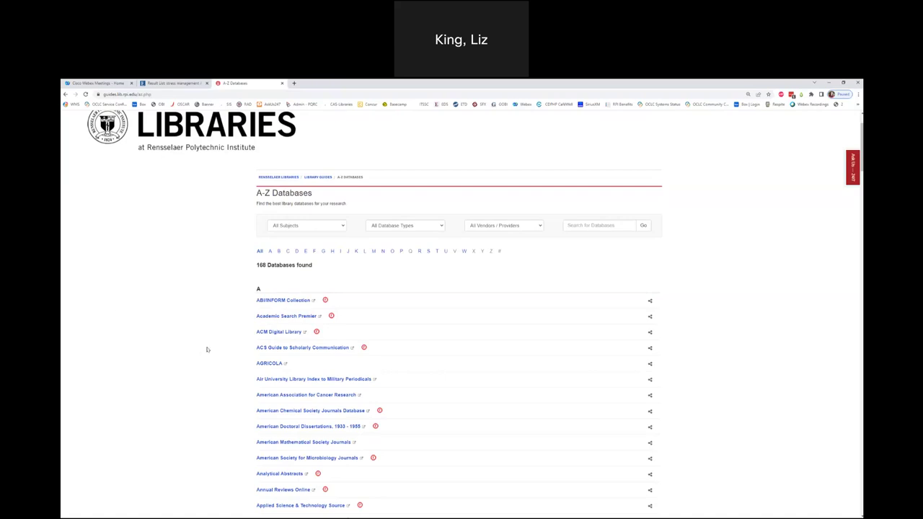
scroll(206, 362, "down", 1)
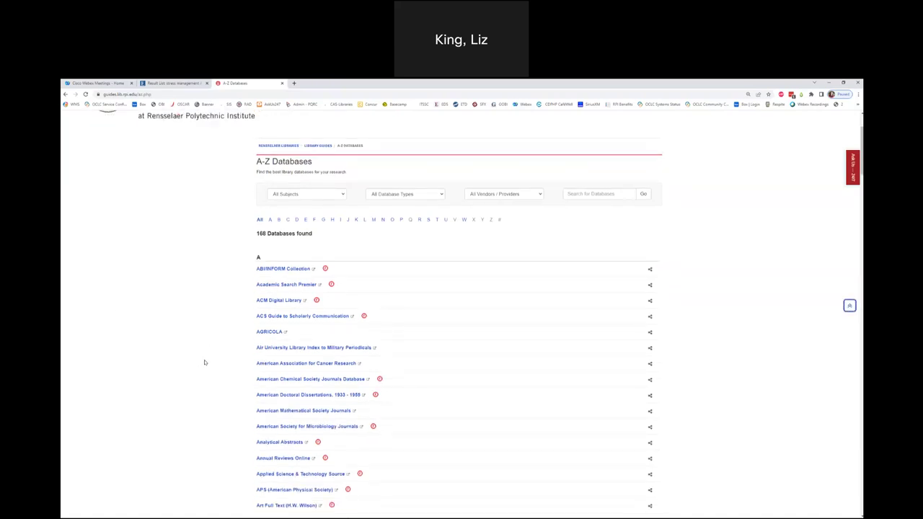
scroll(204, 362, "up", 2)
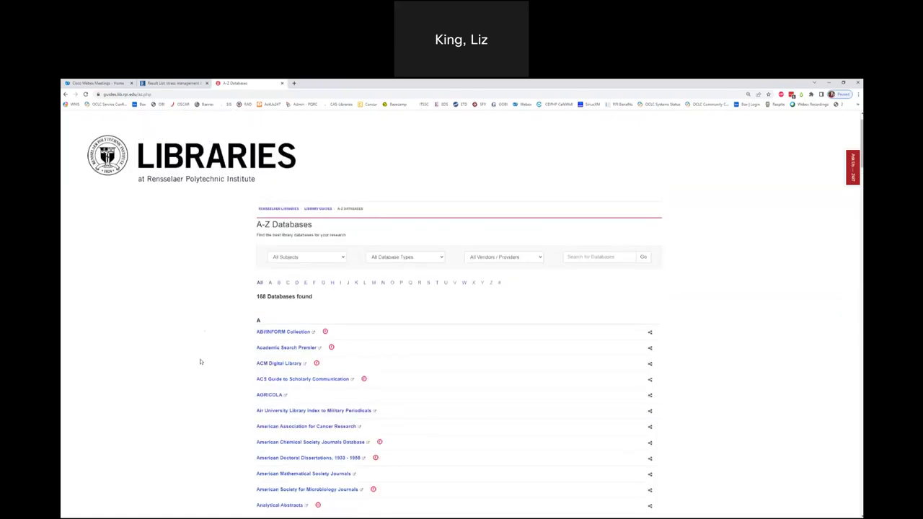
scroll(229, 350, "down", 2)
scroll(229, 350, "down", 5)
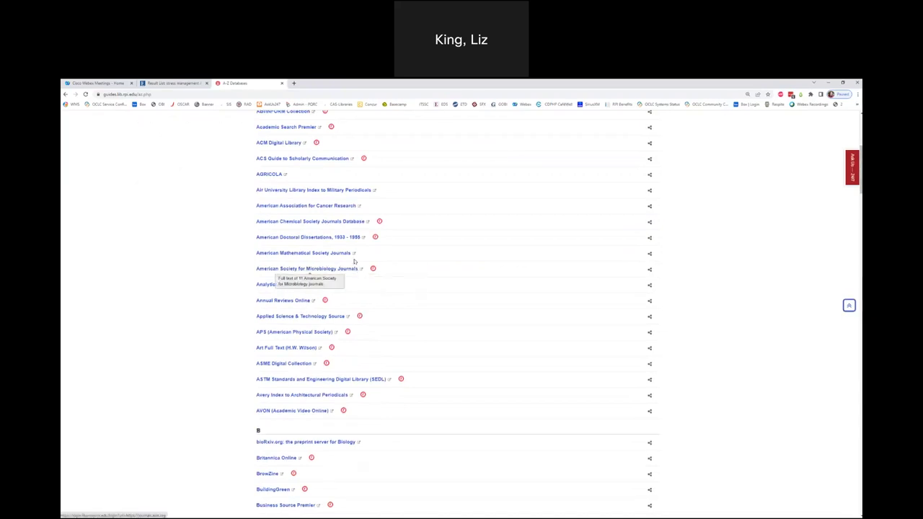
mouse_move(354, 254)
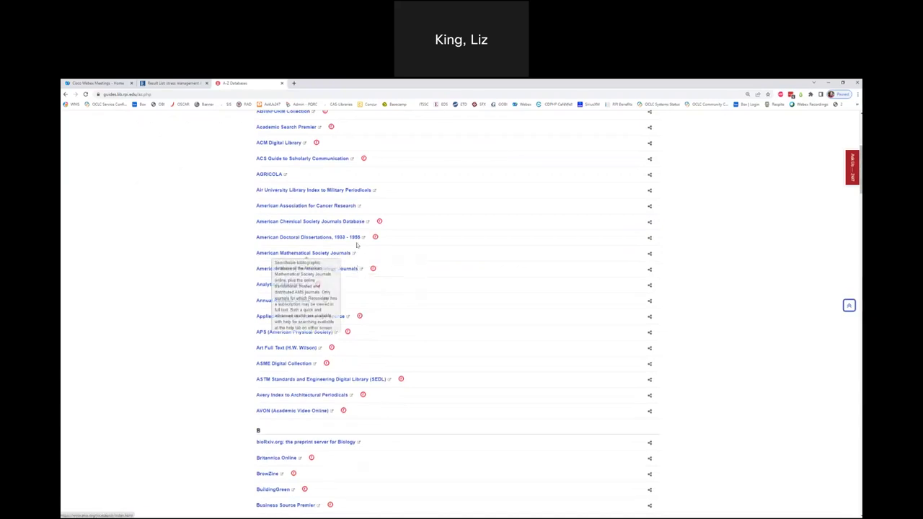
mouse_move(363, 238)
Step: Filter the A-Z database list by the Chemistry subject
scroll(214, 298, "up", 3)
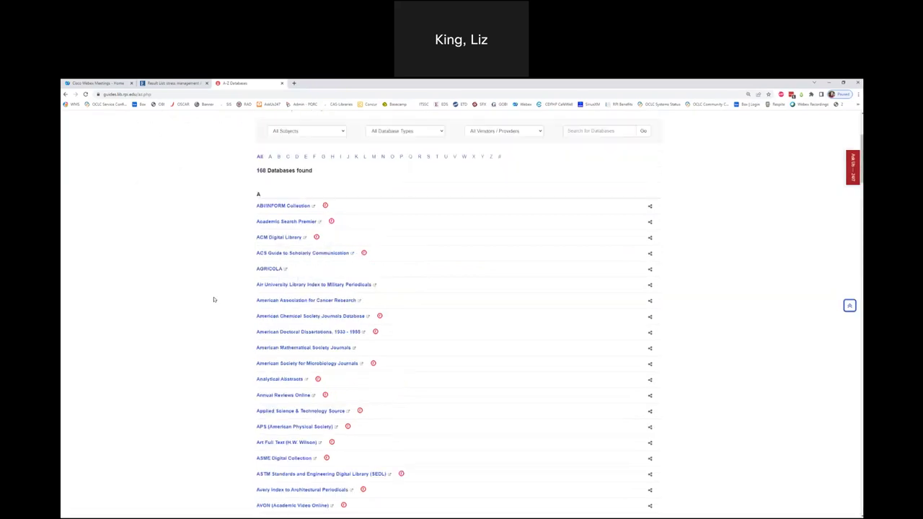
left_click(335, 163)
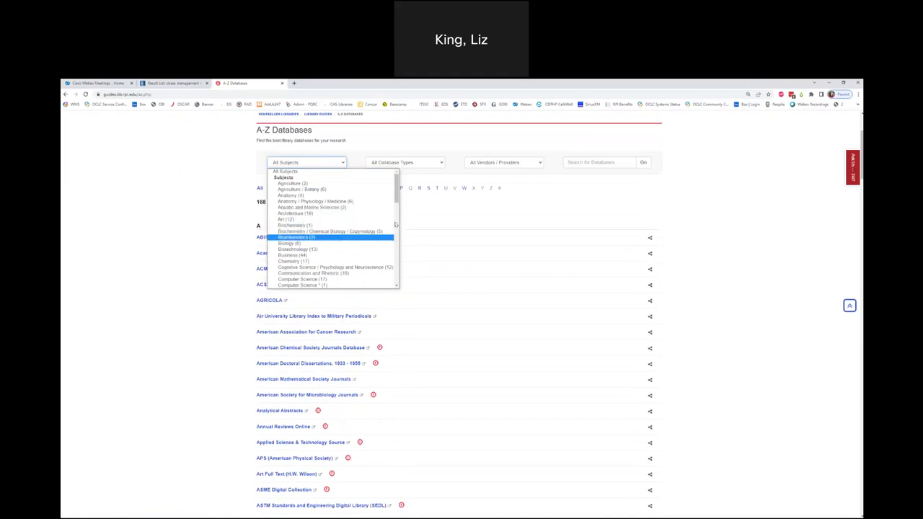
scroll(322, 222, "down", 2)
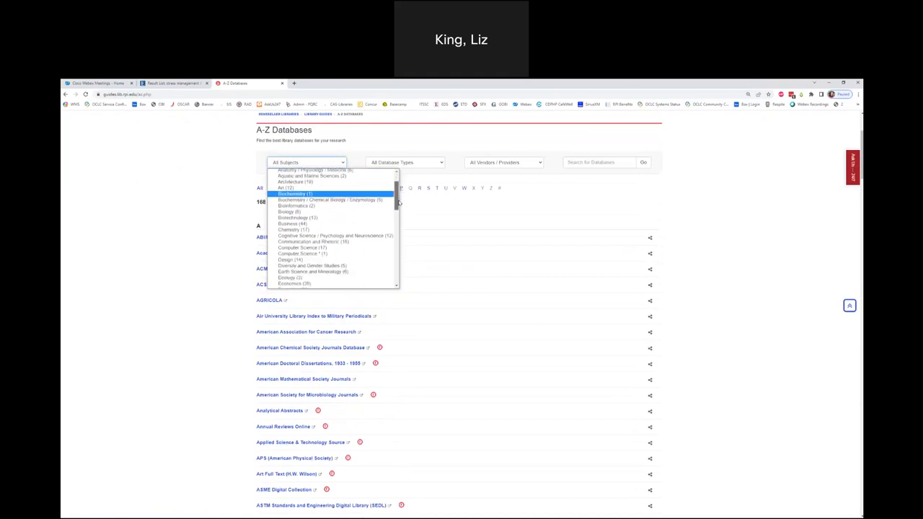
left_click(320, 220)
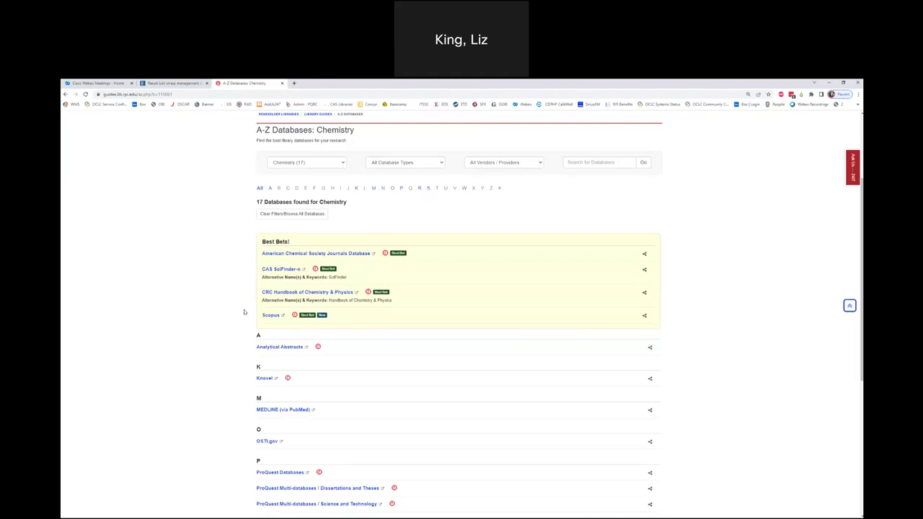
Step: Examine the Chemistry databases, including the Best Bets, MEDLINE (via PubMed), OSTI.gov and the entries down to WIPO
mouse_move(386, 256)
scroll(215, 352, "down", 1)
scroll(259, 361, "down", 1)
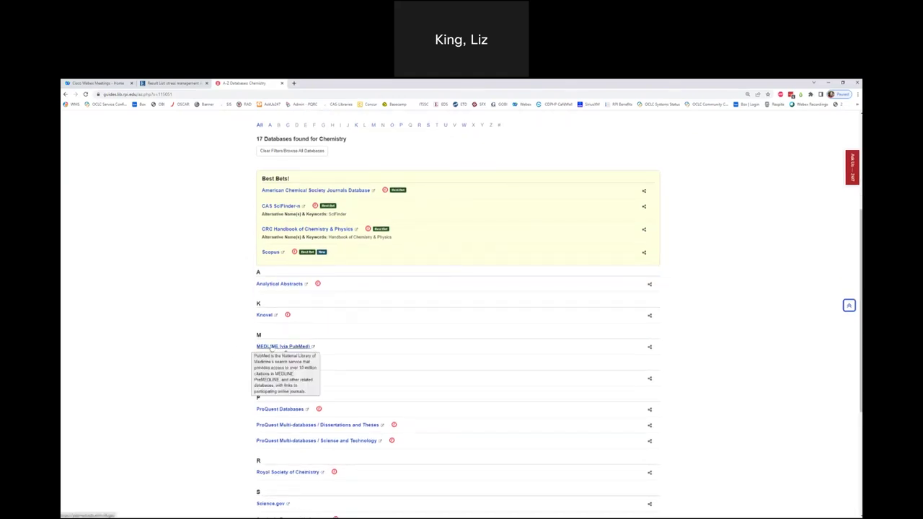
mouse_move(282, 347)
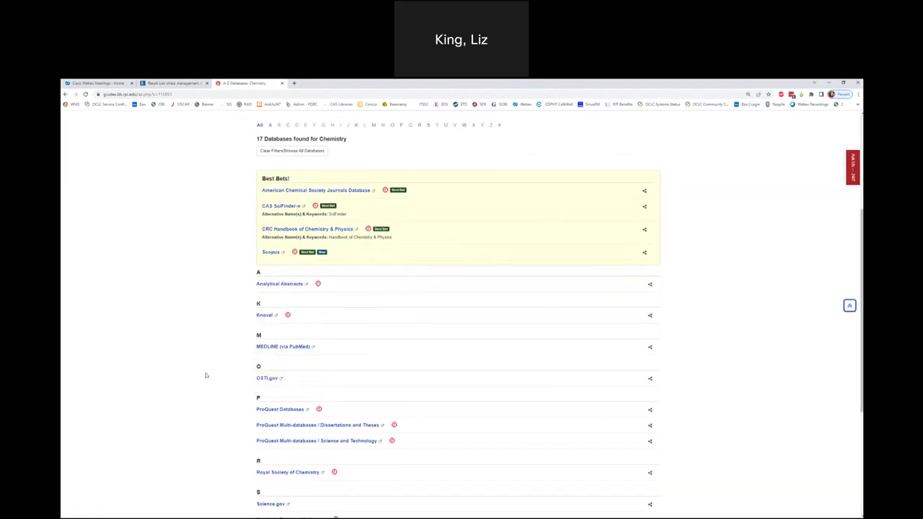
mouse_move(267, 380)
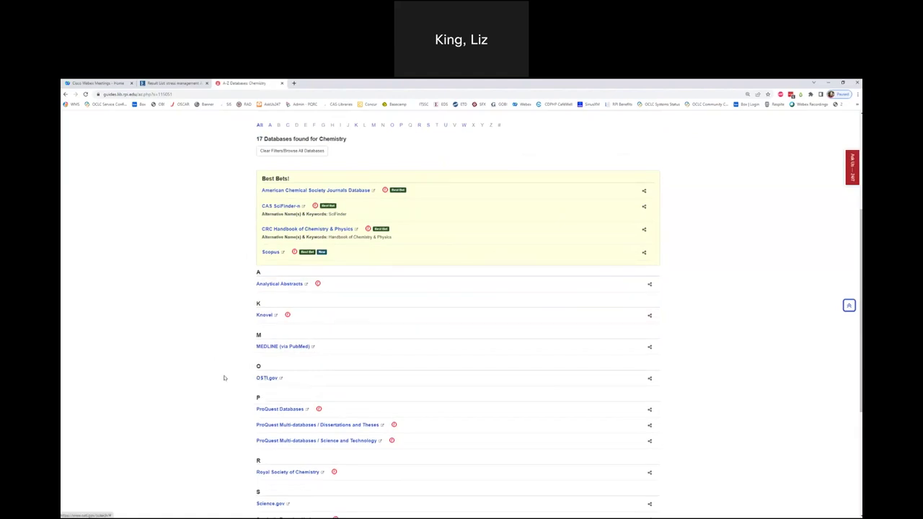
scroll(215, 368, "down", 1)
scroll(215, 369, "down", 1)
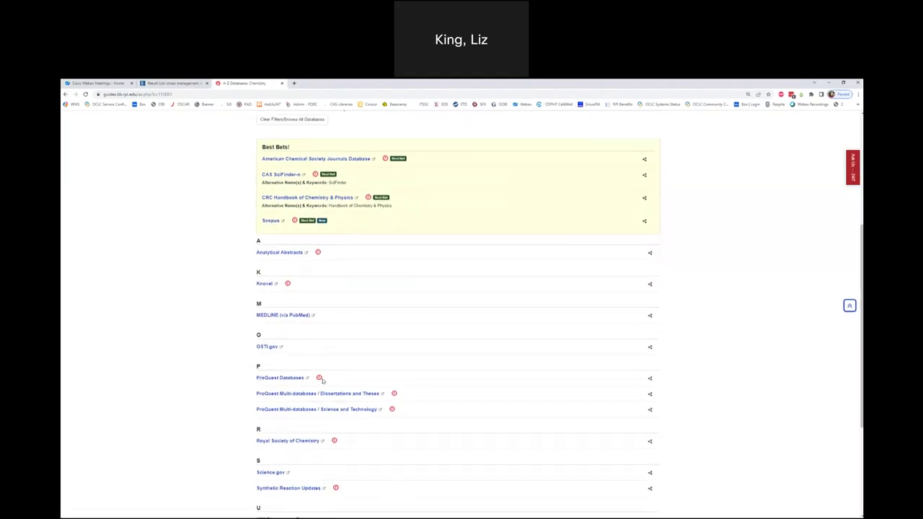
scroll(217, 398, "down", 3)
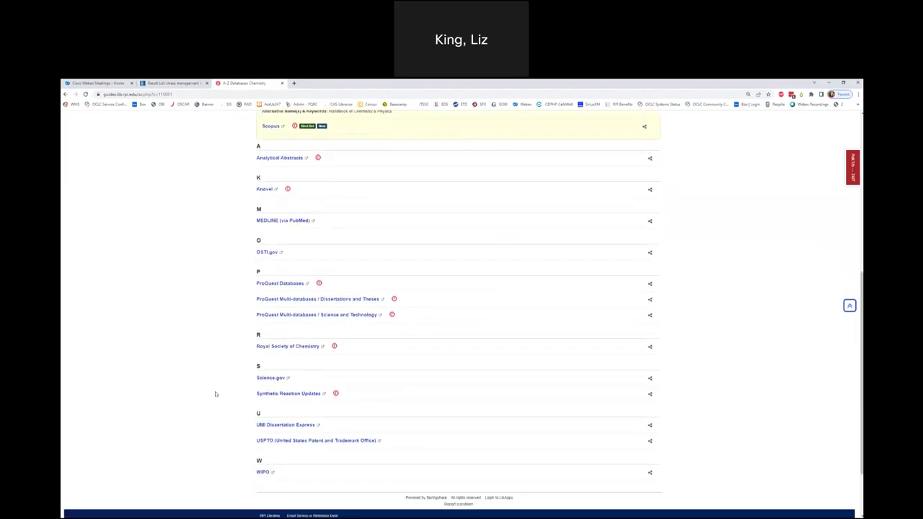
Step: Change the database list's subject filter to Engineering, Electrical
scroll(223, 408, "up", 4)
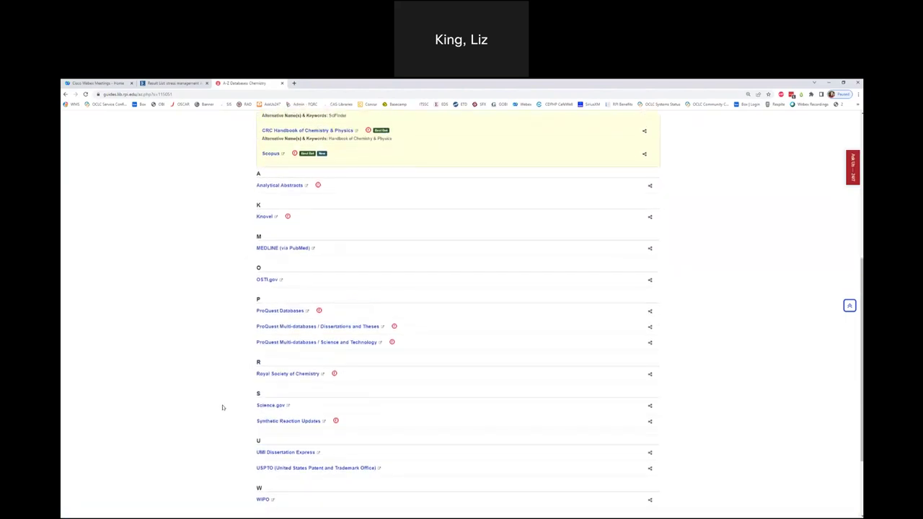
scroll(223, 408, "up", 1)
left_click(341, 134)
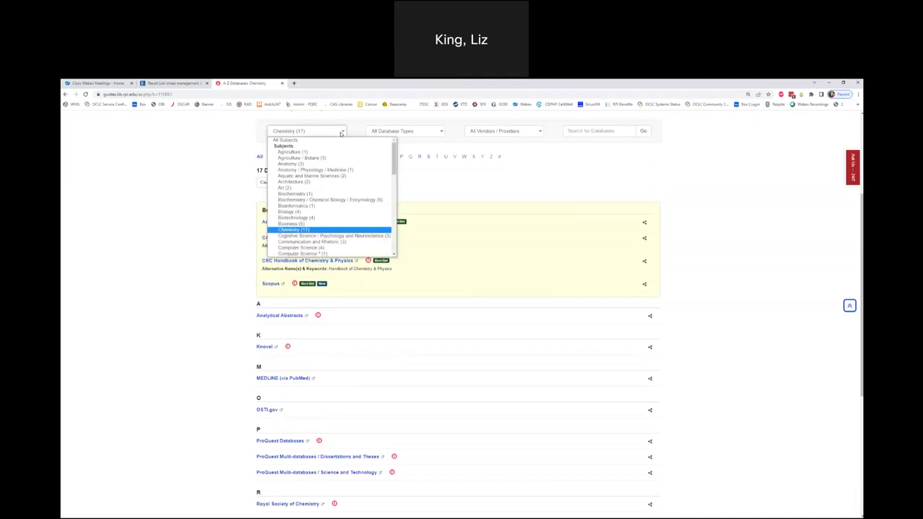
left_click_drag(394, 167, 395, 187)
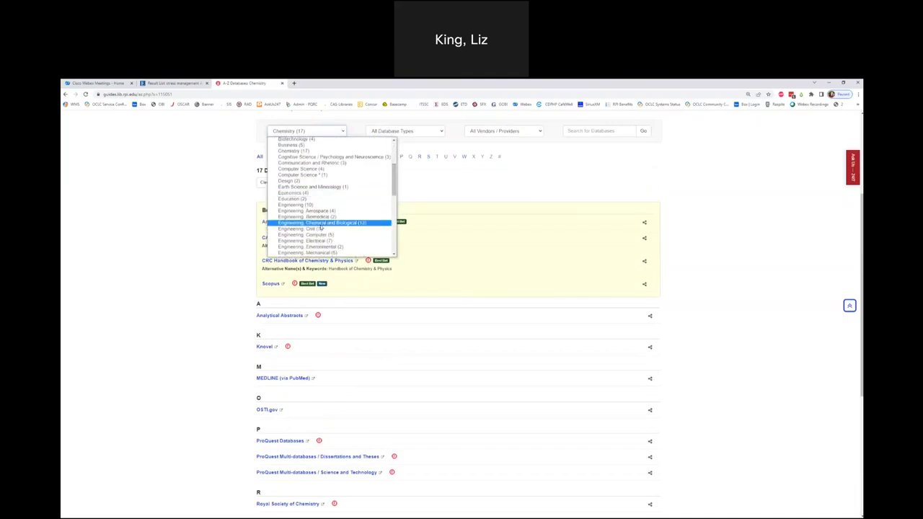
left_click(306, 243)
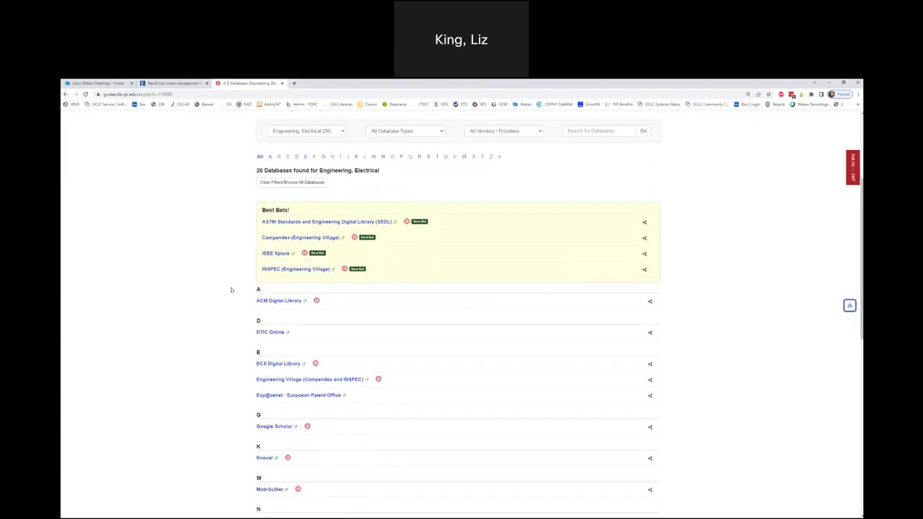
Step: Examine the Engineering, Electrical databases, from the Best Bets through the alphabetical entries below
scroll(231, 288, "down", 2)
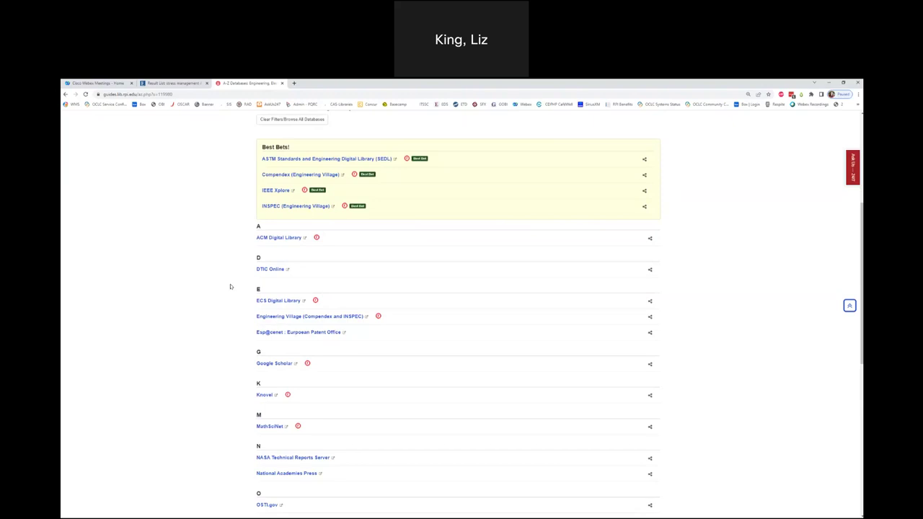
scroll(222, 339, "up", 1)
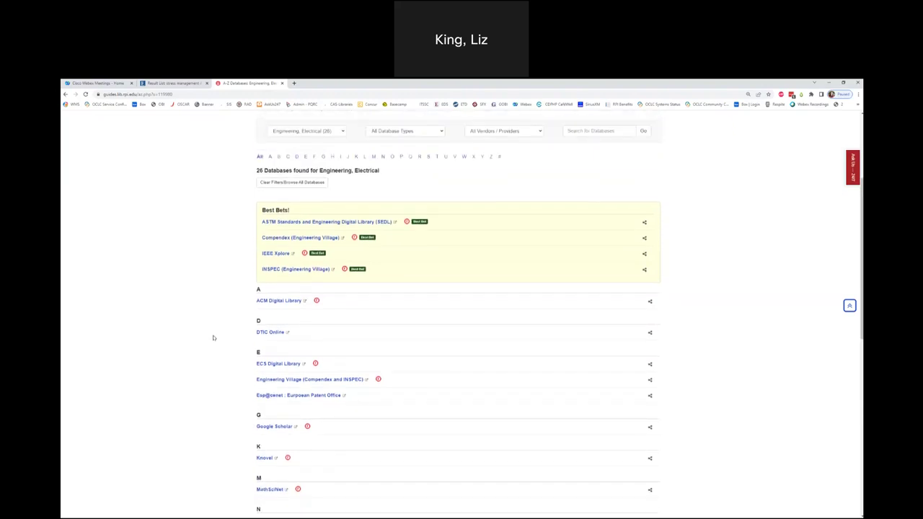
scroll(216, 346, "up", 3)
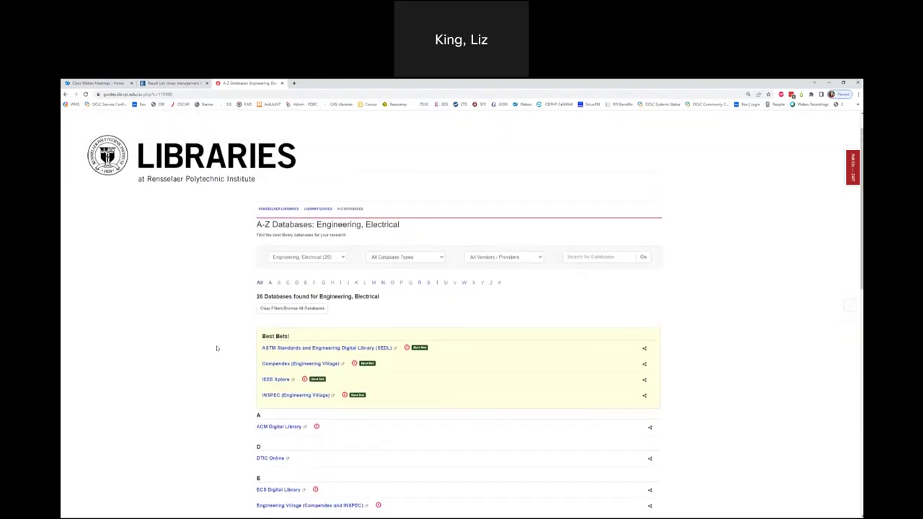
scroll(194, 351, "down", 1)
scroll(194, 351, "down", 1)
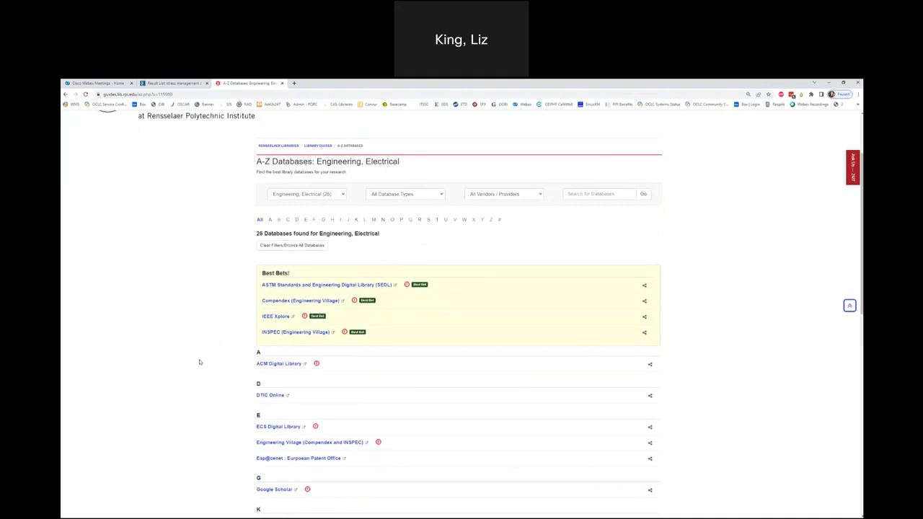
scroll(209, 352, "down", 1)
scroll(209, 352, "down", 4)
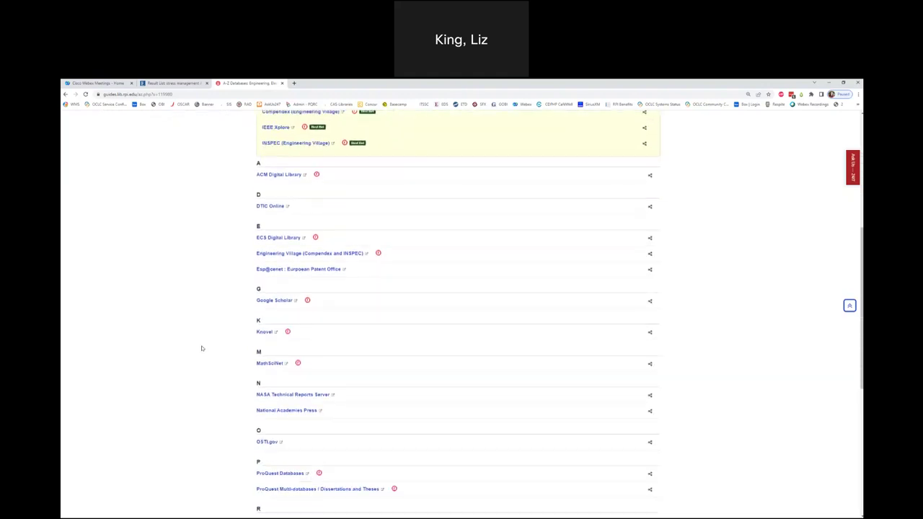
scroll(202, 348, "down", 1)
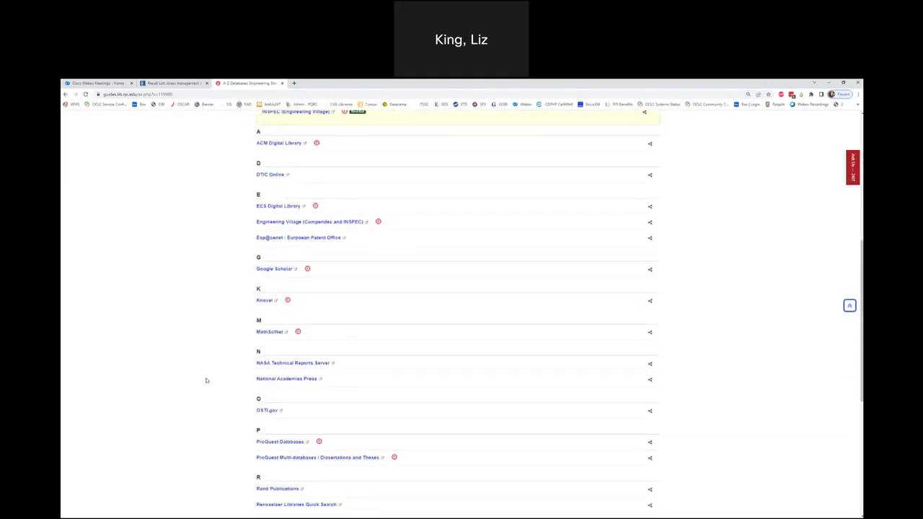
scroll(206, 379, "down", 1)
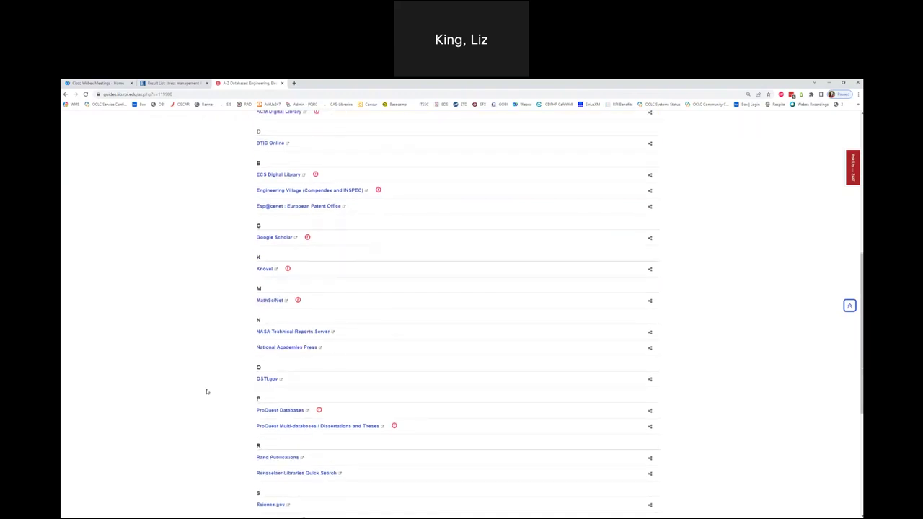
Step: Change the database list's subject filter to Science and Technology Studies and examine the listed databases, including the Best Bets
scroll(206, 392, "down", 1)
scroll(205, 394, "up", 3)
scroll(204, 393, "up", 9)
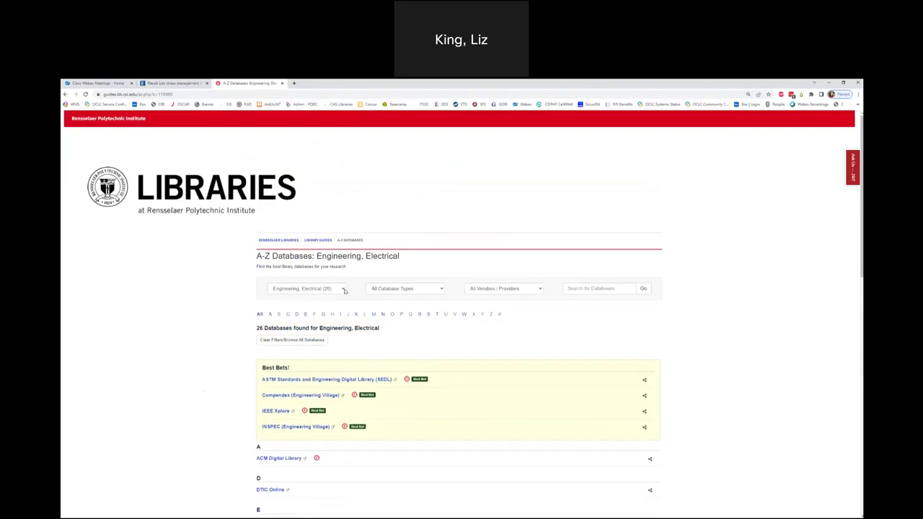
left_click(339, 289)
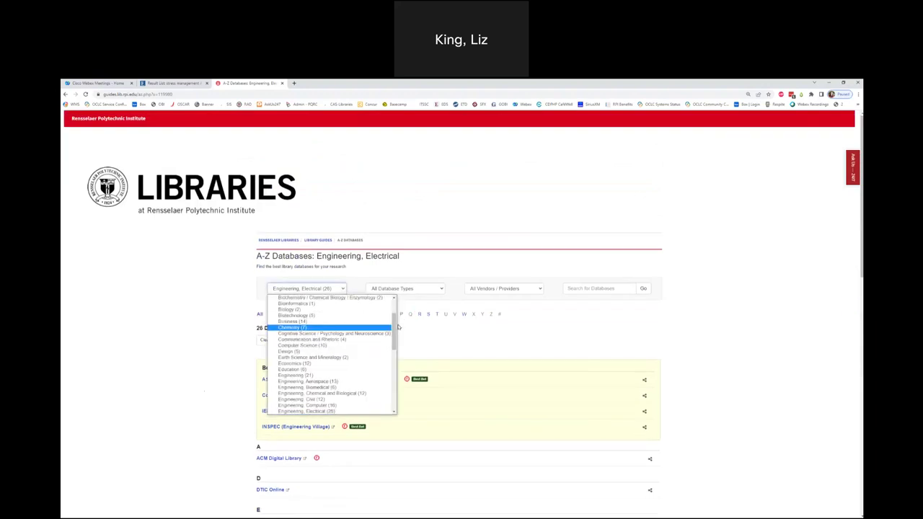
left_click_drag(394, 335, 398, 398)
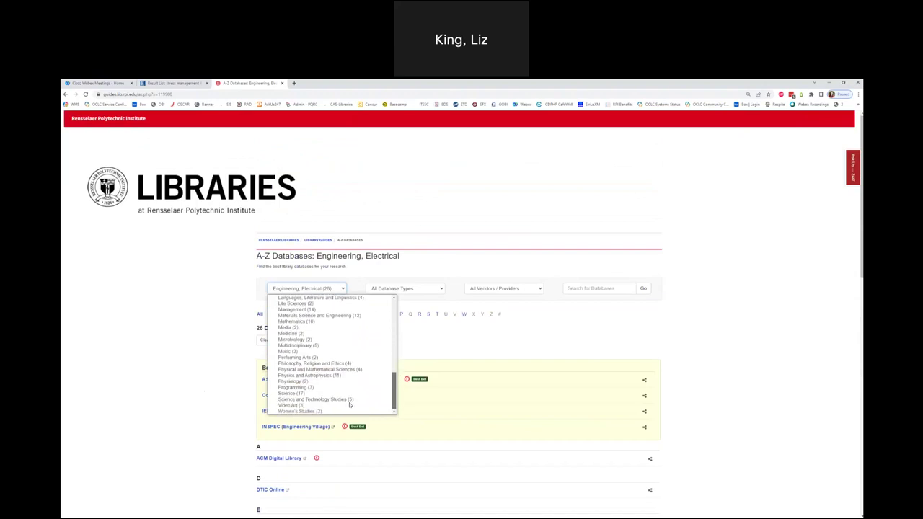
left_click(311, 399)
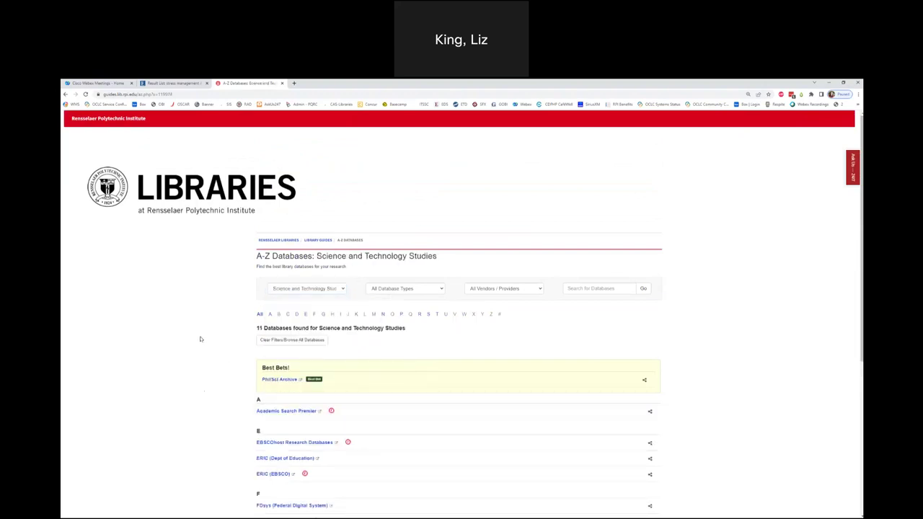
scroll(202, 338, "down", 3)
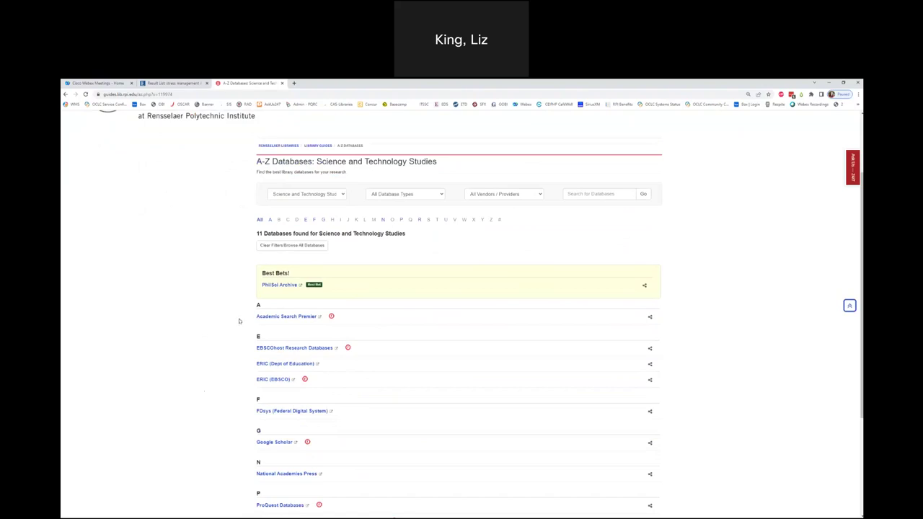
scroll(240, 319, "down", 1)
scroll(242, 341, "down", 3)
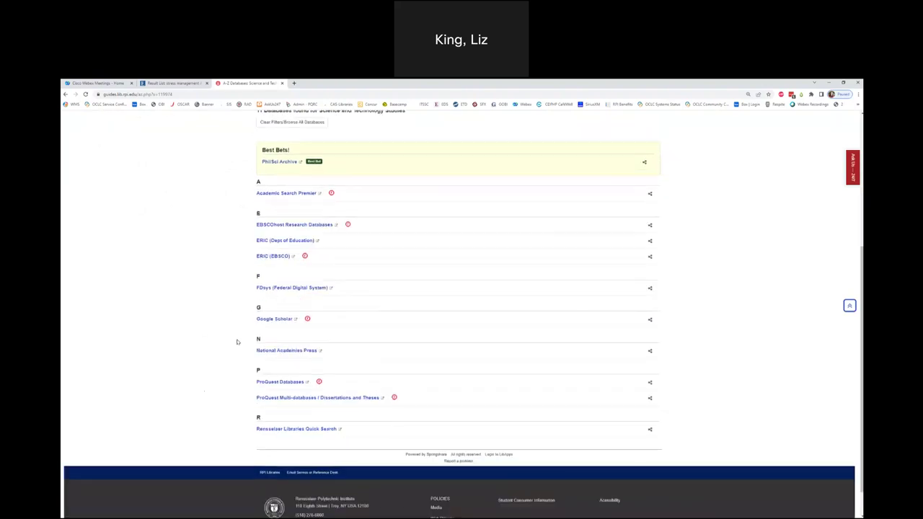
scroll(236, 342, "up", 7)
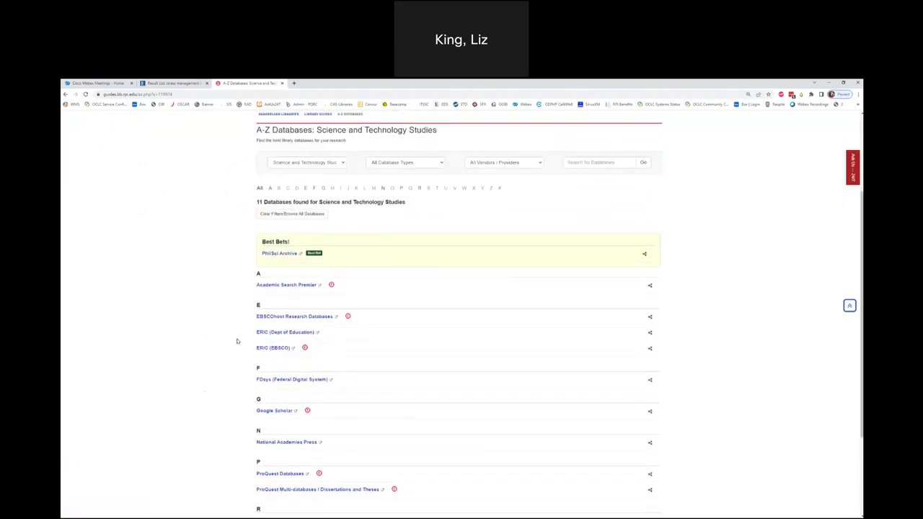
Step: Return to the Libraries home page and examine its Quick Links and Research & Instruction sections
left_click(220, 195)
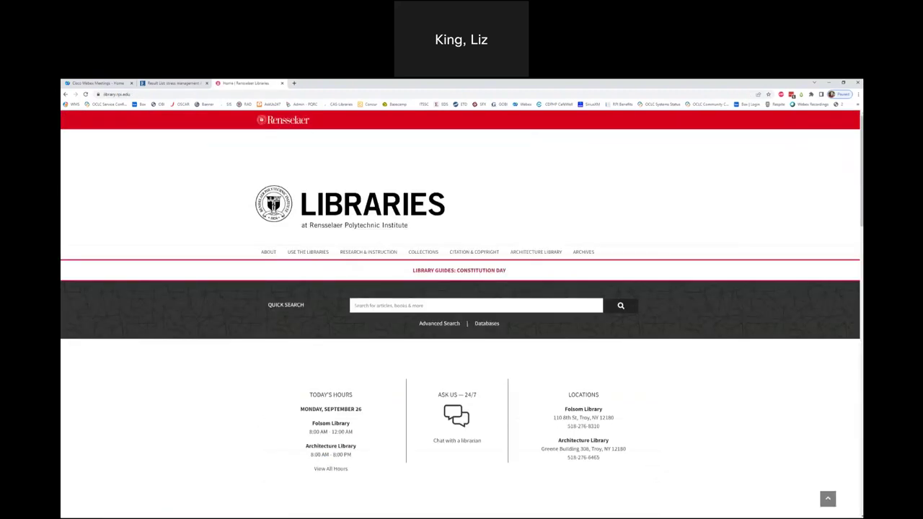
scroll(249, 371, "down", 5)
scroll(304, 371, "down", 1)
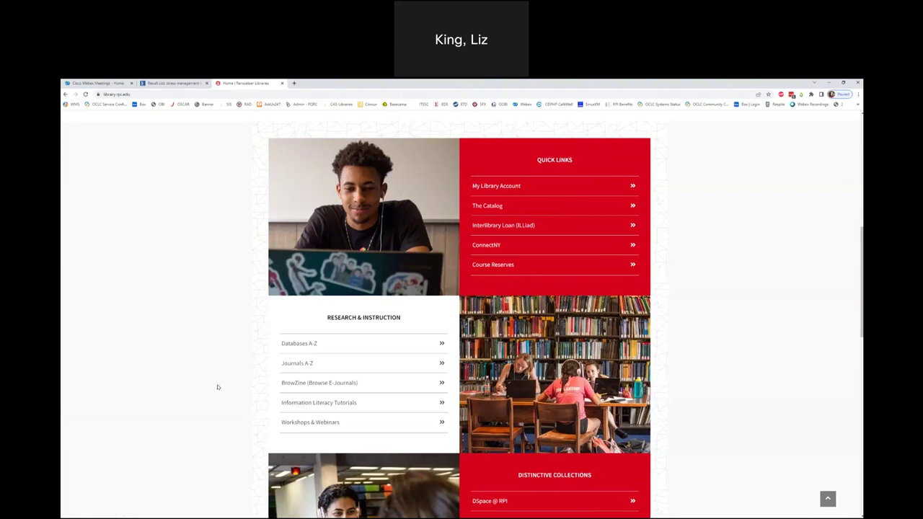
scroll(217, 387, "down", 1)
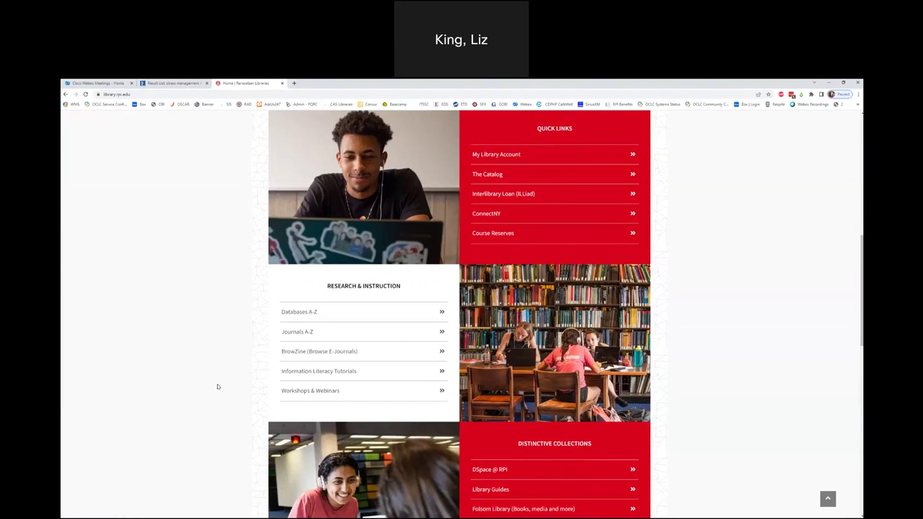
scroll(191, 335, "up", 1)
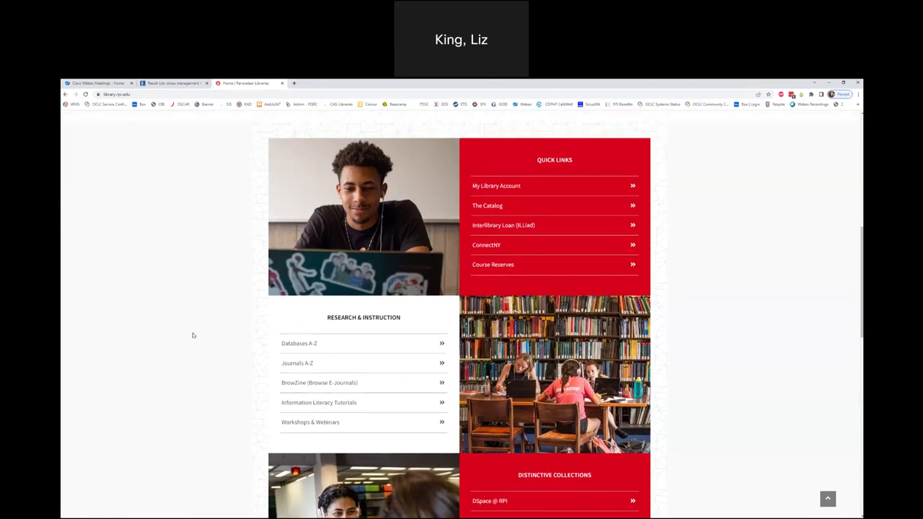
scroll(171, 344, "up", 2)
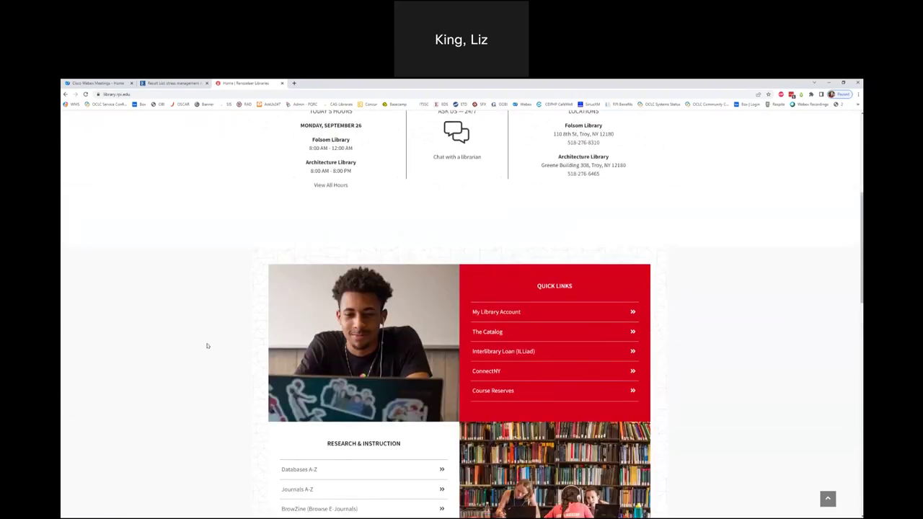
scroll(206, 346, "up", 4)
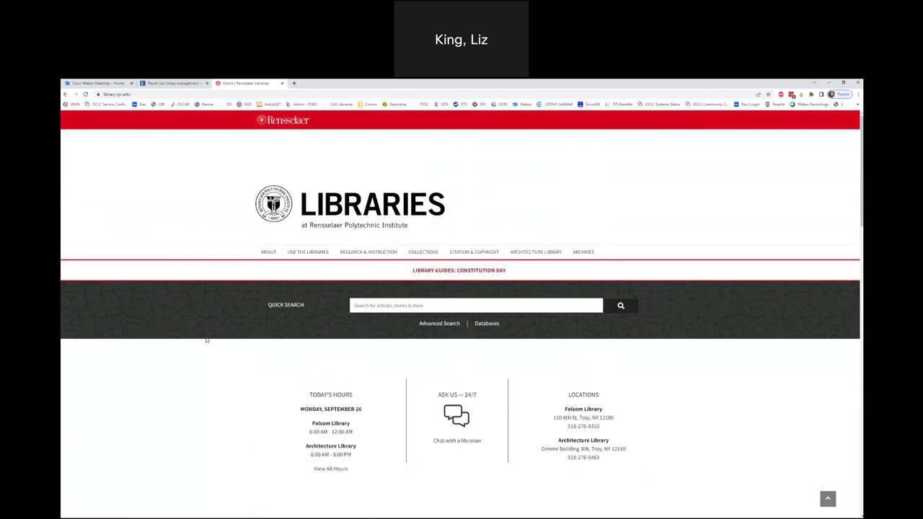
Step: Open the full Databases A-Z list from the home page's Research & Instruction section
scroll(240, 366, "down", 1)
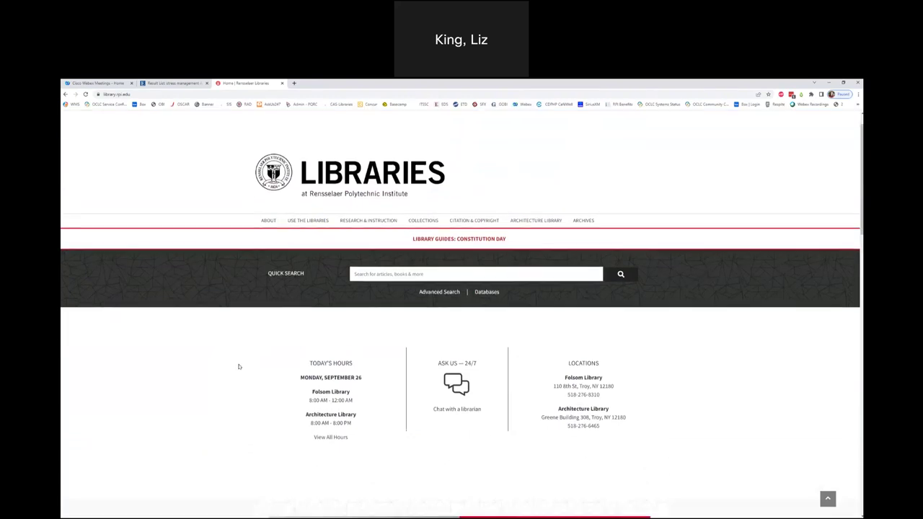
scroll(239, 366, "down", 2)
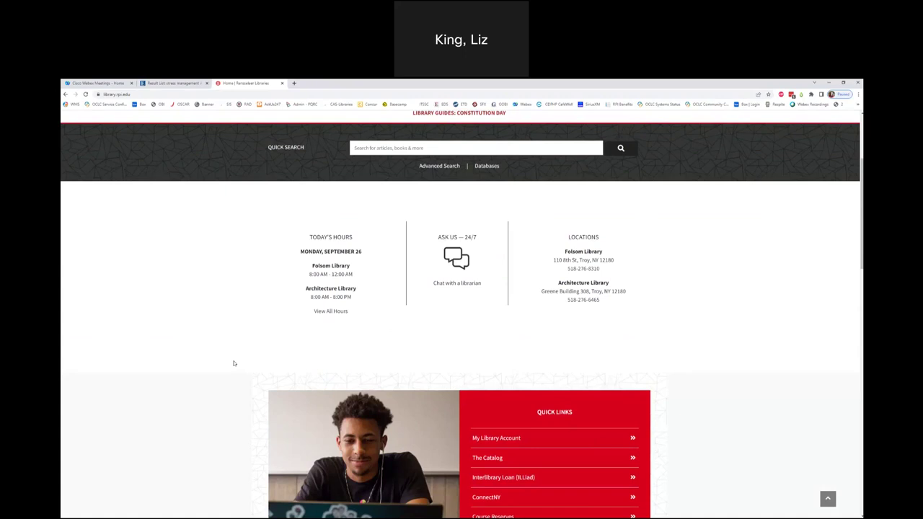
scroll(218, 364, "down", 1)
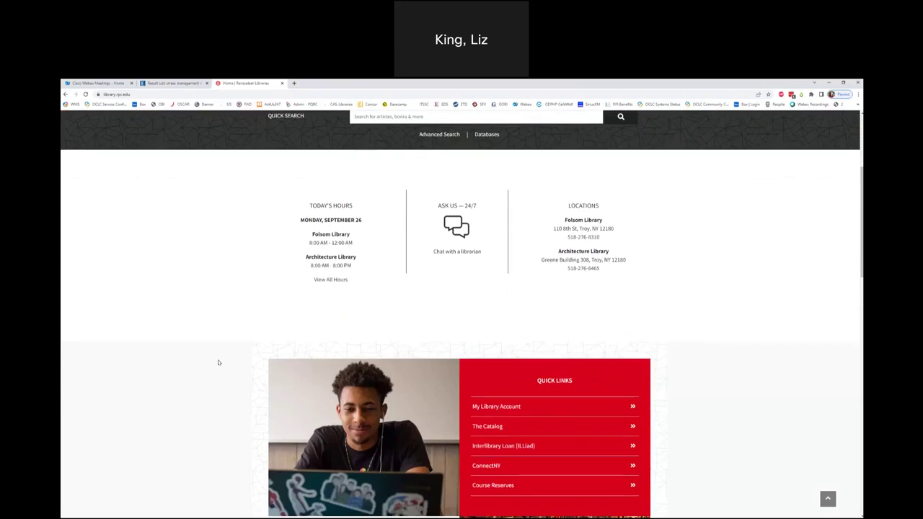
scroll(218, 362, "down", 1)
scroll(218, 363, "down", 3)
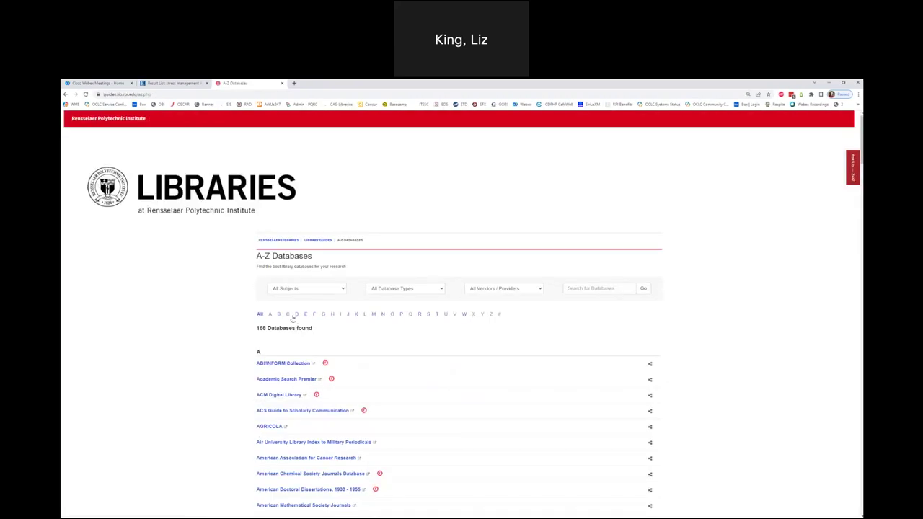
Step: Limit the A-Z list to databases starting with C and open Credo Reference
left_click(288, 314)
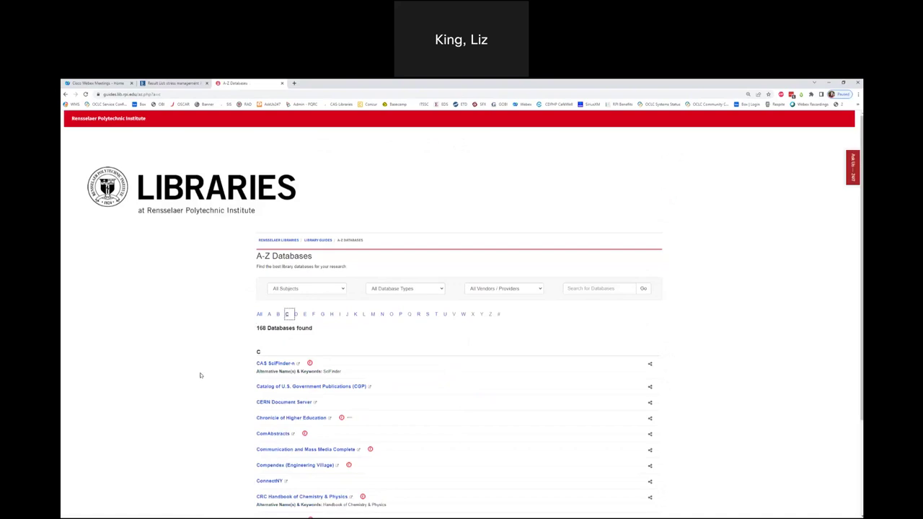
scroll(209, 374, "down", 2)
scroll(209, 374, "down", 2)
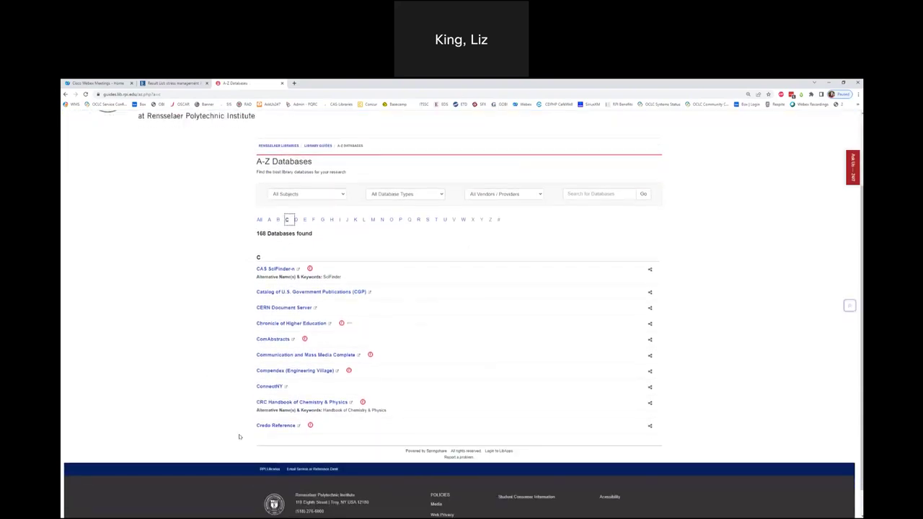
left_click(278, 426)
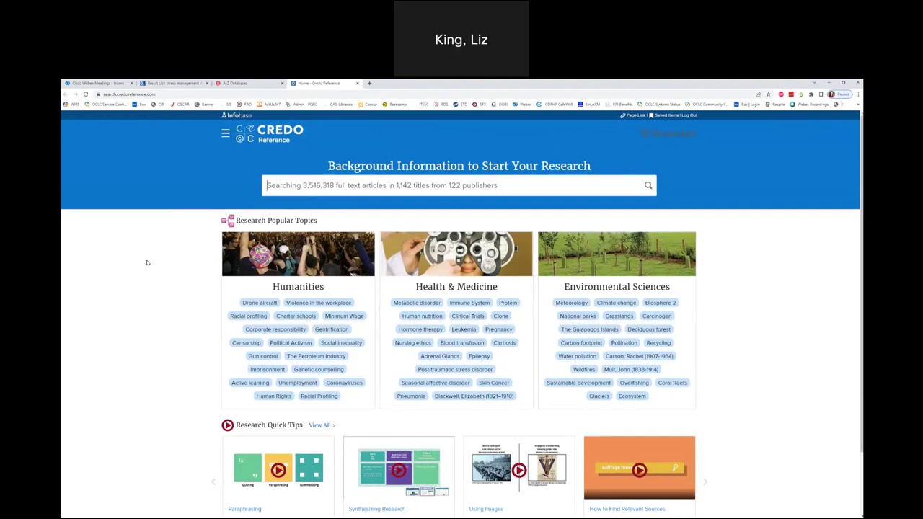
Step: Search Credo Reference for "early earth" using the suggested topic Early Earth Chemistry
type("early earth")
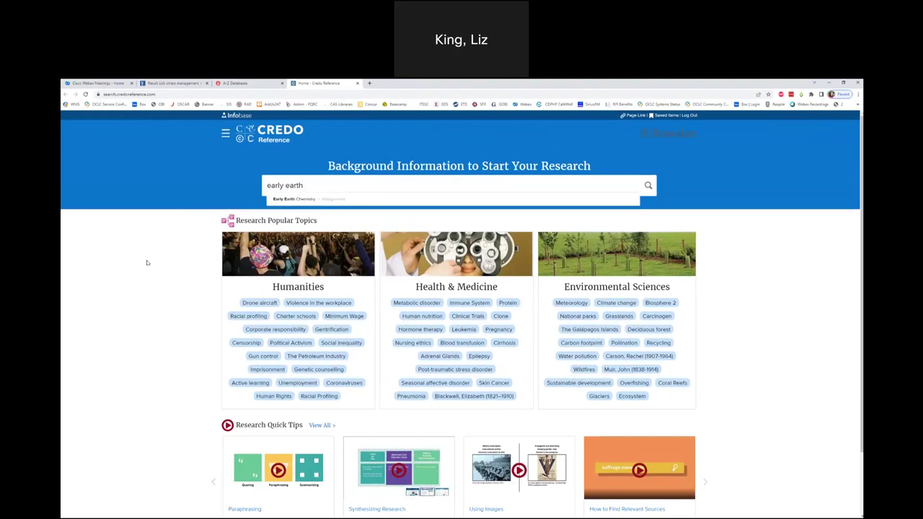
left_click(281, 199)
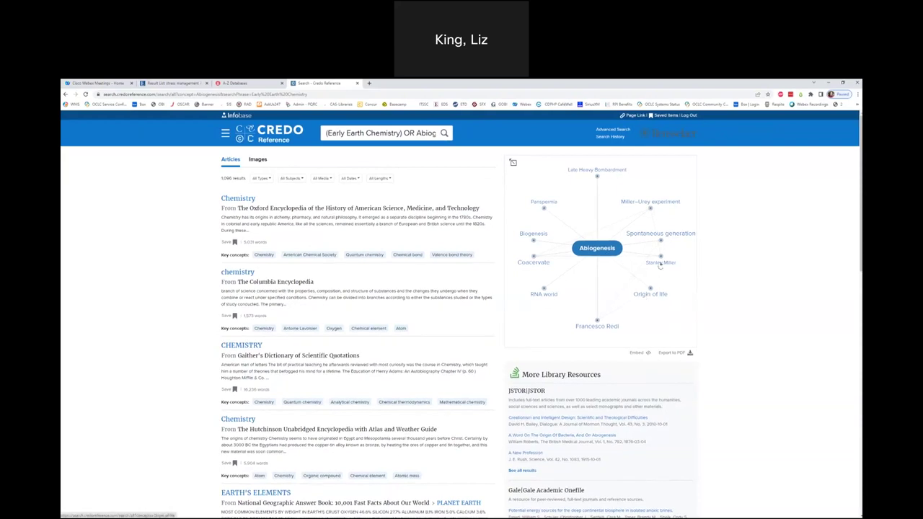
Step: Recentre the concept map on Miller–Urey experiment and on Biogenesis, and review the sources of the Biogenesis articles
left_click(636, 205)
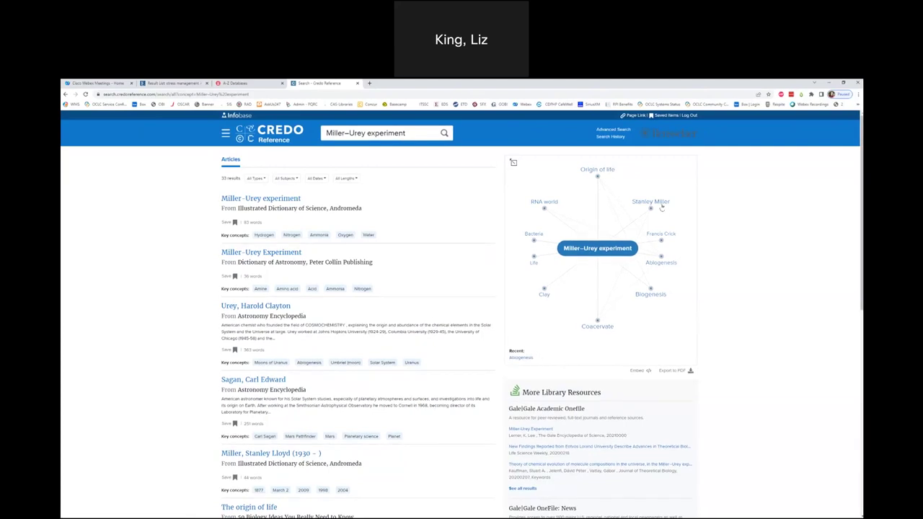
left_click(651, 296)
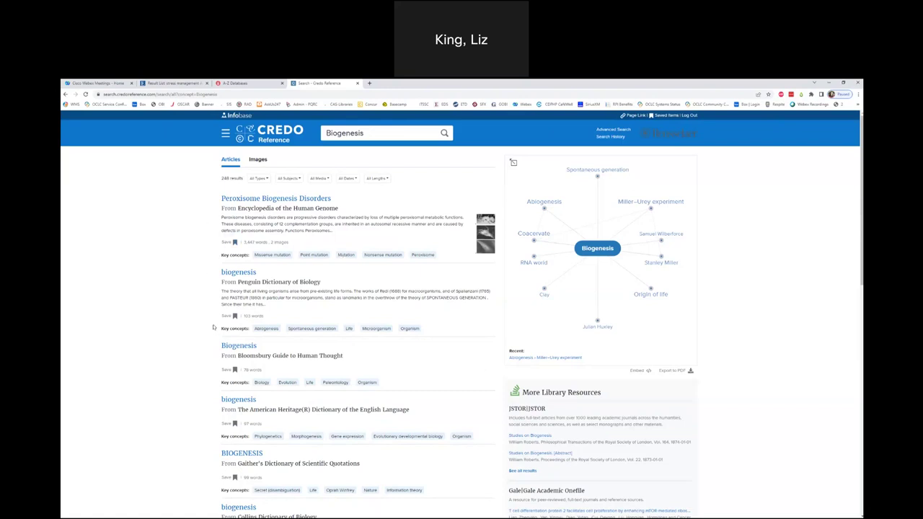
scroll(217, 325, "down", 1)
left_click_drag(238, 324, 348, 325)
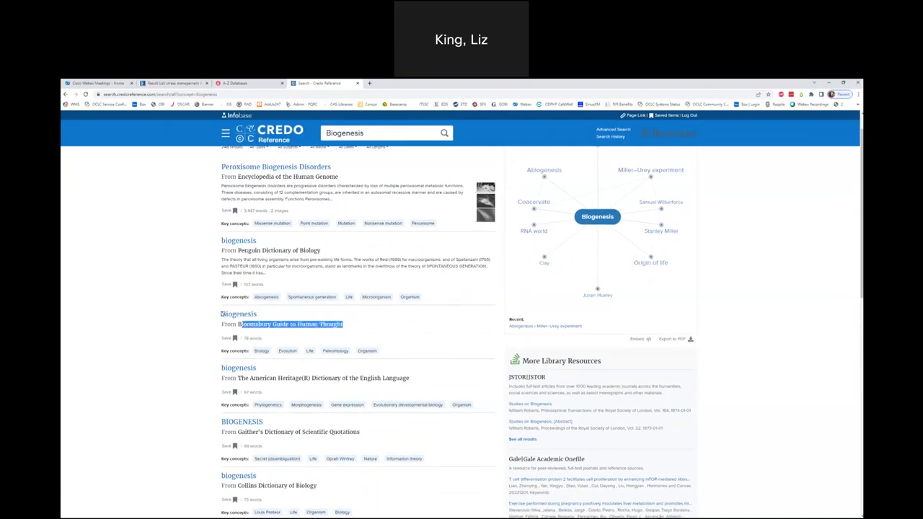
scroll(204, 355, "down", 1)
scroll(203, 360, "down", 2)
scroll(216, 329, "up", 4)
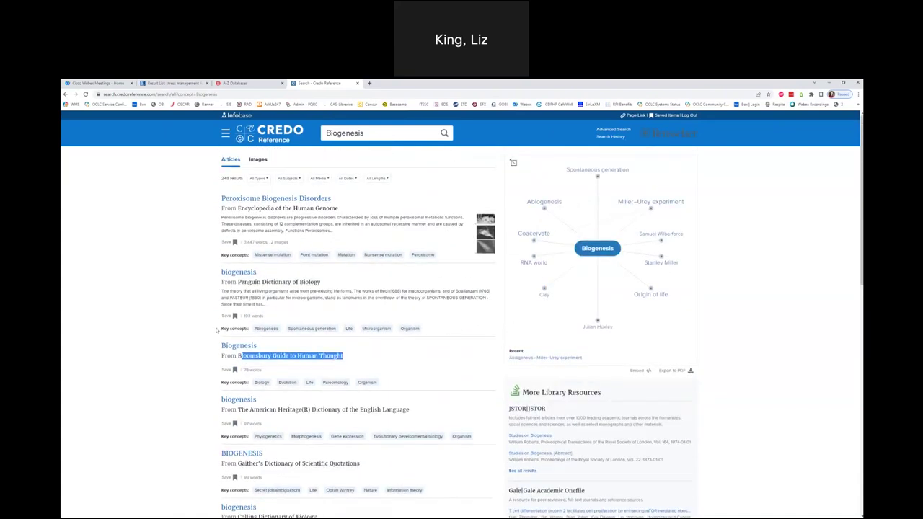
Step: Filter the Biogenesis articles by the Chemistry subject within Science
left_click(288, 178)
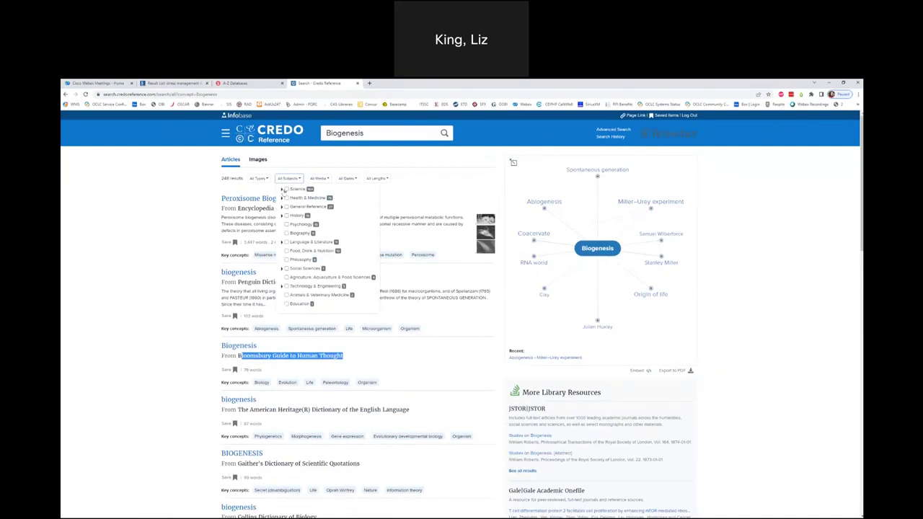
left_click(282, 189)
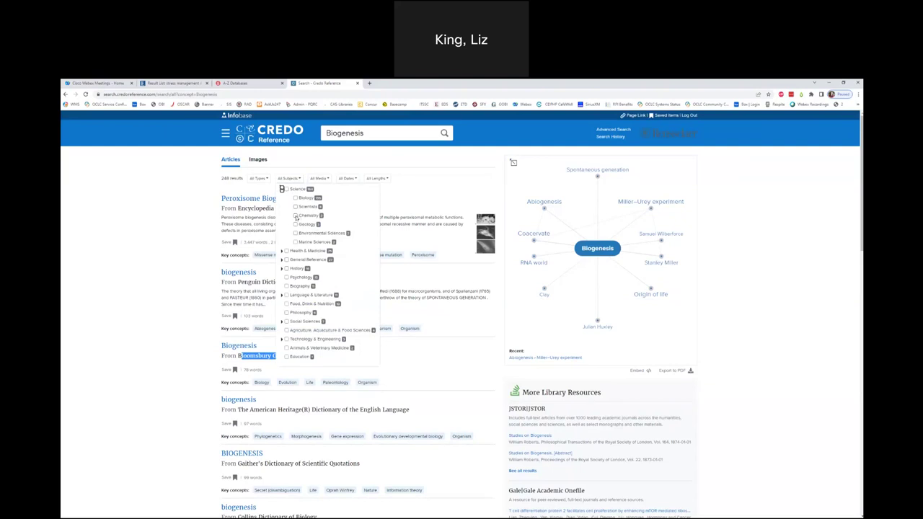
left_click(296, 216)
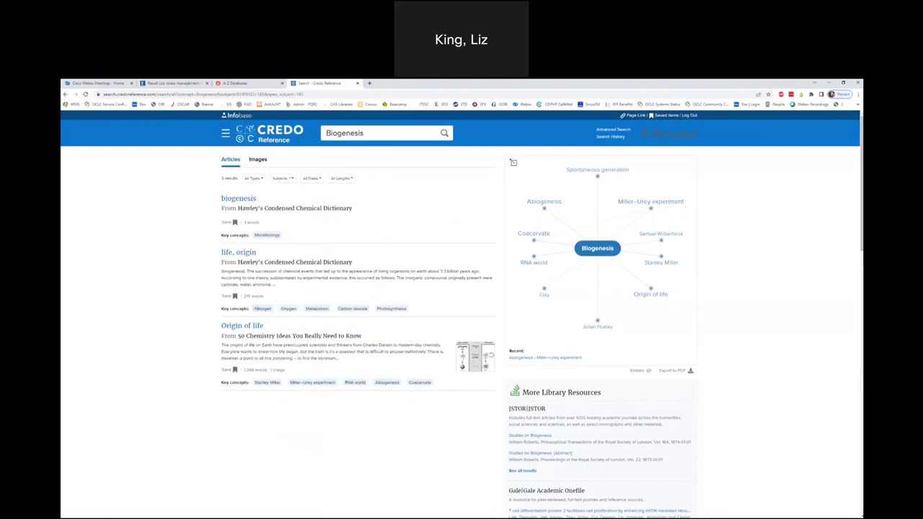
Step: Open the "life, origin" entry from Hawley's Condensed Chemical Dictionary and highlight its APA citation
left_click_drag(238, 262, 354, 263)
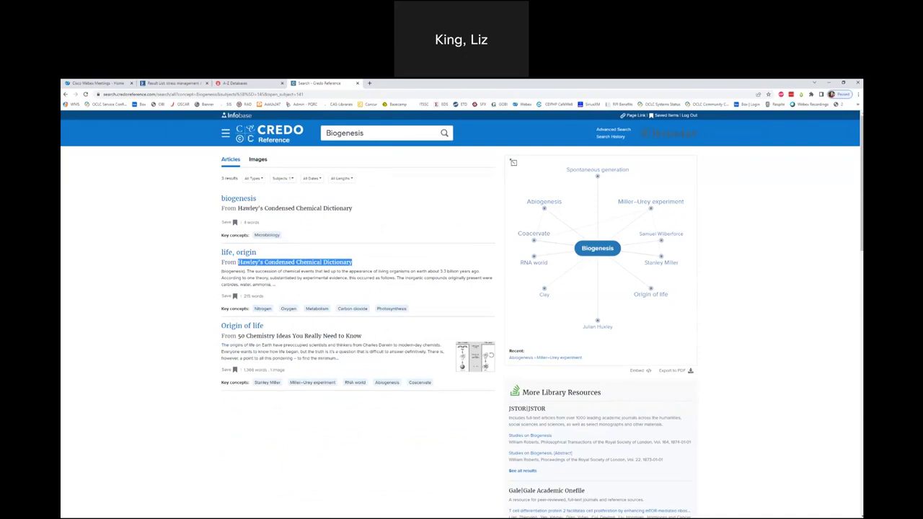
left_click(240, 255)
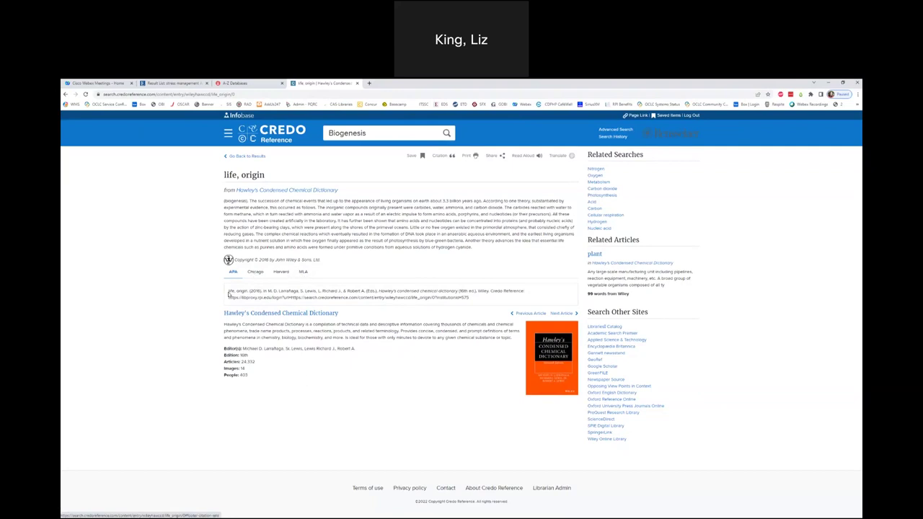
left_click_drag(228, 291, 473, 301)
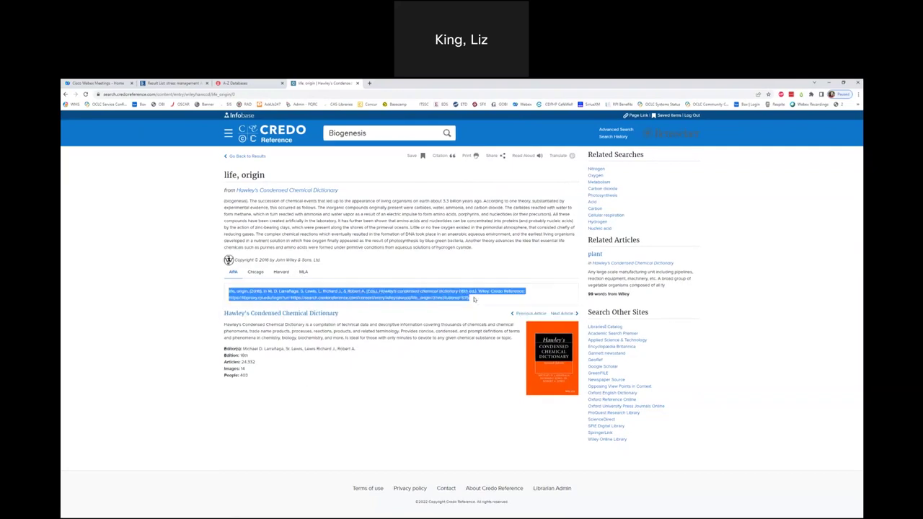
left_click(473, 301)
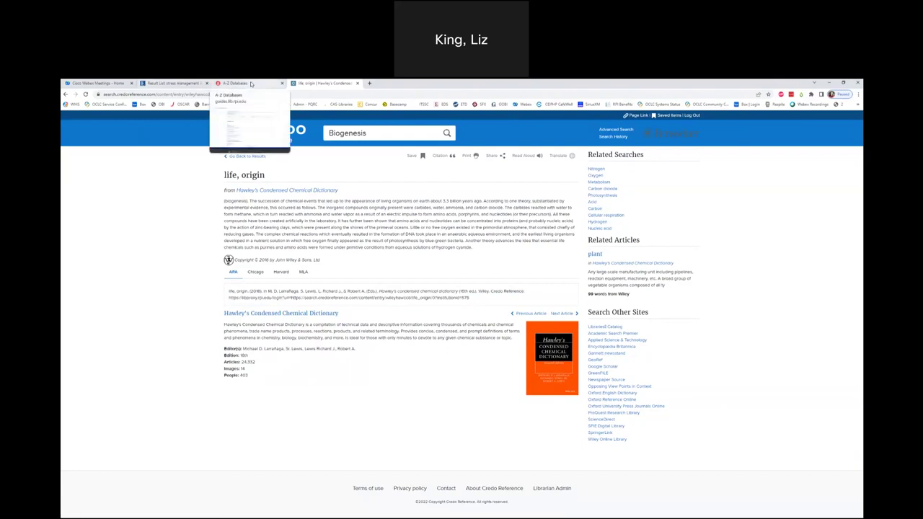
Step: Switch the entry's citation style to Chicago and highlight the citation text
left_click(255, 272)
left_click_drag(471, 297, 229, 296)
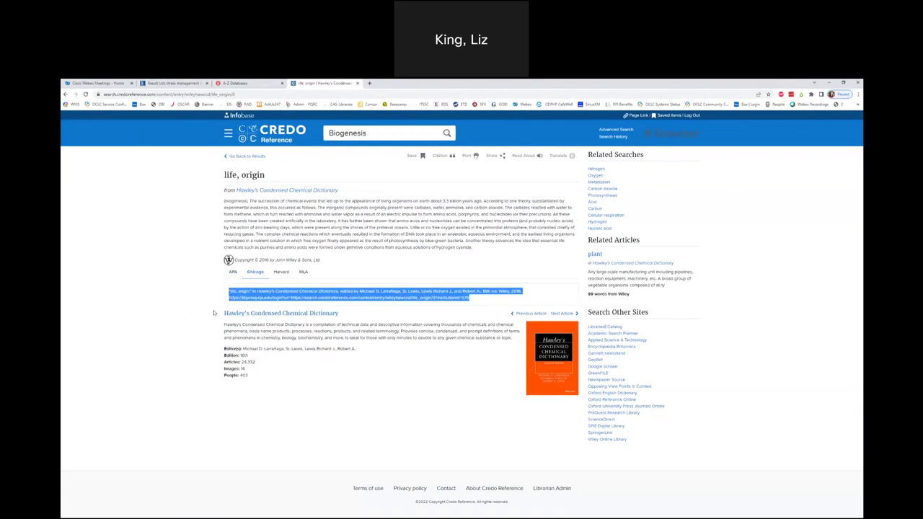
left_click(212, 313)
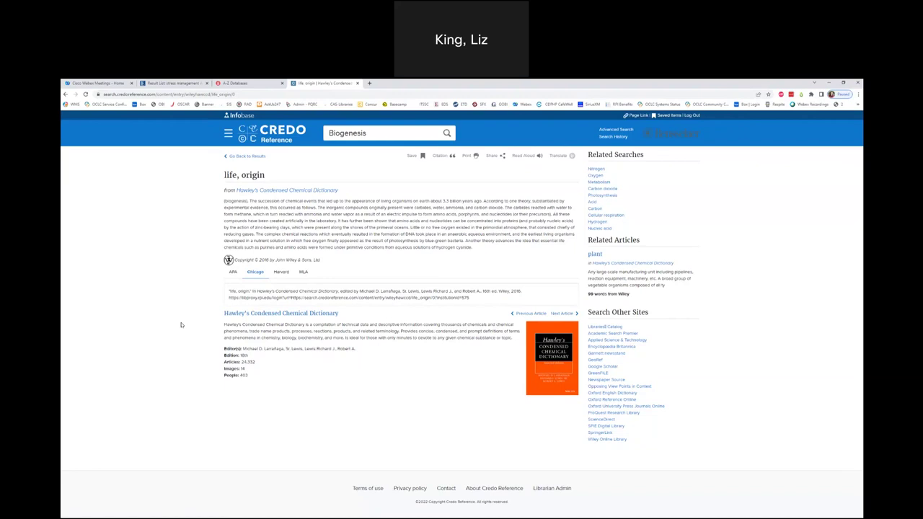
Step: Close the Credo Reference entry, return to the A-Z Databases list and look through the available database types
left_click(354, 83)
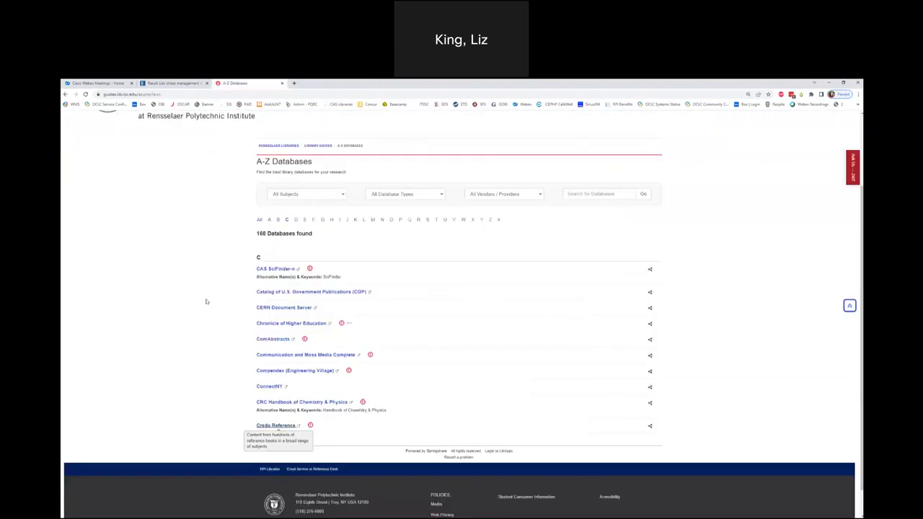
scroll(188, 241, "up", 3)
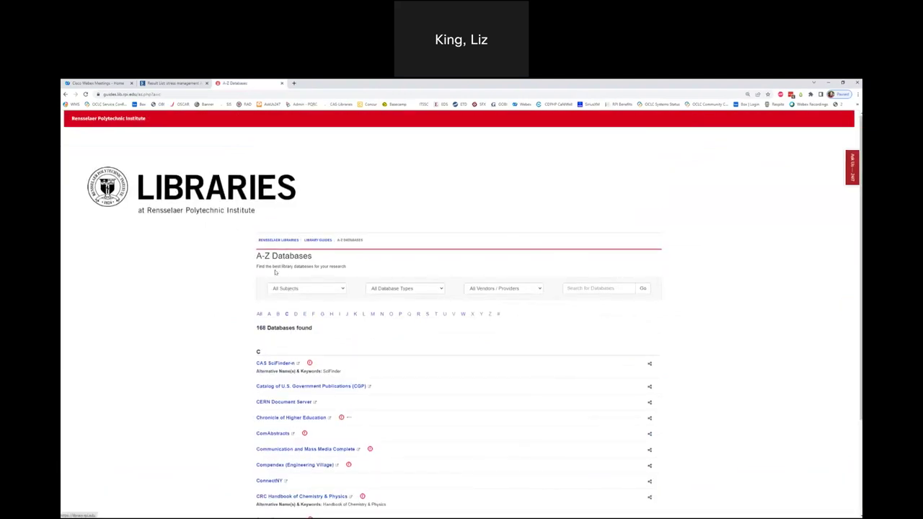
scroll(238, 312, "down", 1)
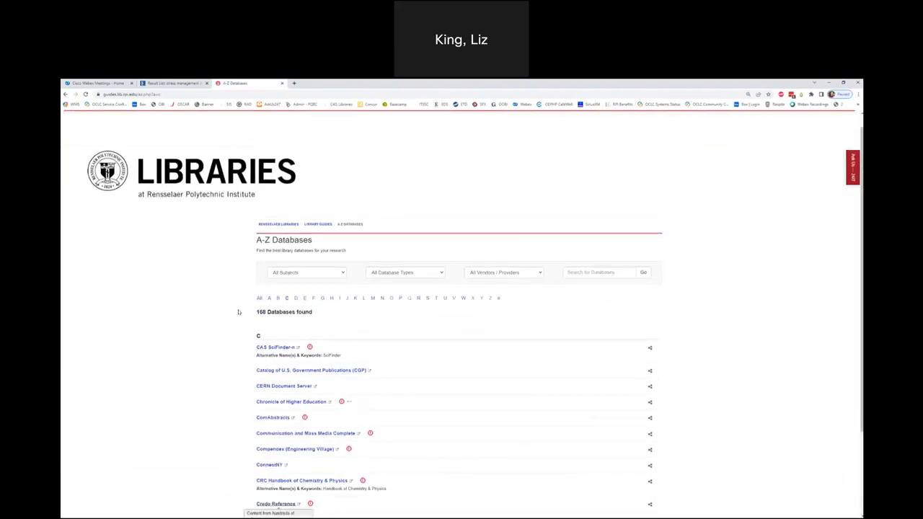
scroll(239, 311, "down", 1)
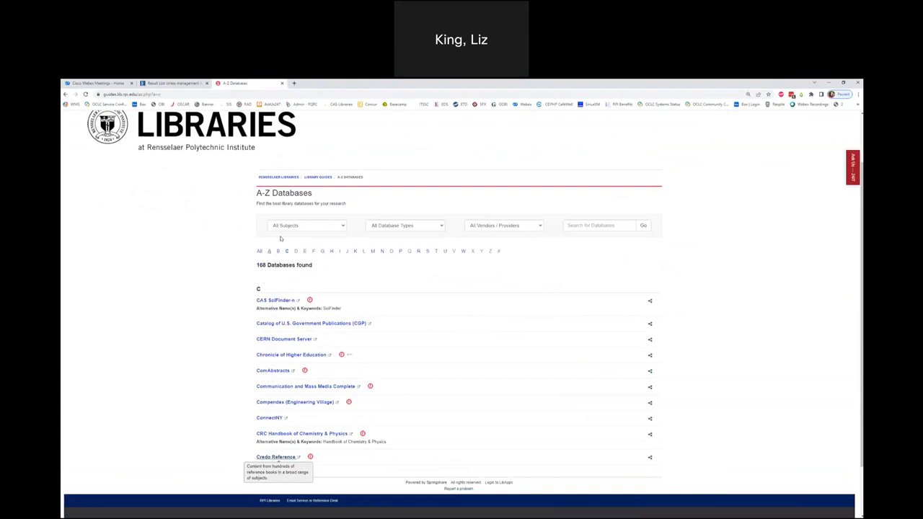
left_click(410, 228)
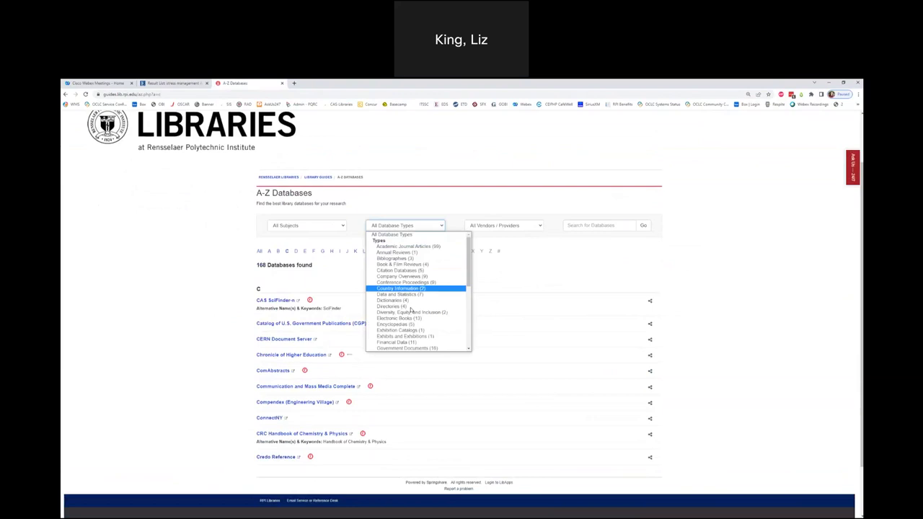
scroll(412, 308, "down", 2)
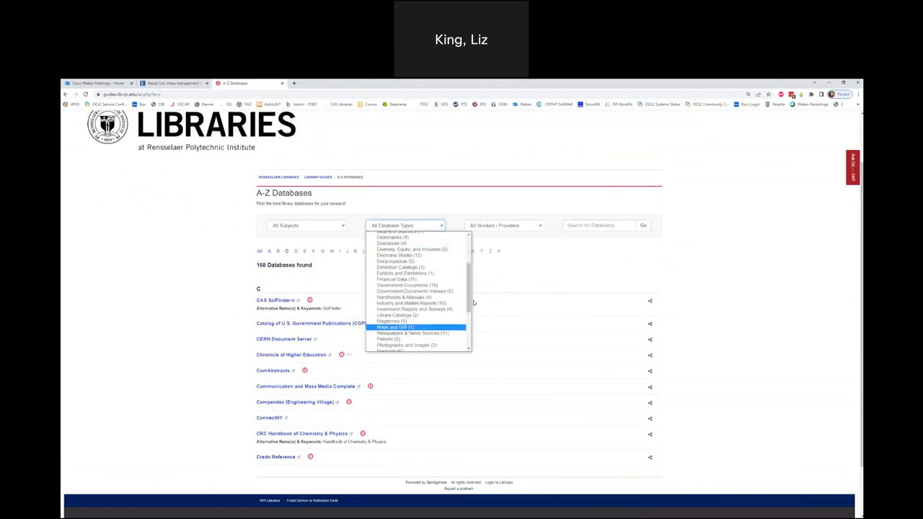
left_click_drag(468, 306, 468, 260)
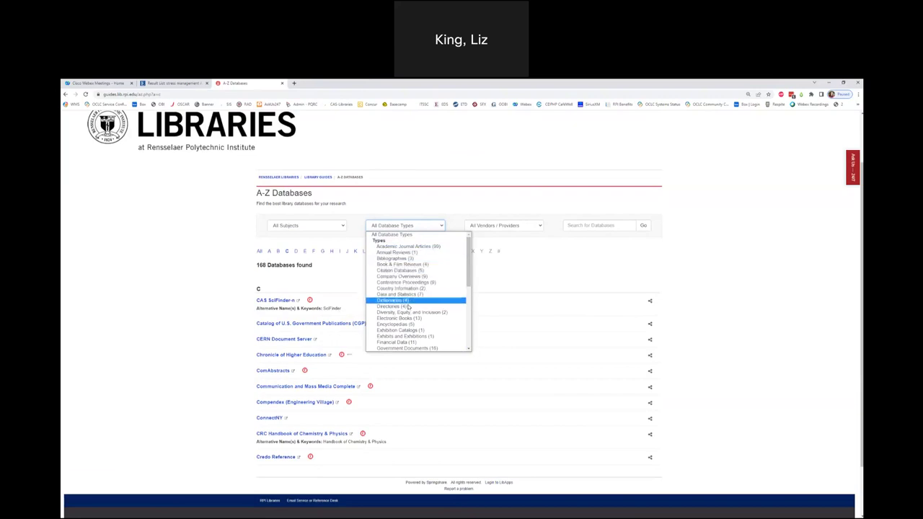
left_click_drag(468, 255, 475, 322)
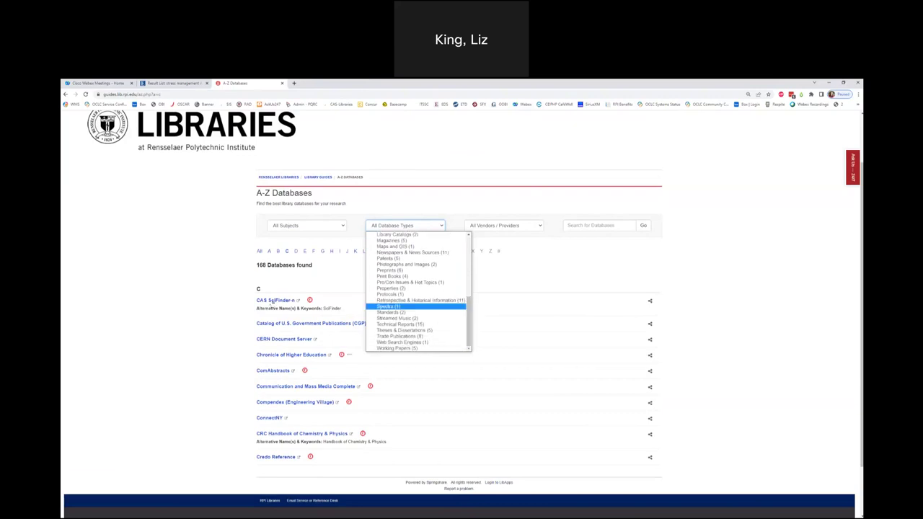
left_click(210, 293)
Step: List the databases starting with A and open AVON (Academic Video Online)
left_click(268, 251)
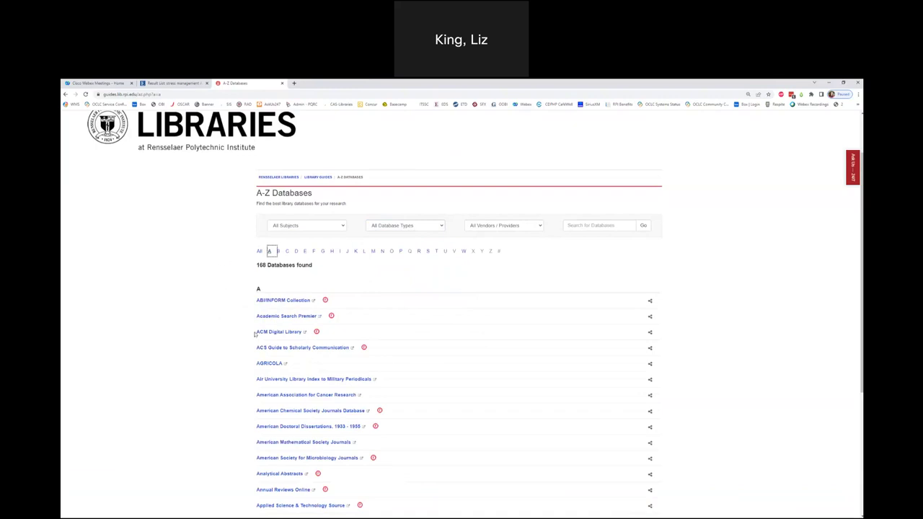
scroll(227, 395, "down", 3)
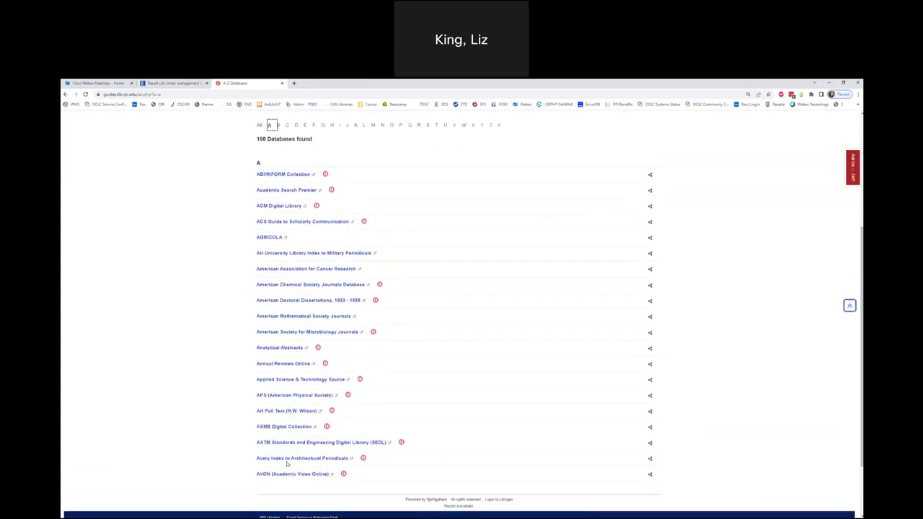
left_click(296, 473)
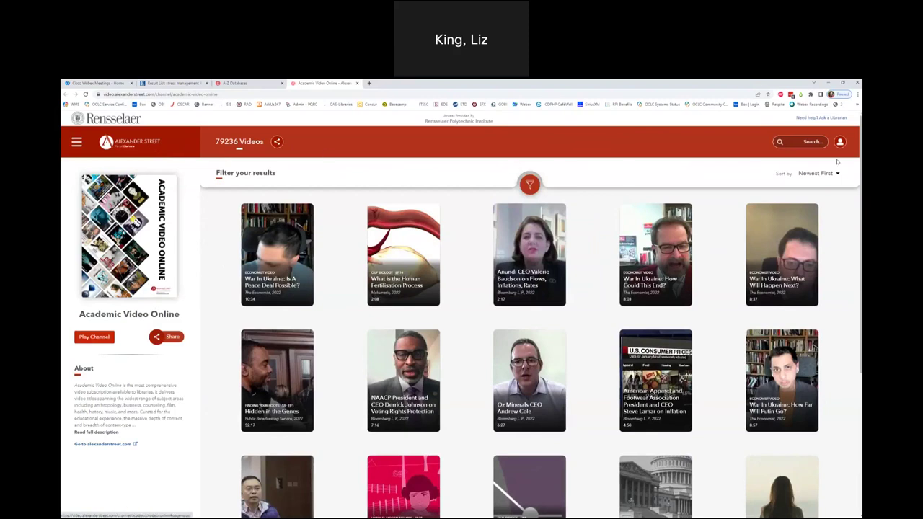
Step: Search the Academic Video Online channel for "engineering"
left_click(780, 143)
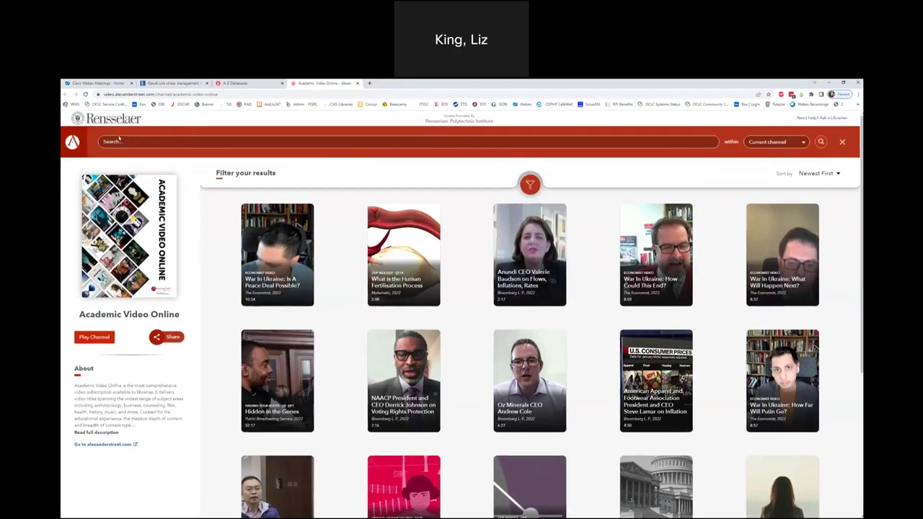
type("enginee")
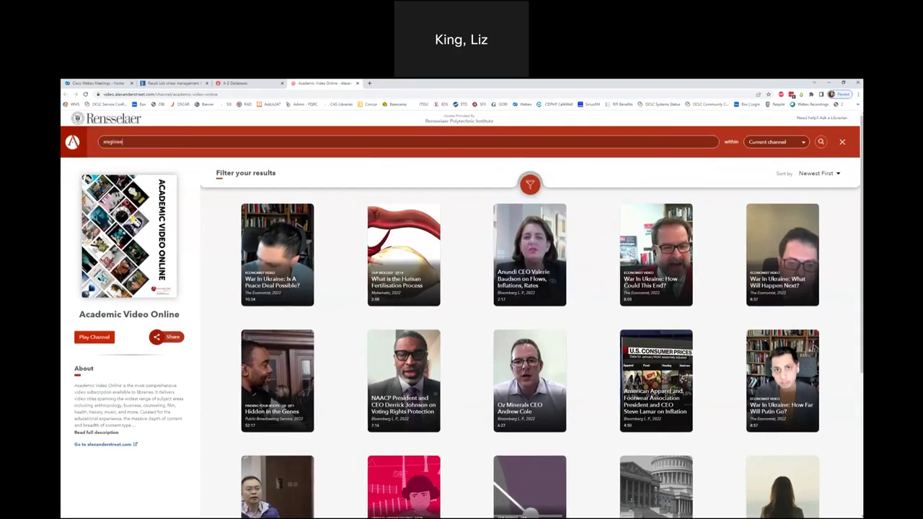
type("ring")
key("Return")
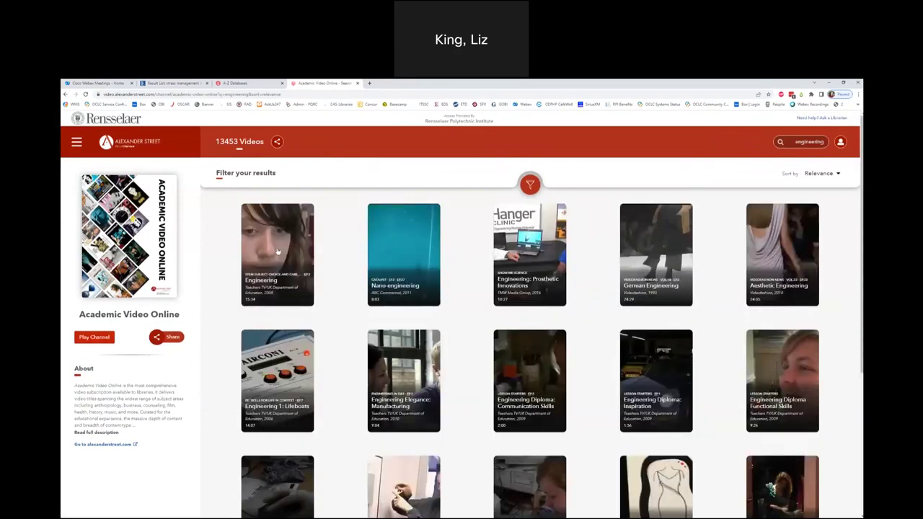
Step: Open the Nano-engineering video from the results, start playing it and pause it at the title sequence
left_click(397, 273)
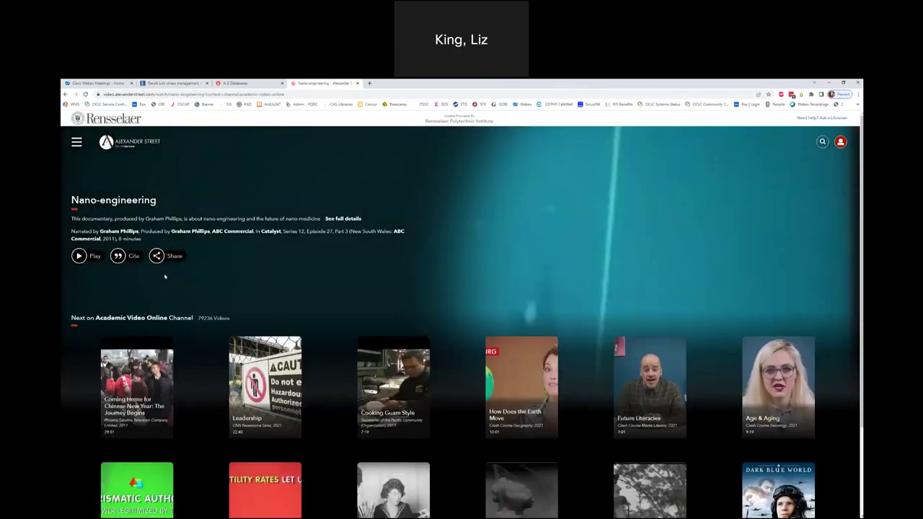
left_click(85, 255)
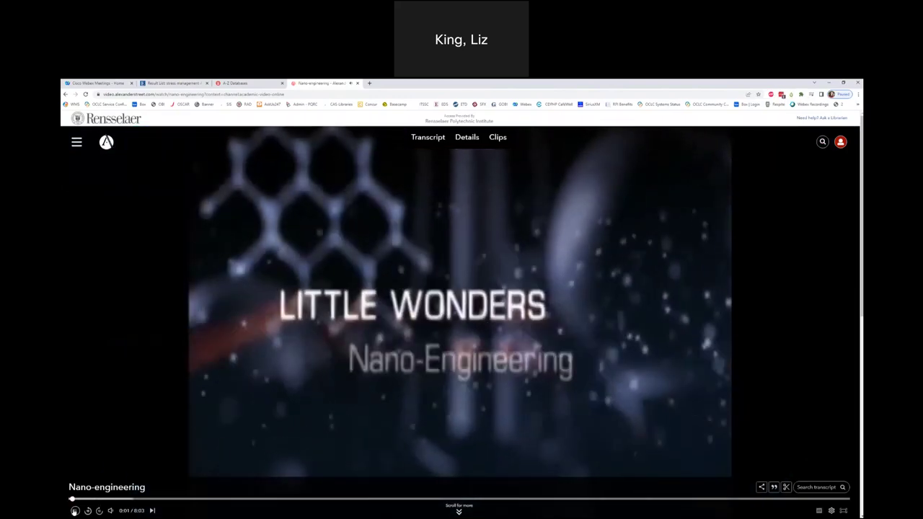
key("k")
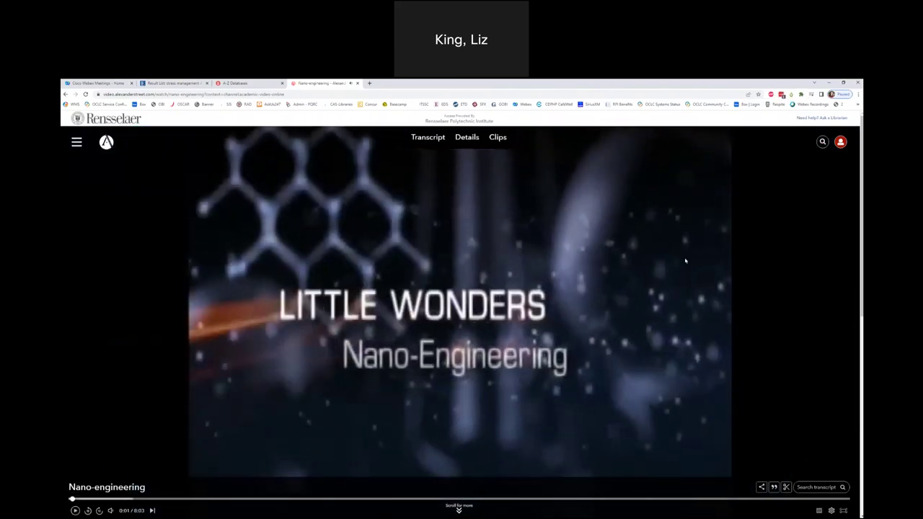
Step: Show the Nano-engineering video's transcript and read through it
left_click(427, 137)
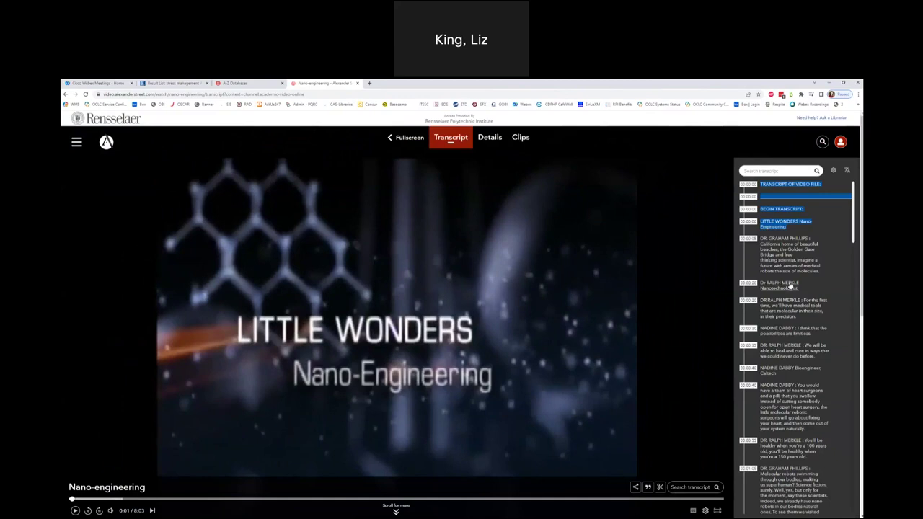
scroll(791, 288, "down", 2)
scroll(790, 285, "down", 10)
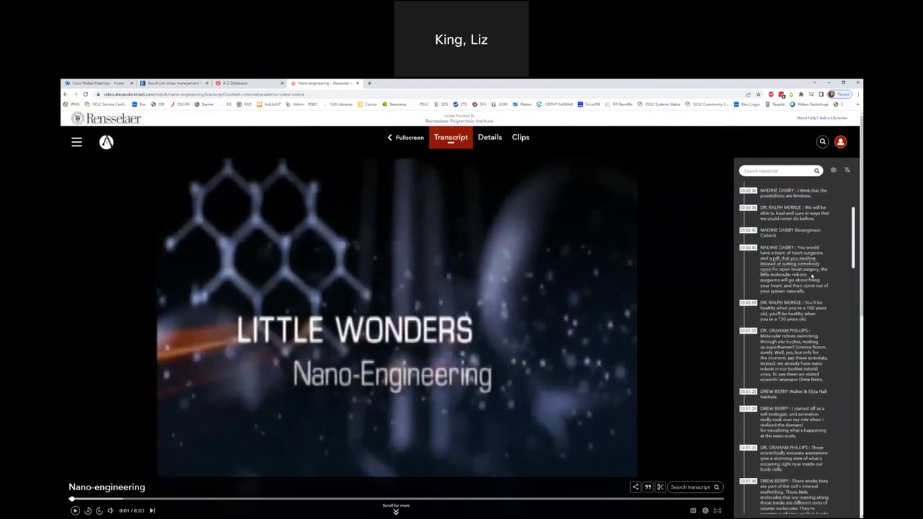
scroll(800, 281, "down", 4)
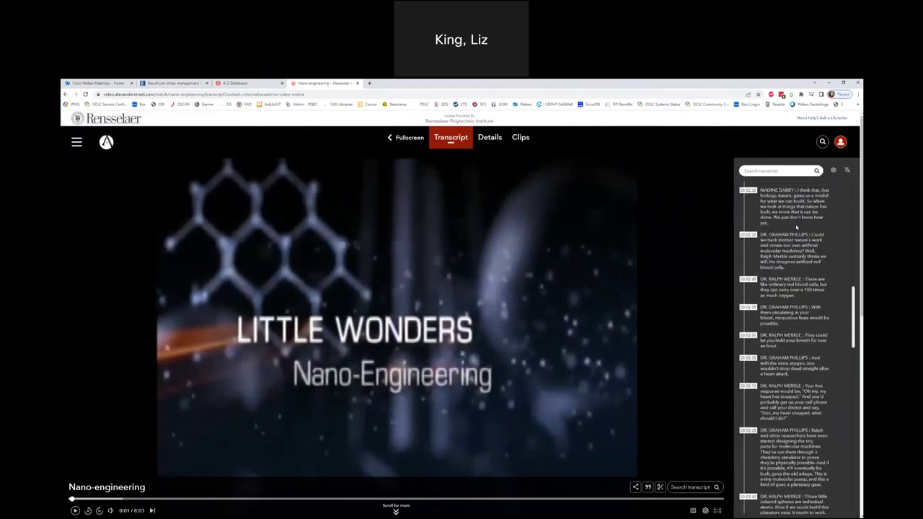
Step: Search within the video transcript for "heart" and view the highlighted passage
left_click(779, 173)
scroll(775, 257, "up", 15)
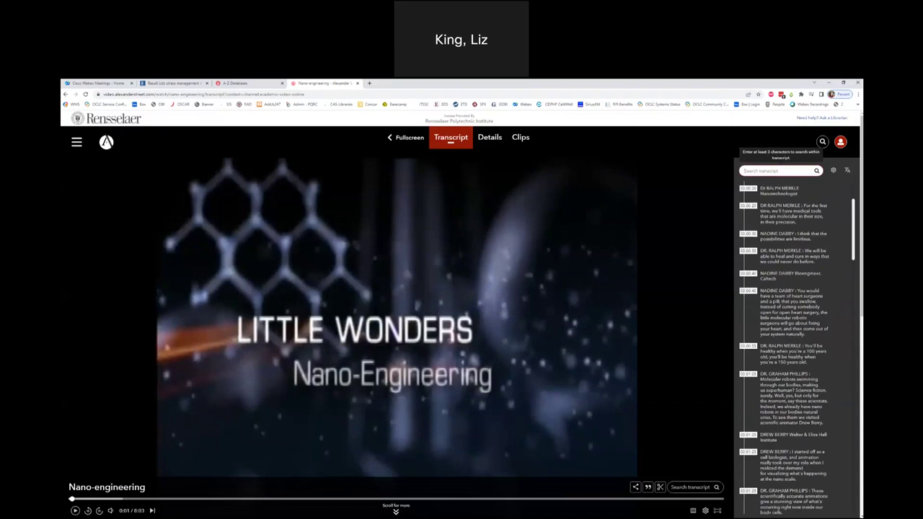
type("heart")
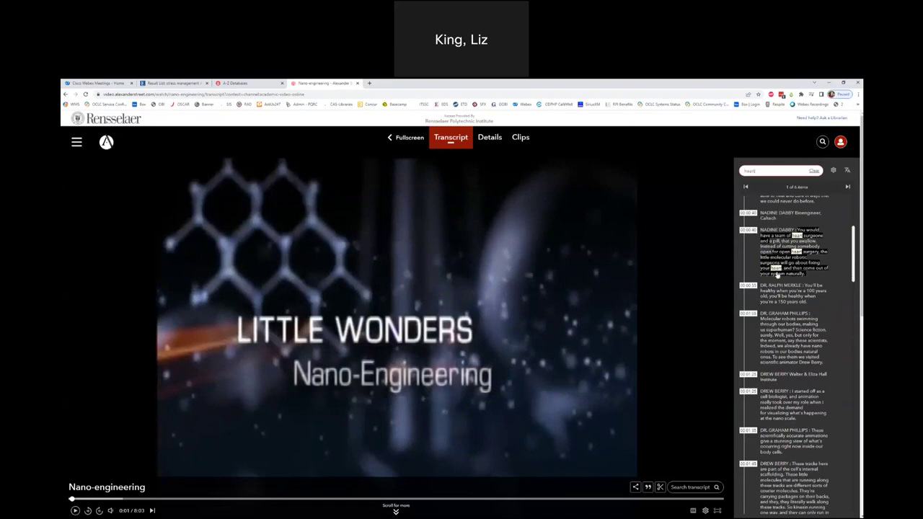
scroll(797, 288, "down", 1)
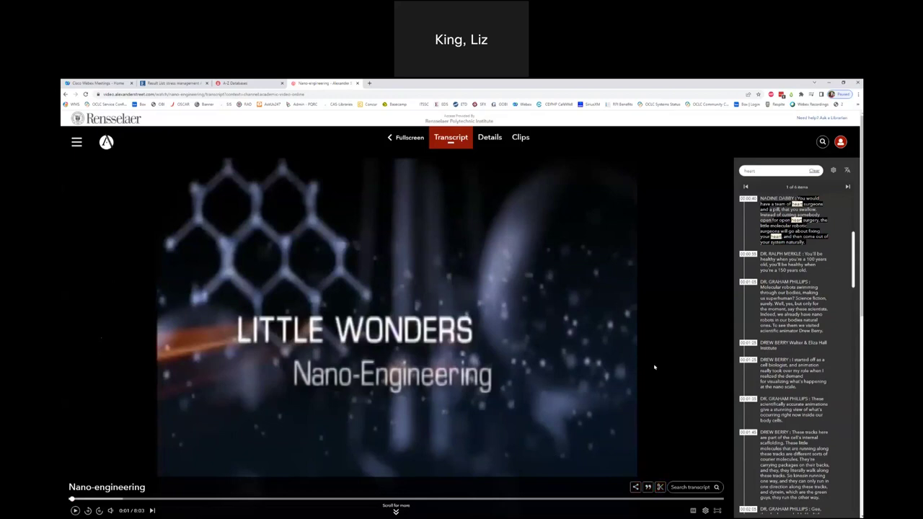
Step: Open the video's citation options and set the citation style to APA7
left_click(647, 488)
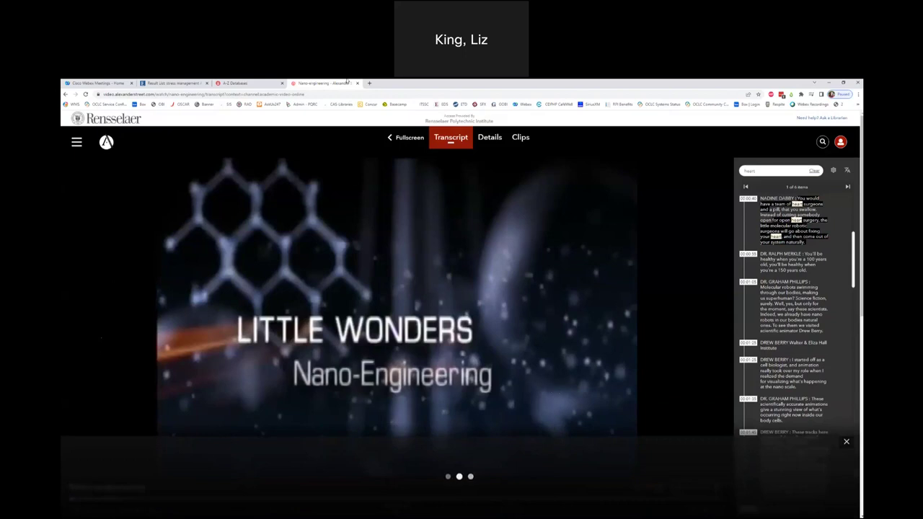
left_click(412, 455)
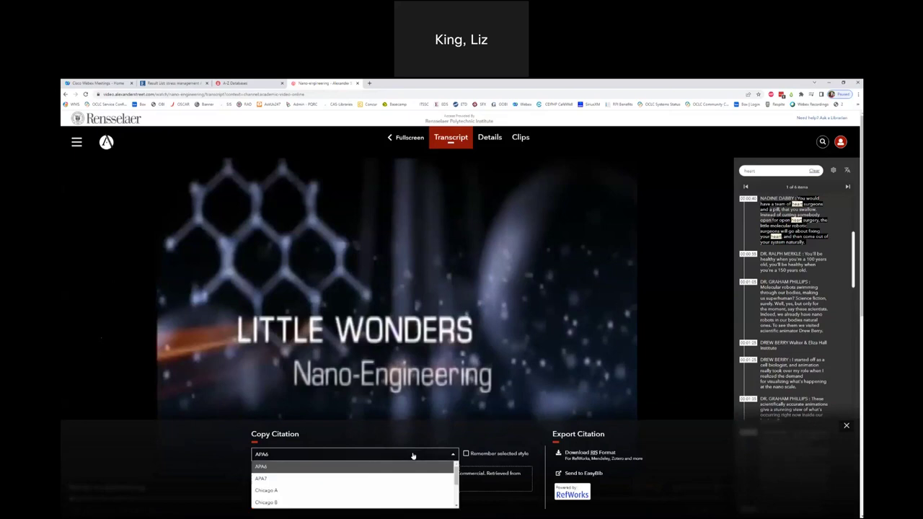
left_click(263, 479)
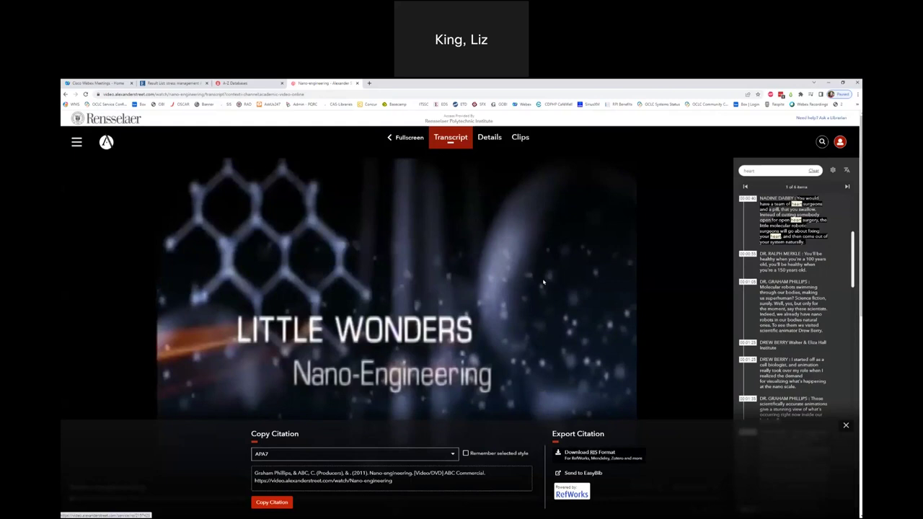
Step: Close the video page, return to the Rensselaer Libraries home page and look over its quick links and research links
left_click(357, 84)
scroll(230, 236, "up", 3)
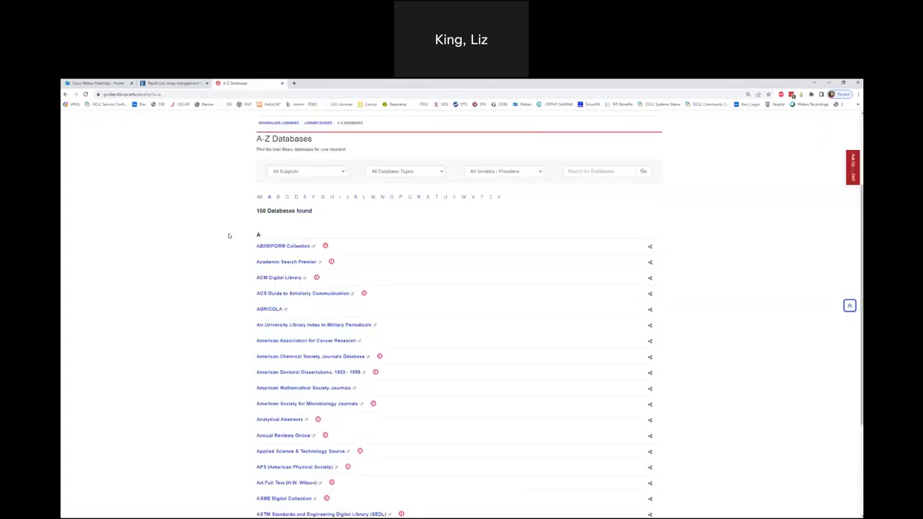
scroll(229, 236, "up", 2)
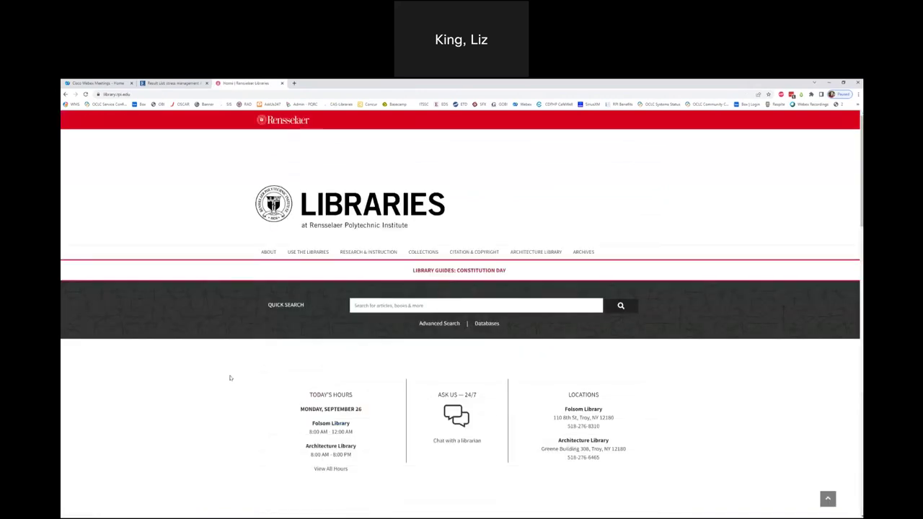
scroll(230, 378, "down", 1)
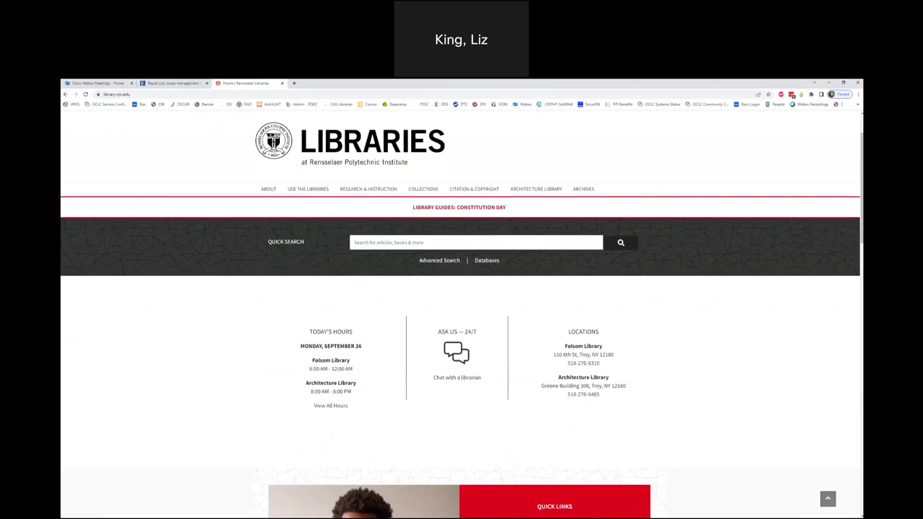
scroll(248, 426, "down", 3)
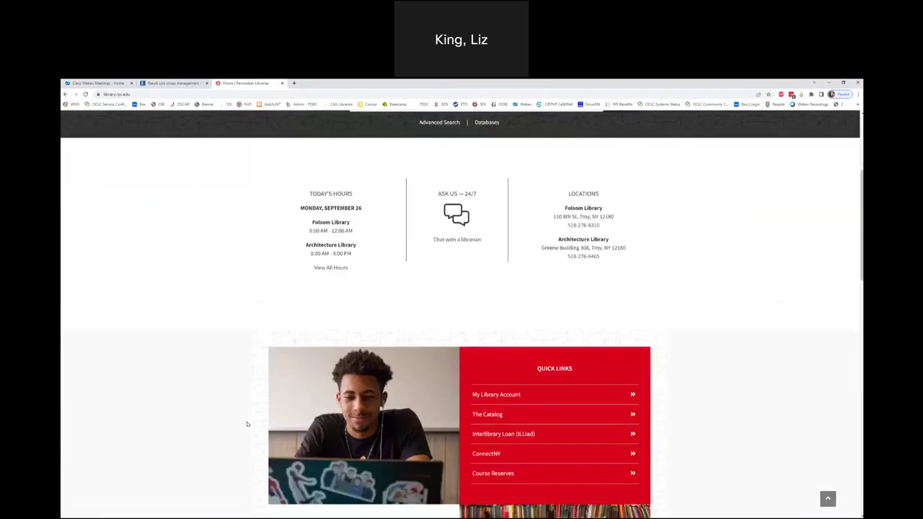
scroll(252, 415, "down", 1)
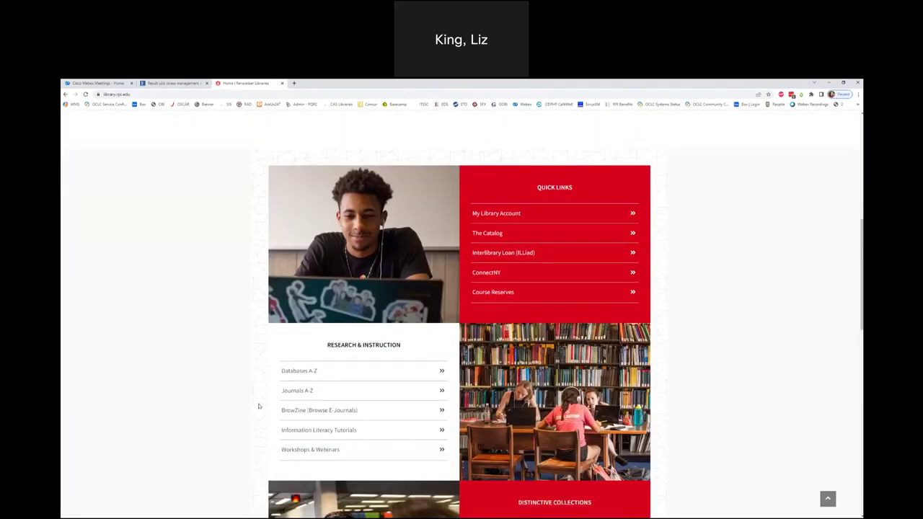
scroll(259, 405, "down", 1)
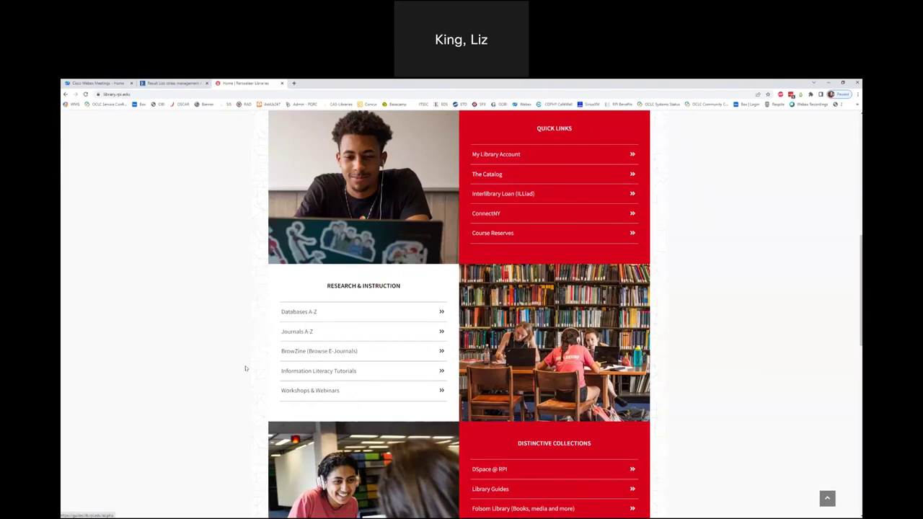
scroll(243, 372, "up", 2)
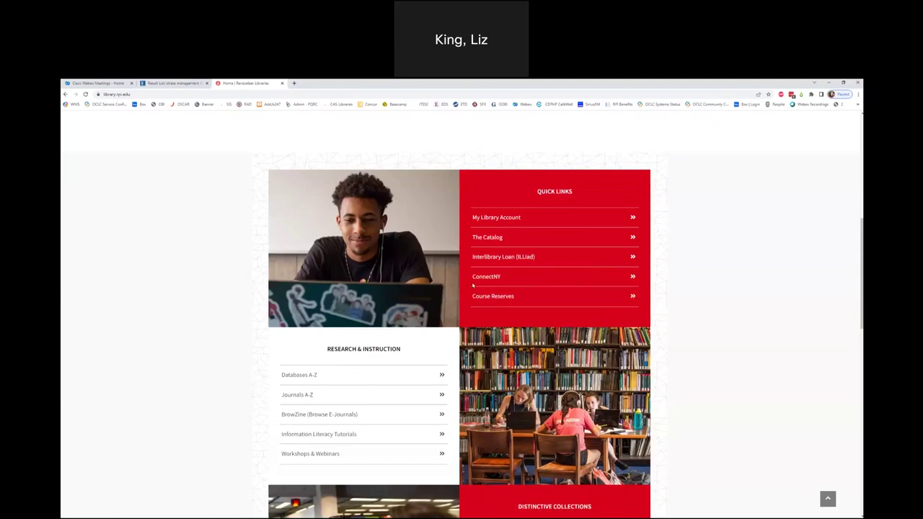
Step: Open the library catalog from the quick links and search it for the suggested term "technology management"
left_click(488, 240)
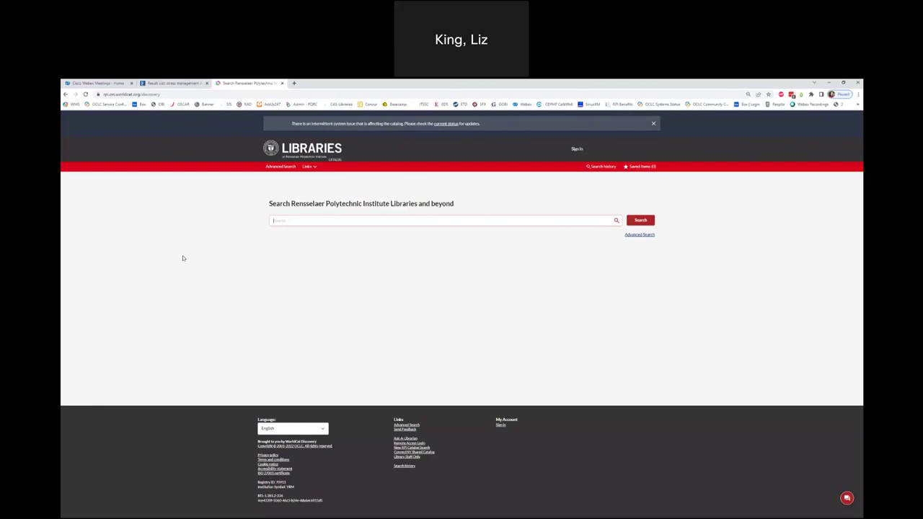
type("technolo")
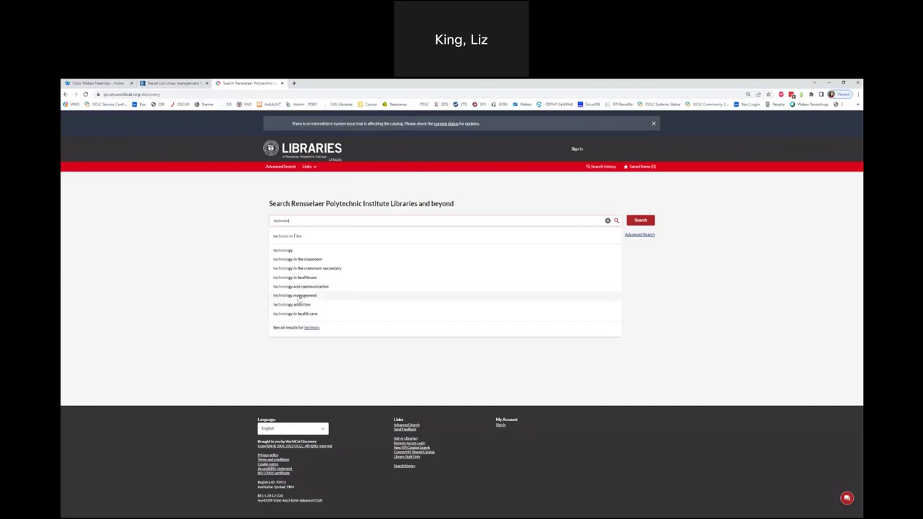
left_click(301, 296)
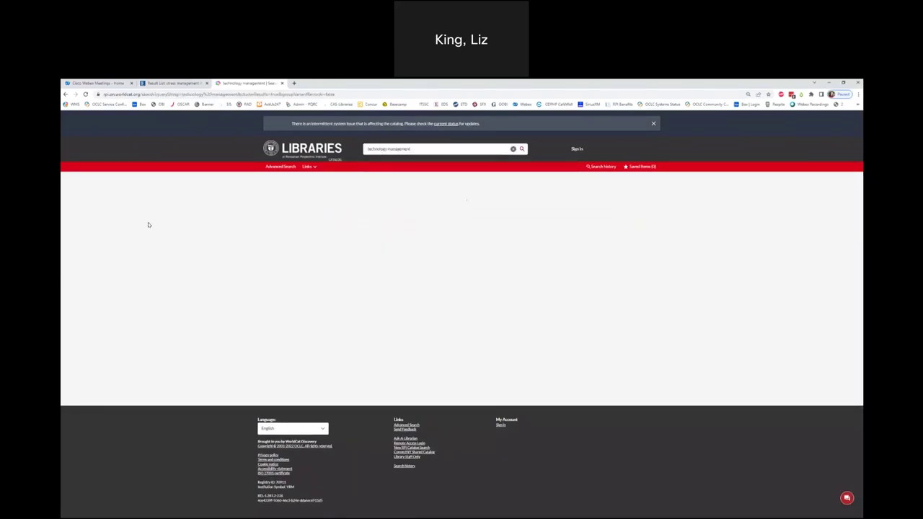
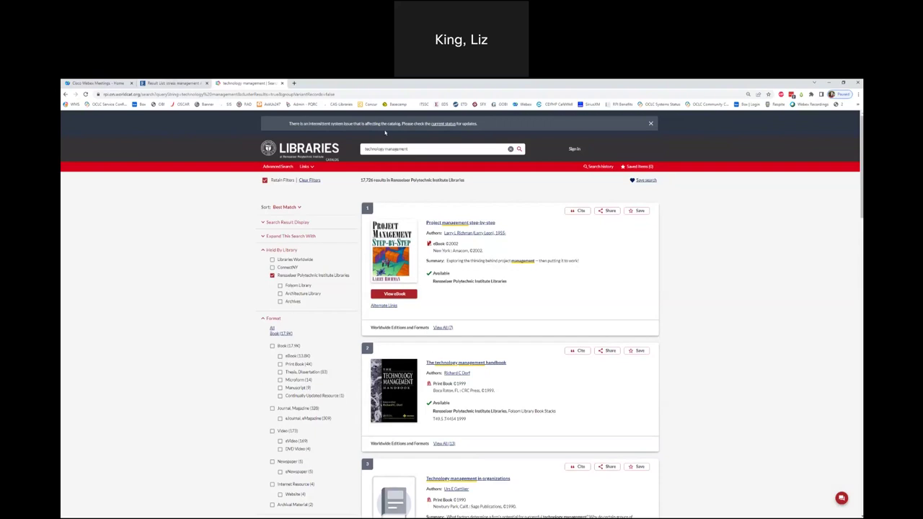
Step: Filter the catalog results to print books held by Folsom Library and published in the last 5 years
left_click(280, 285)
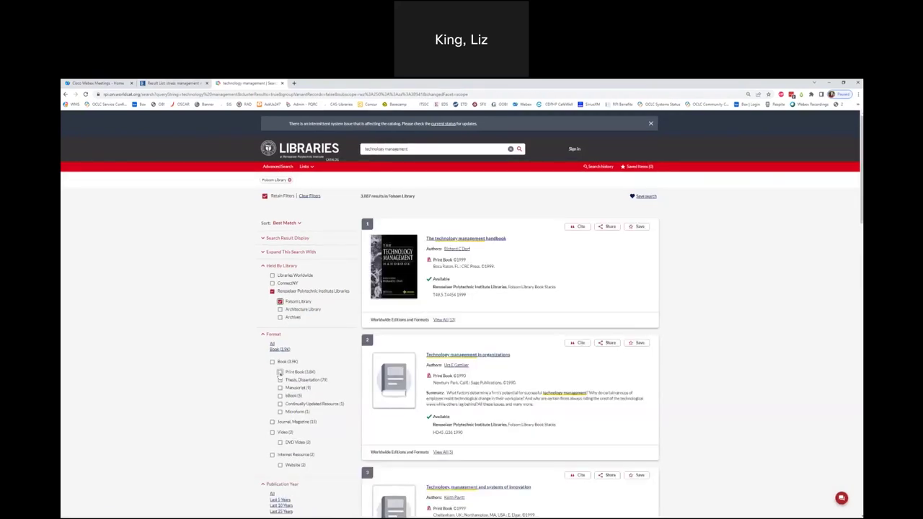
left_click(280, 372)
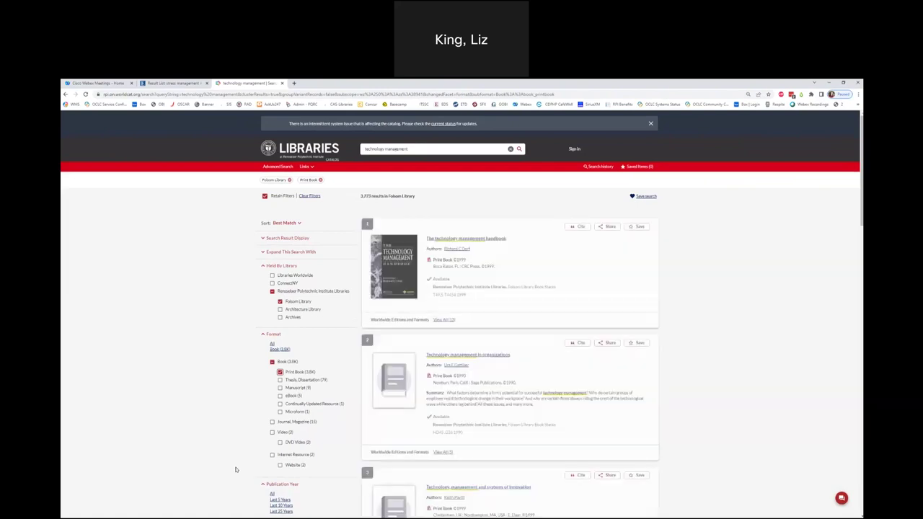
left_click(280, 499)
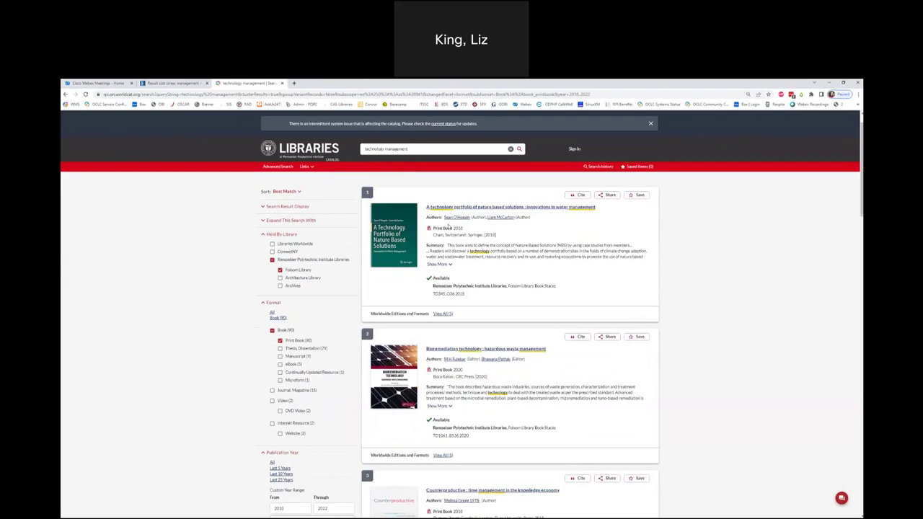
Step: View the catalog record for "A technology portfolio of nature based solutions" and return to the Rensselaer Libraries home page
left_click(465, 207)
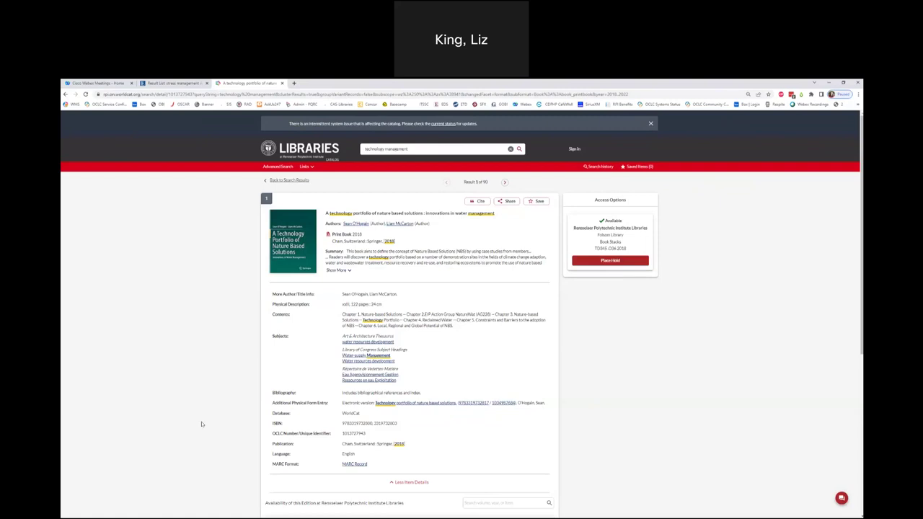
left_click(300, 181)
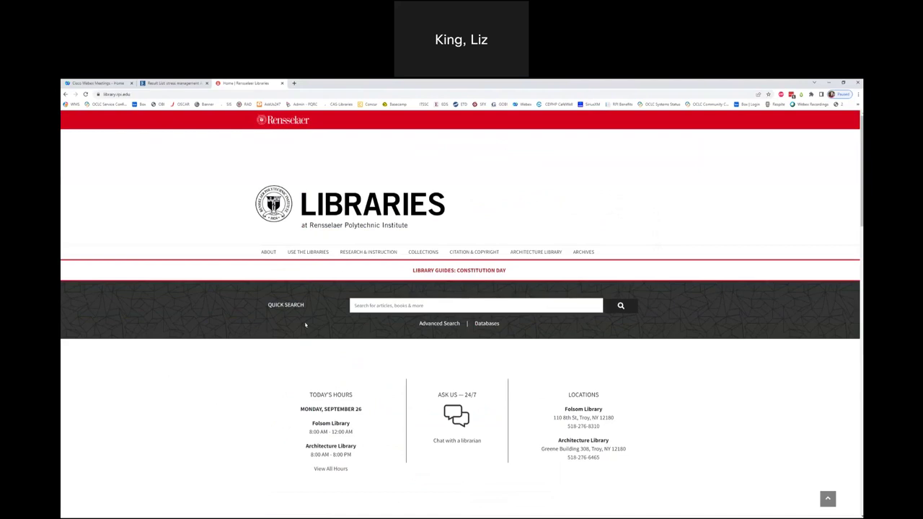
Step: Look over the home page's hours, chat help, locations and quick links sections
scroll(303, 340, "down", 2)
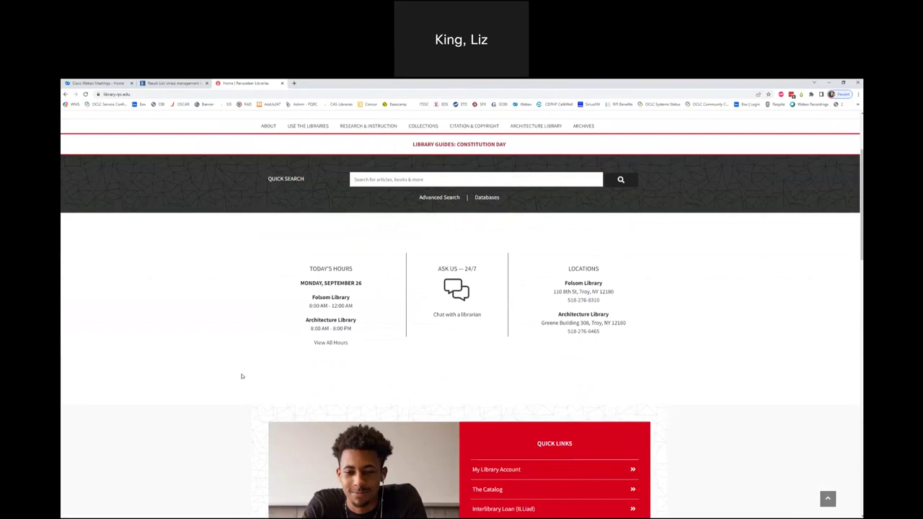
scroll(242, 376, "down", 1)
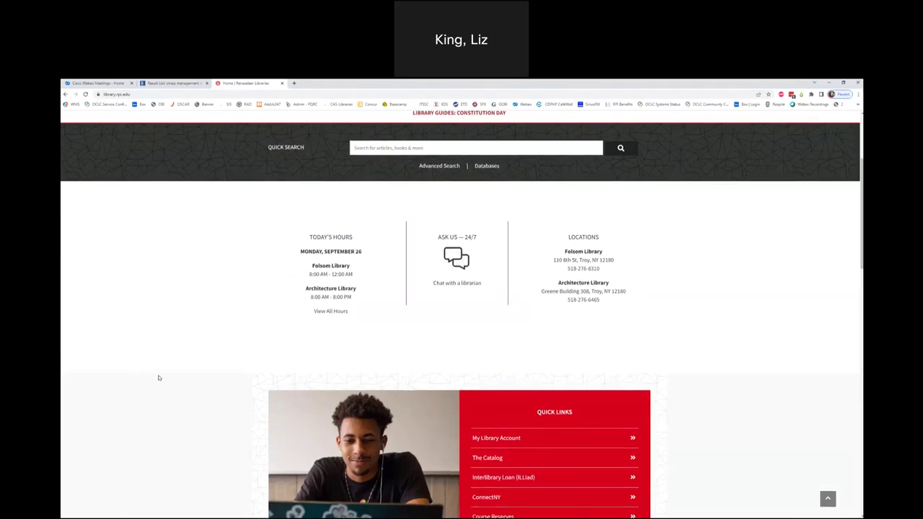
scroll(166, 377, "up", 3)
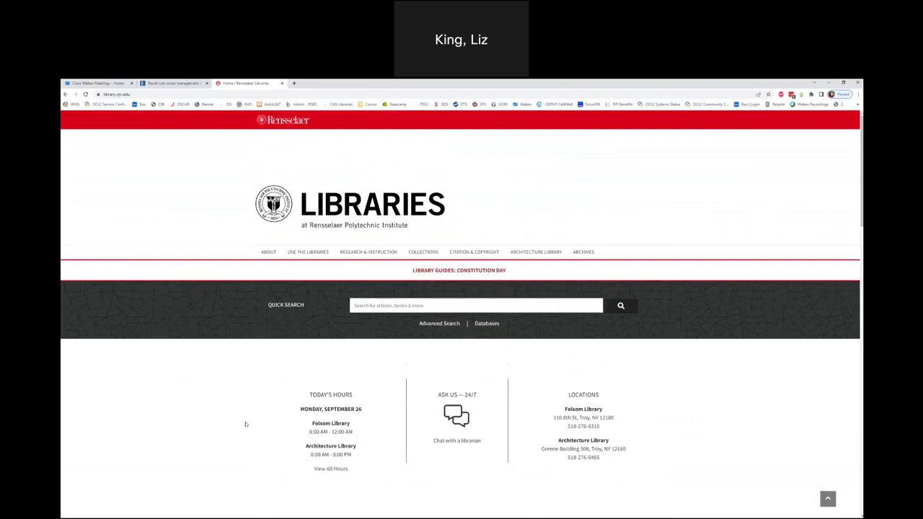
scroll(255, 417, "down", 1)
scroll(254, 417, "down", 1)
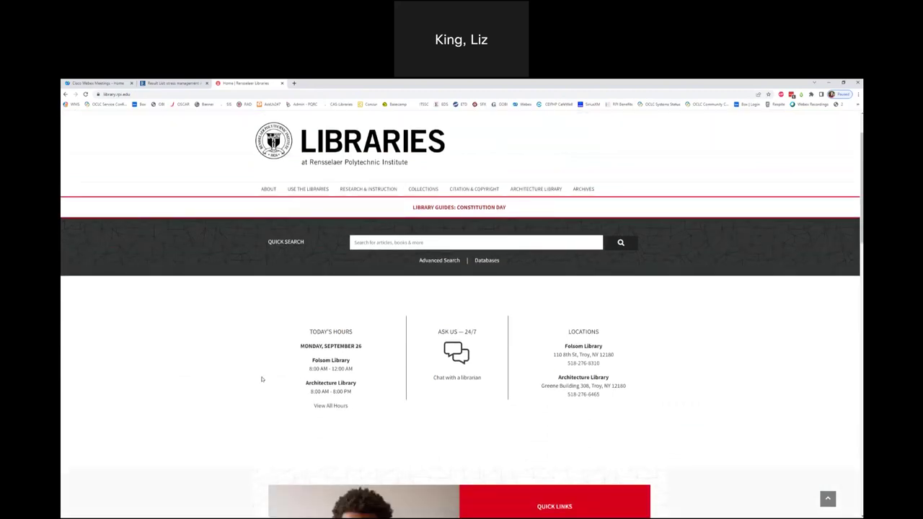
scroll(262, 379, "down", 1)
scroll(240, 374, "down", 3)
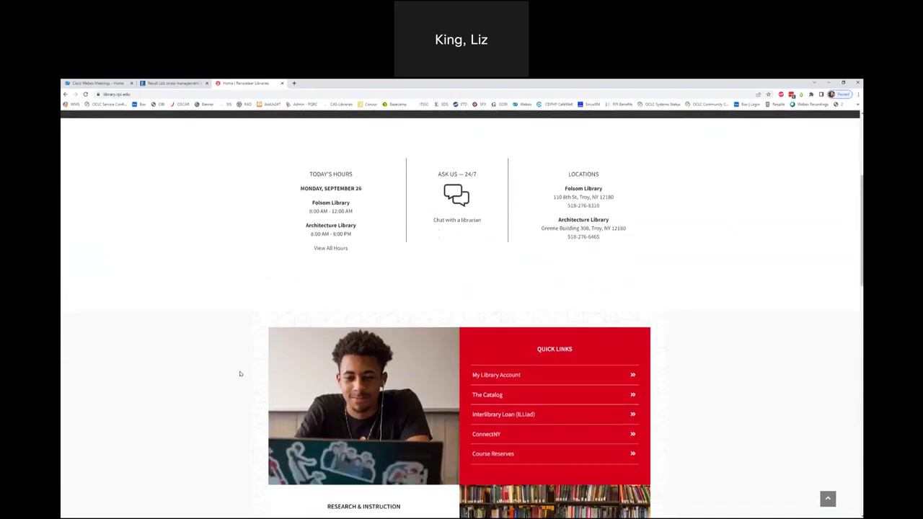
scroll(241, 373, "down", 1)
scroll(241, 373, "up", 4)
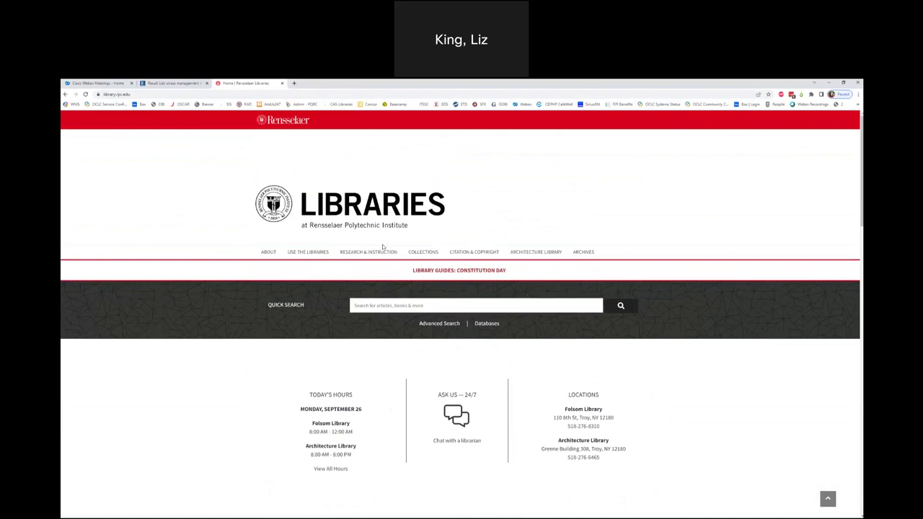
Step: Open the Research & Instruction page and read through its services, including ConnectNY, reference help and library guides
left_click(362, 253)
scroll(209, 339, "down", 4)
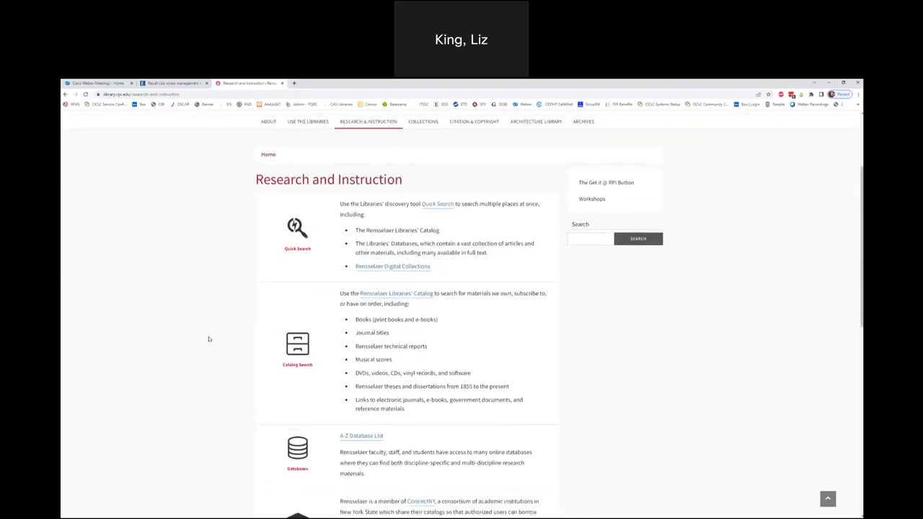
scroll(209, 339, "down", 3)
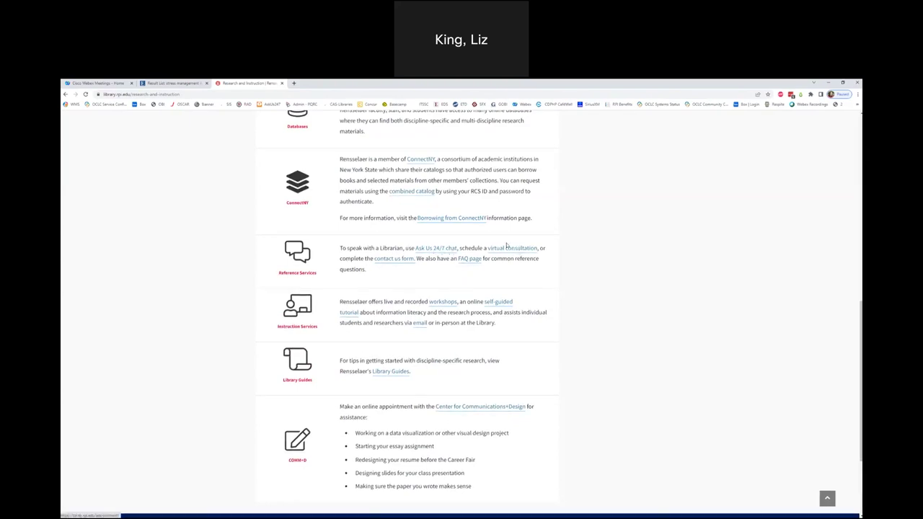
Step: Open the FAQ page from the reference services section and review its popular questions and contact options
left_click(469, 258)
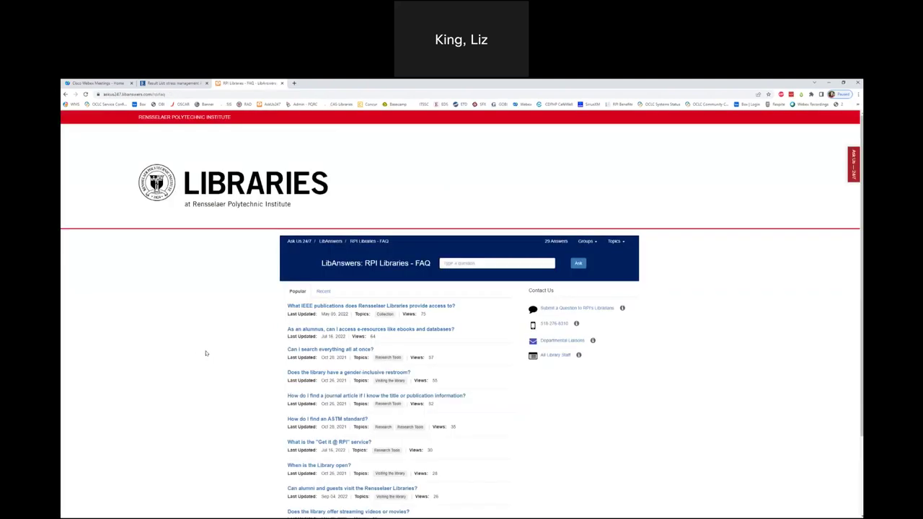
scroll(171, 363, "down", 2)
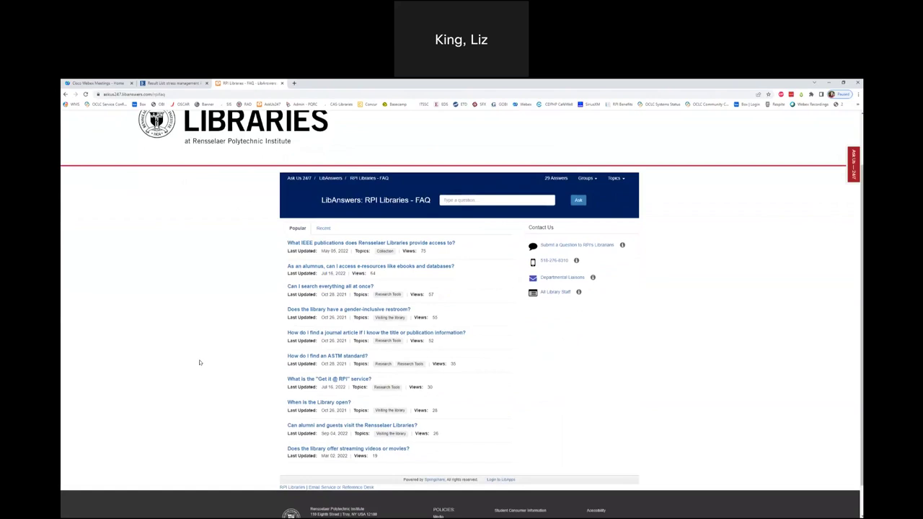
scroll(200, 363, "up", 1)
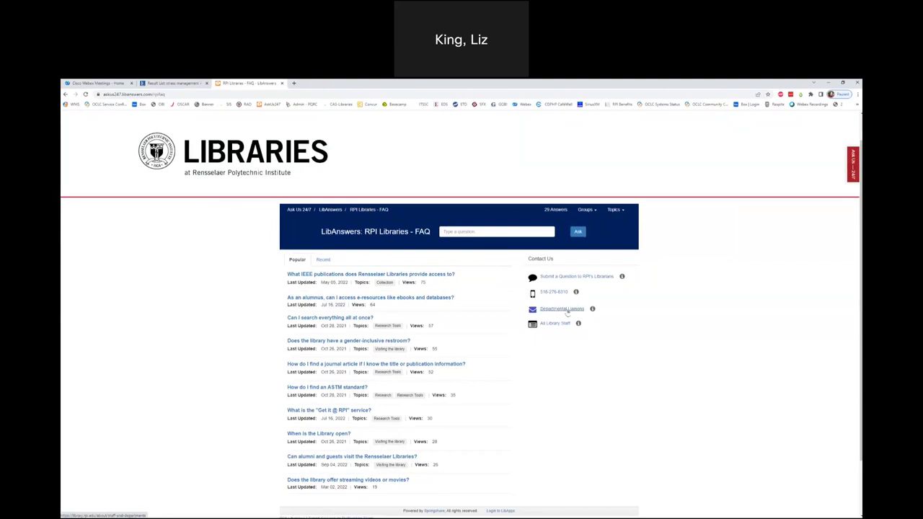
scroll(241, 335, "down", 2)
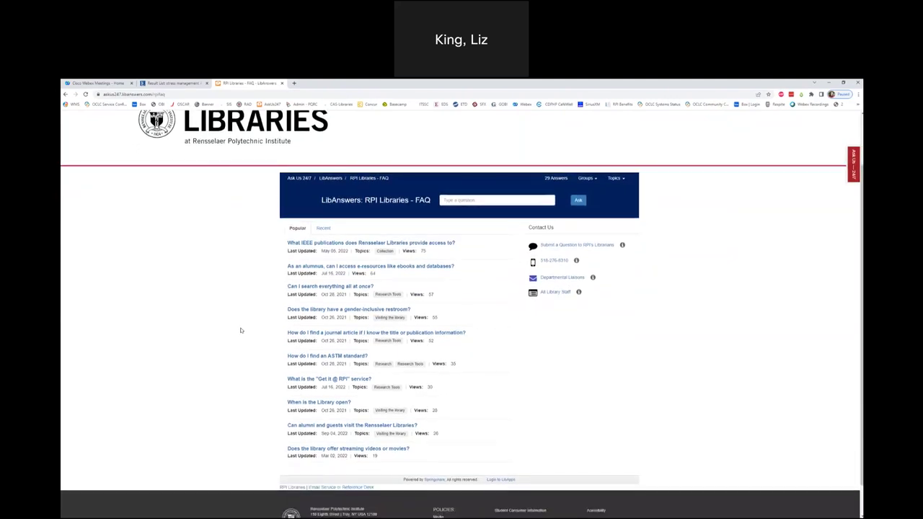
scroll(239, 329, "up", 1)
Step: Leave the FAQ page and return to the Rensselaer Libraries home page
left_click(66, 95)
scroll(164, 318, "up", 8)
scroll(165, 328, "up", 3)
left_click(360, 205)
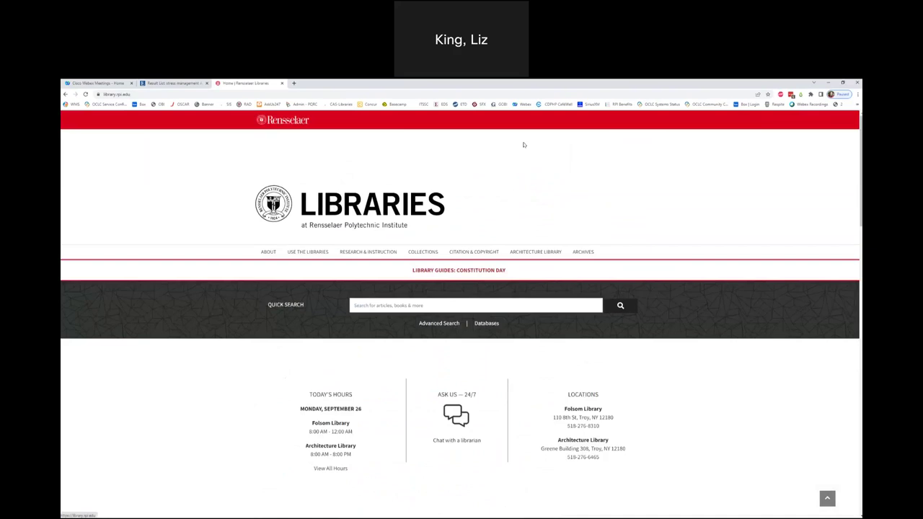